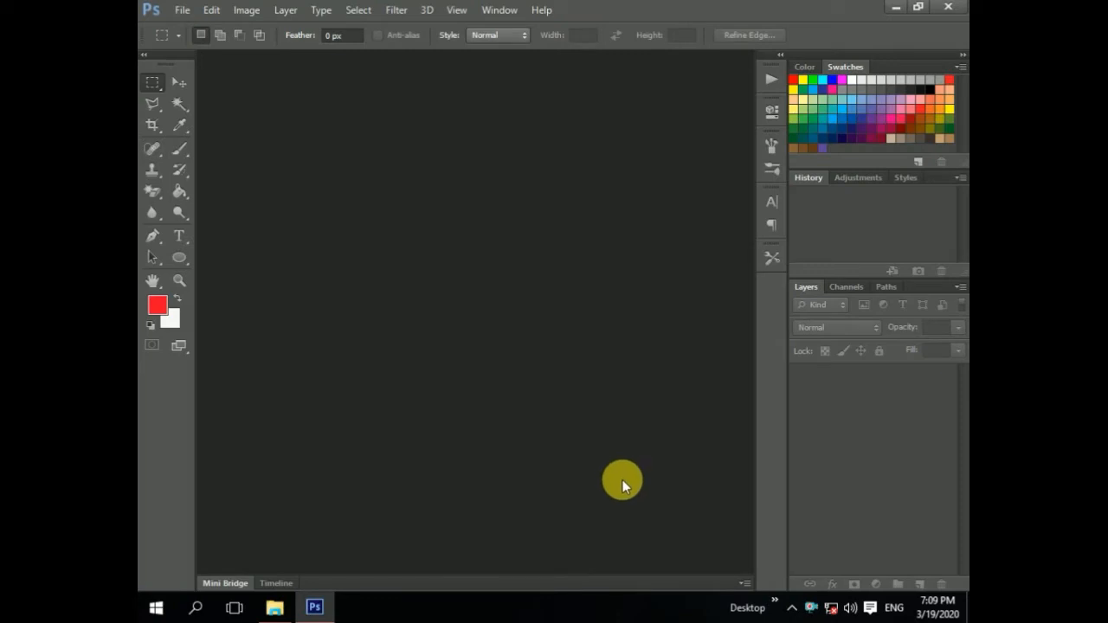
# Step: Create a new 4000 × 4000 pixel document at 300 pixels/inch with a white background
pyautogui.click(182, 10)
pyautogui.click(195, 27)
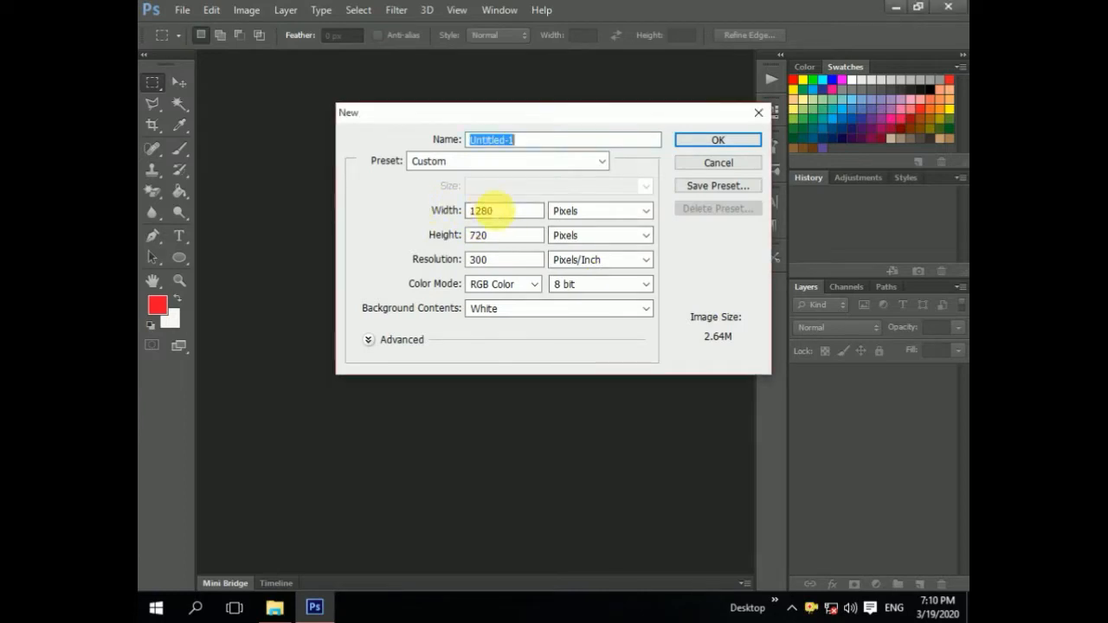
pyautogui.doubleClick(487, 210)
pyautogui.write('4000')
pyautogui.doubleClick(494, 241)
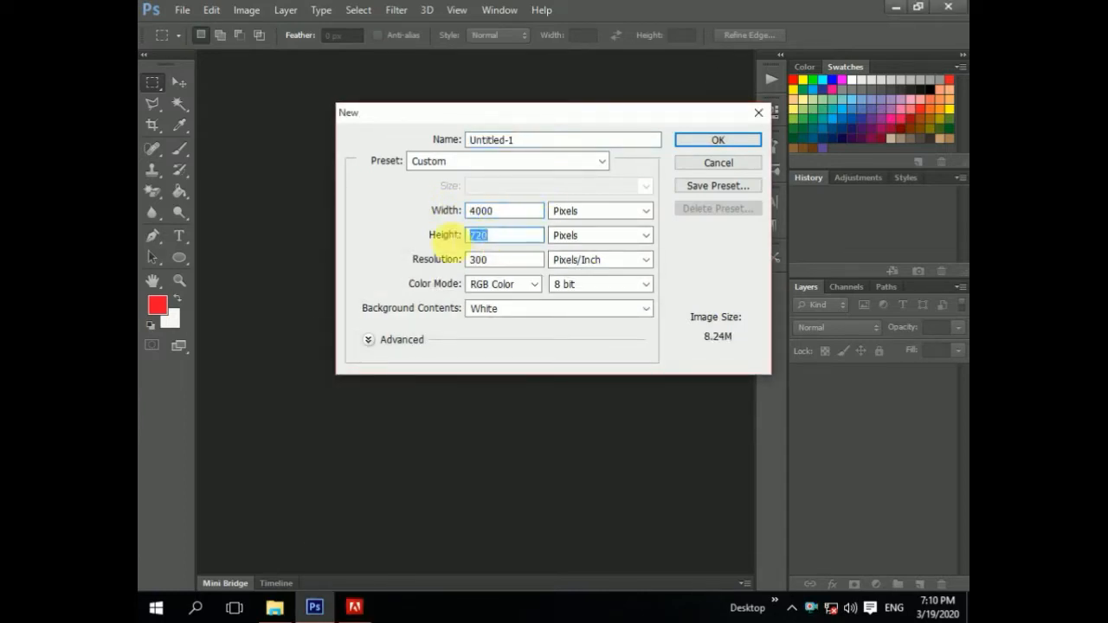
pyautogui.press('Tab')
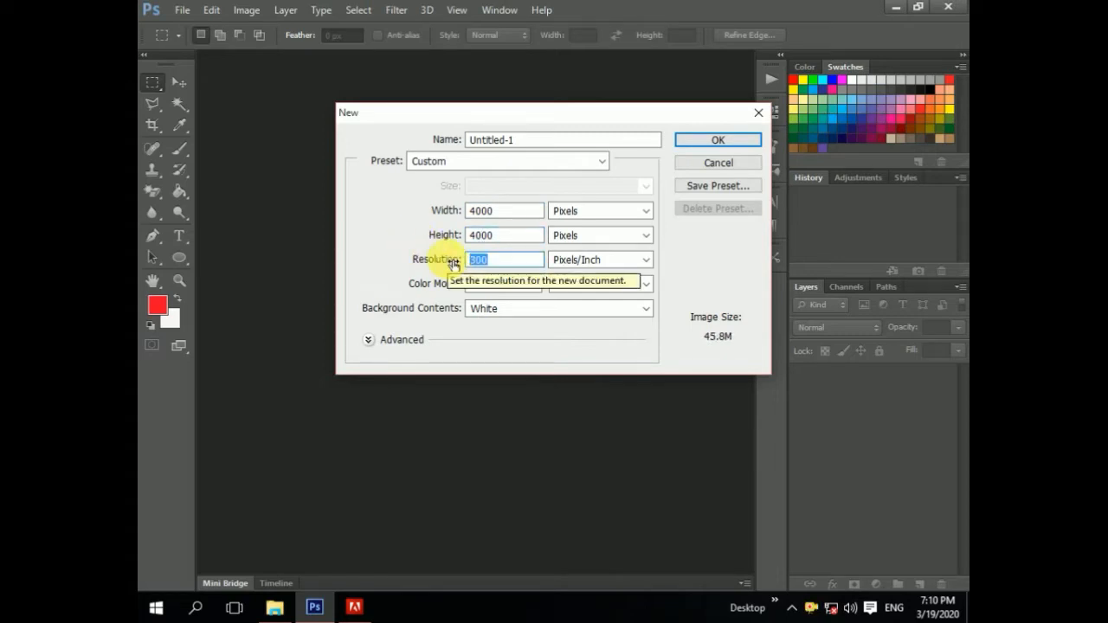
pyautogui.click(712, 145)
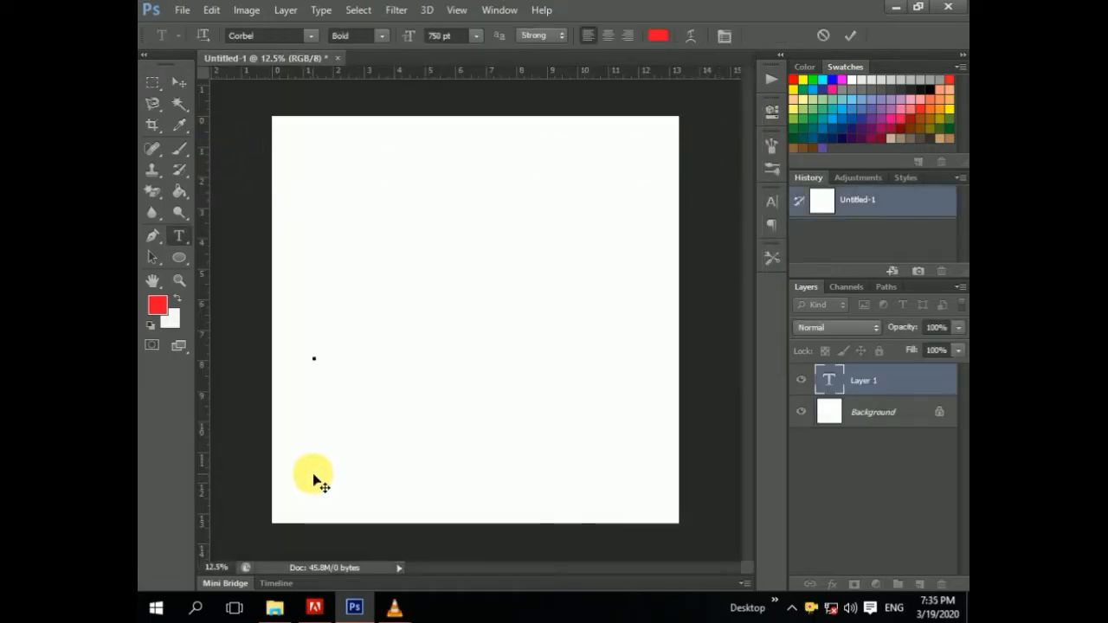
# Step: Type a large red letter M and reposition it on the canvas
pyautogui.write('M')
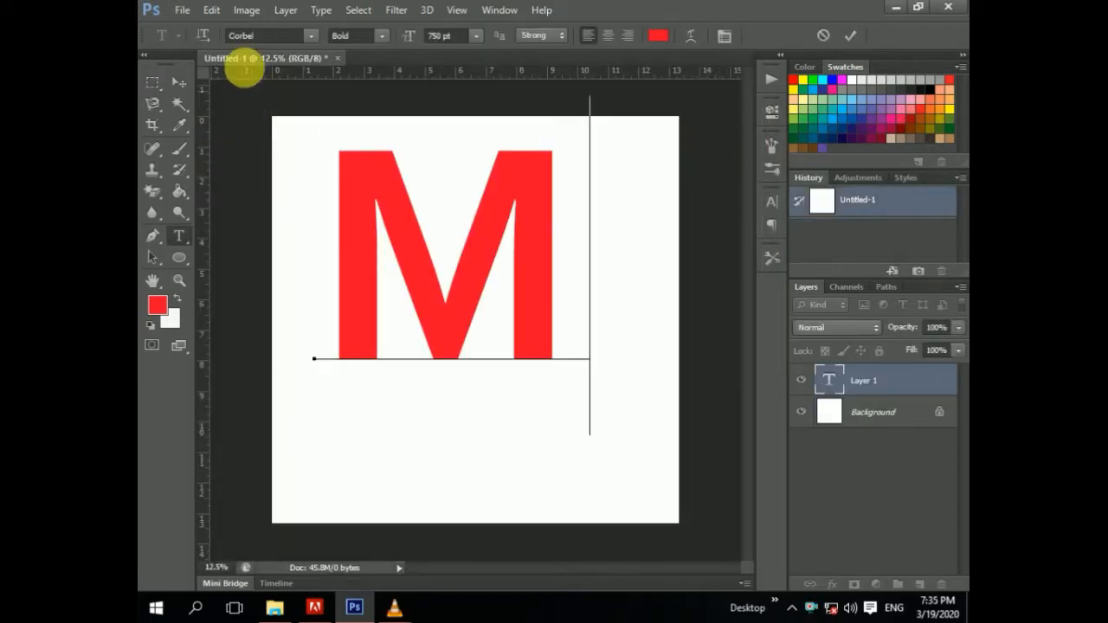
pyautogui.click(178, 82)
pyautogui.moveTo(354, 274); pyautogui.dragTo(341, 326)
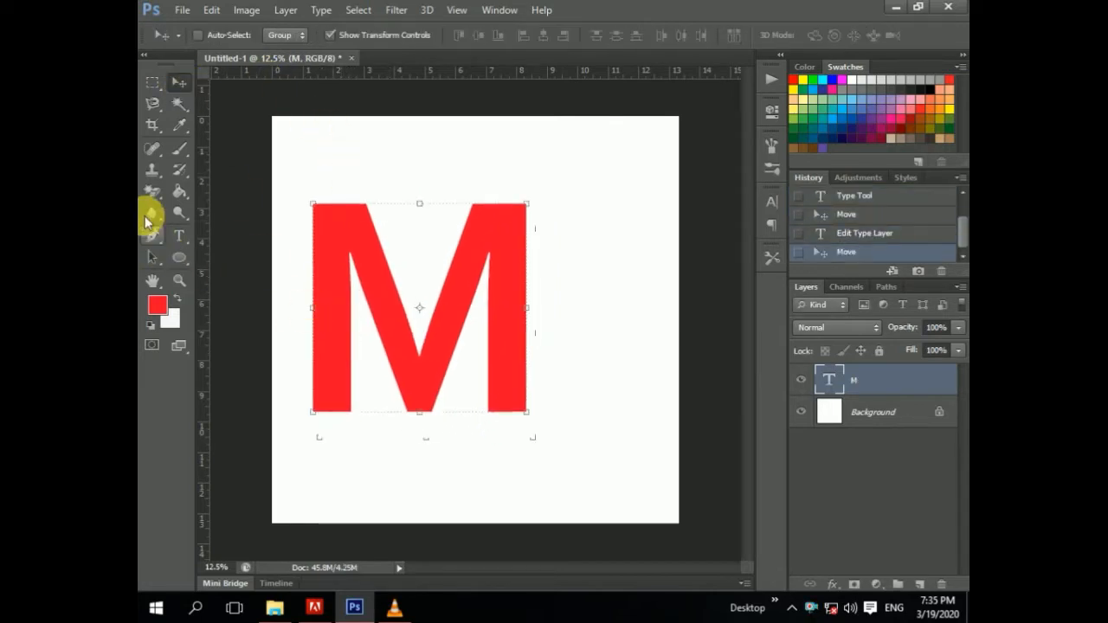
# Step: Draw a curved swoosh shape with the Pen tool from the M's lower-left corner sweeping up past its right side
pyautogui.click(153, 236)
pyautogui.click(288, 474)
pyautogui.click(314, 412)
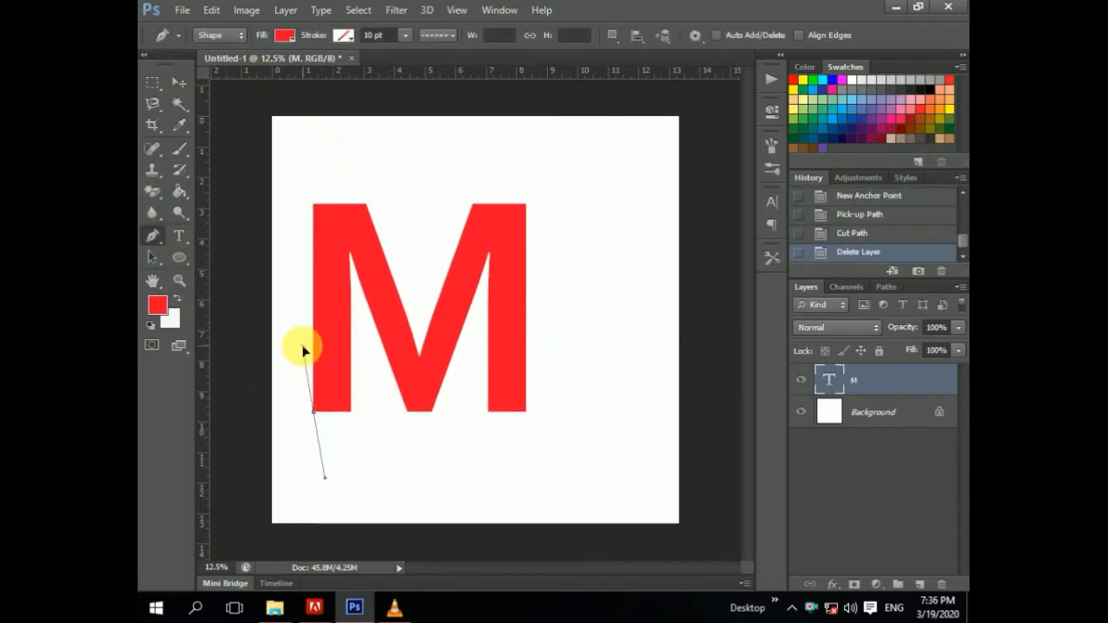
pyautogui.click(302, 345)
pyautogui.click(590, 259)
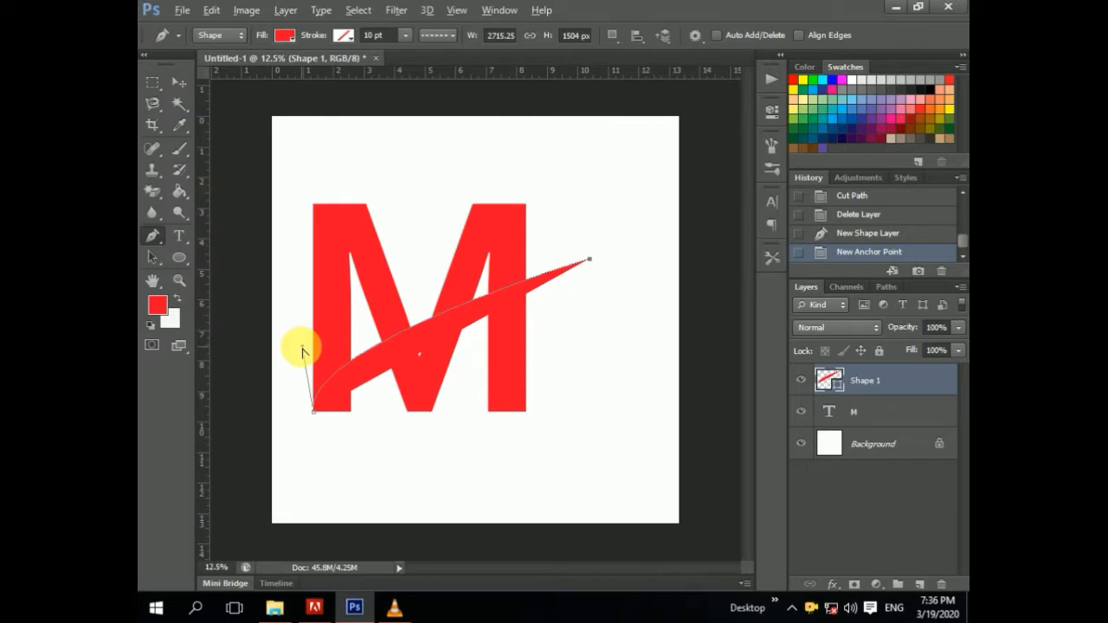
pyautogui.moveTo(302, 351); pyautogui.dragTo(300, 302)
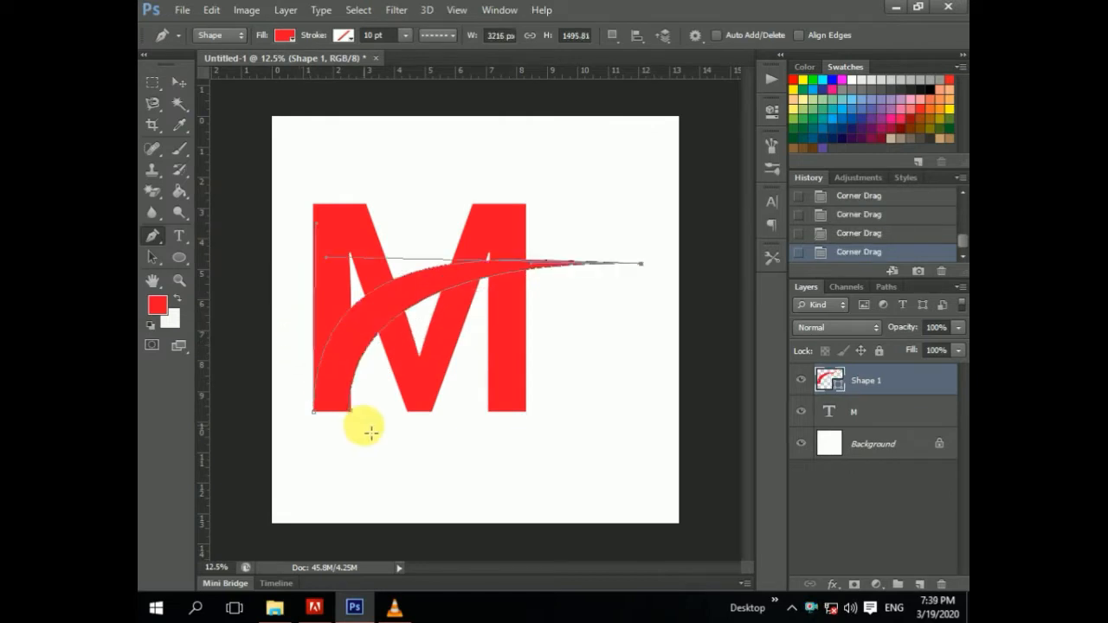
pyautogui.moveTo(313, 412); pyautogui.dragTo(314, 418)
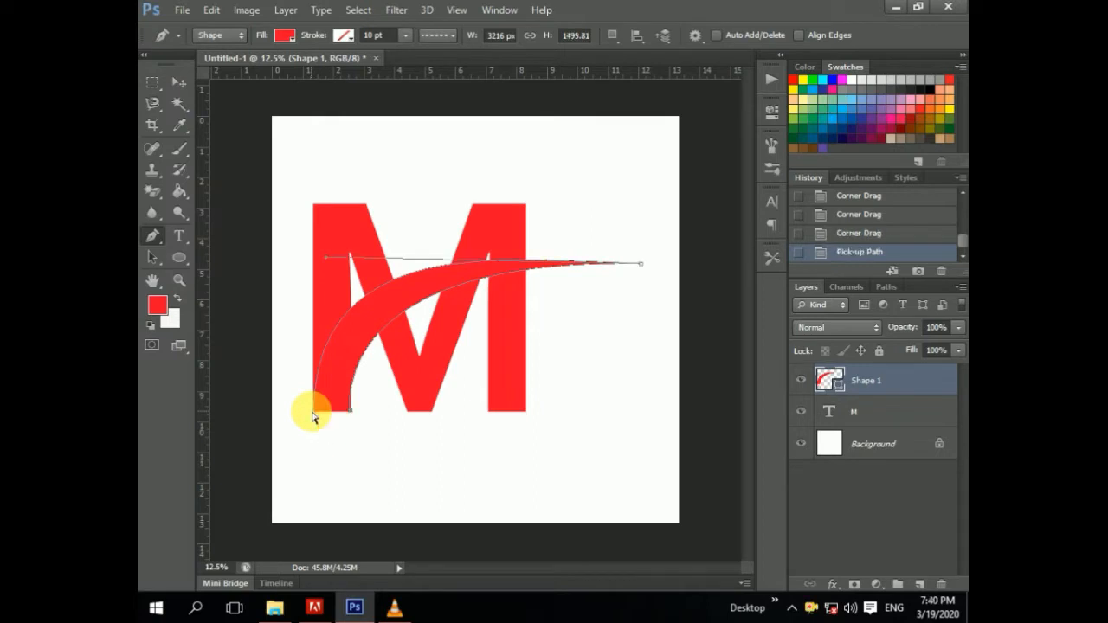
pyautogui.click(153, 235)
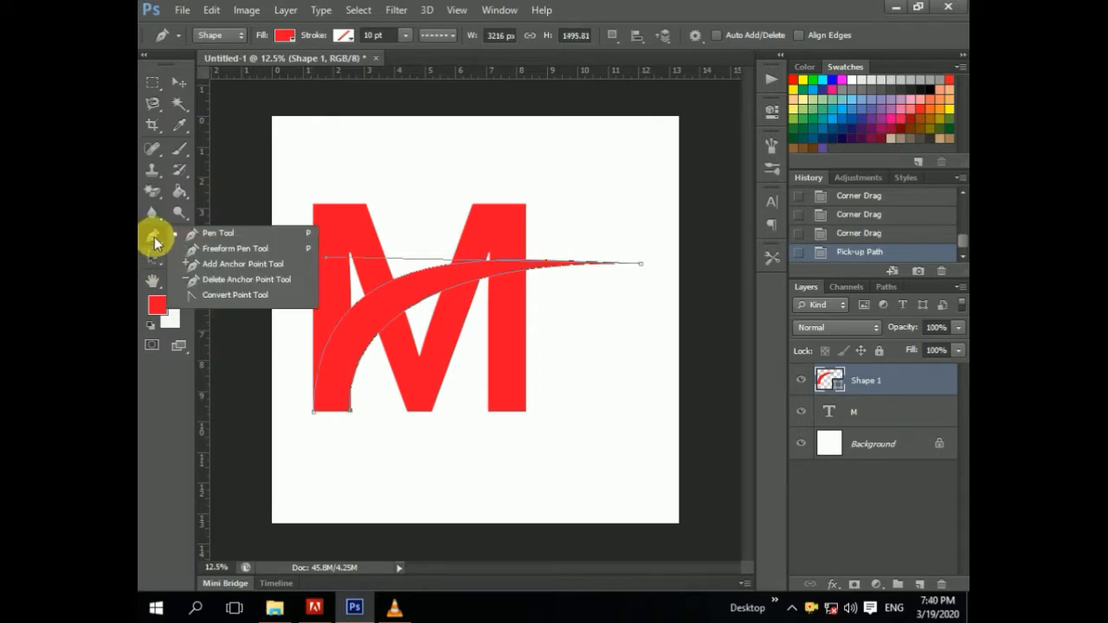
pyautogui.click(199, 264)
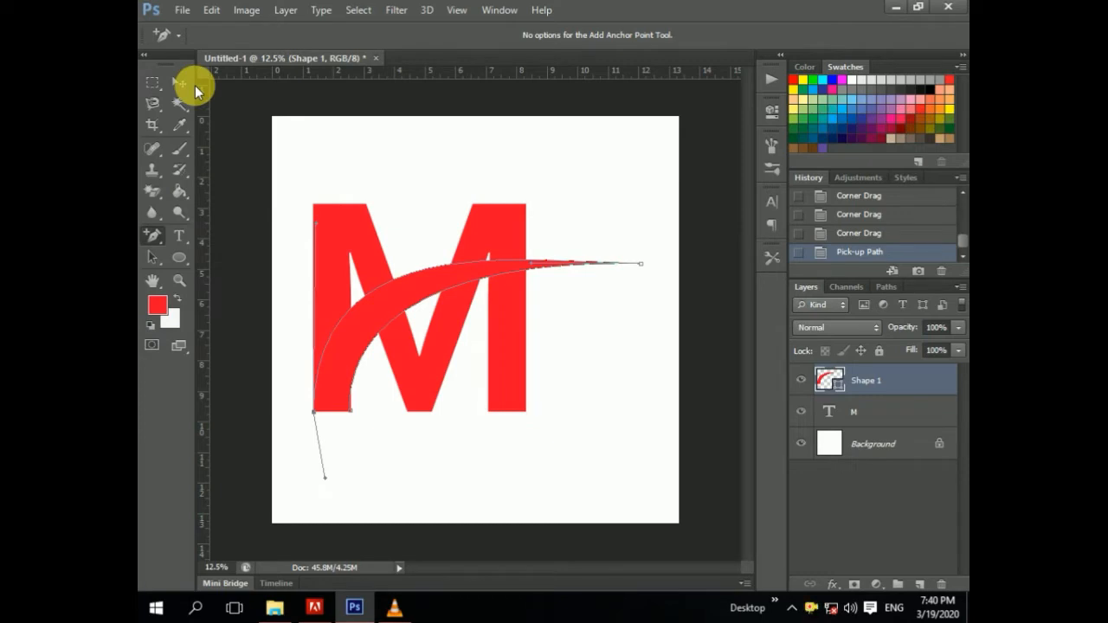
pyautogui.hotkey('ctrl', 'x')
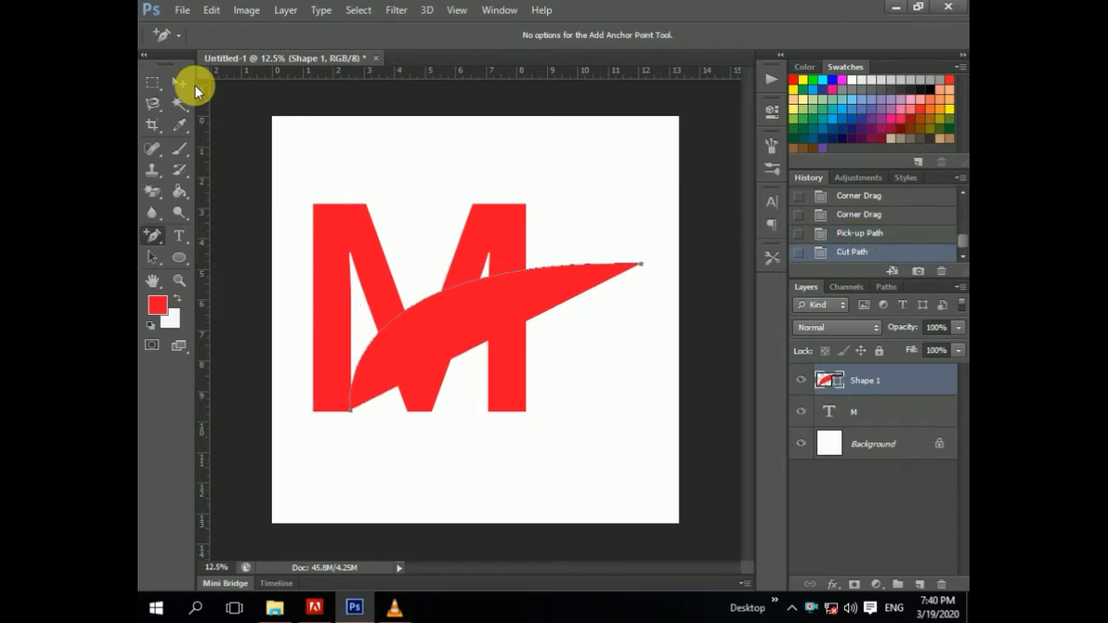
pyautogui.hotkey('ctrl', 'z')
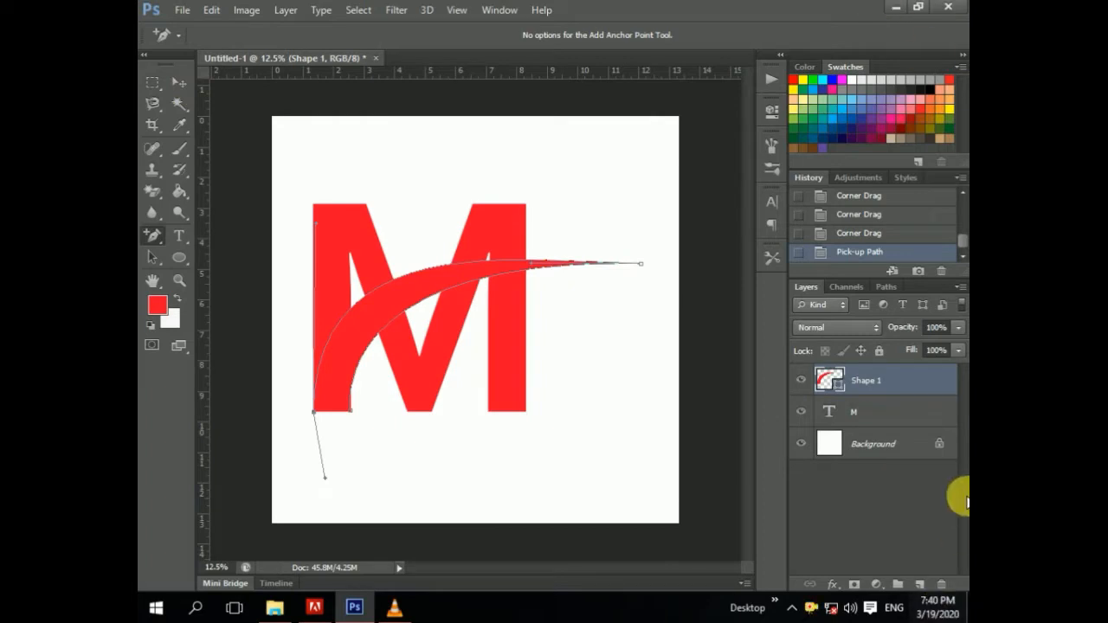
pyautogui.click(941, 270)
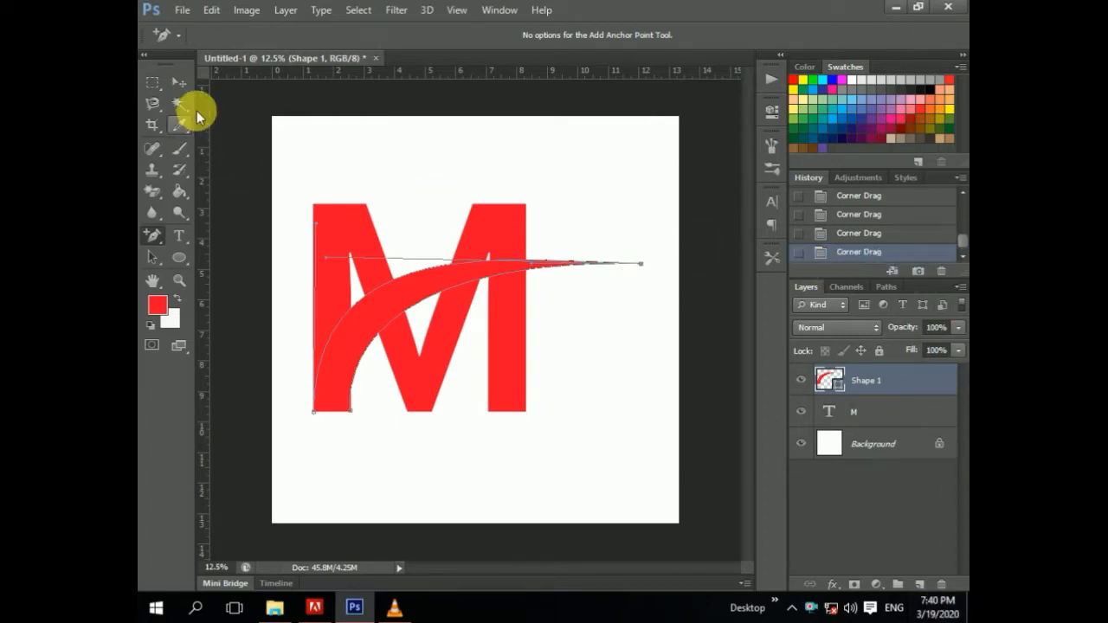
# Step: Try to select the swoosh shape with the Magic Wand
pyautogui.click(176, 83)
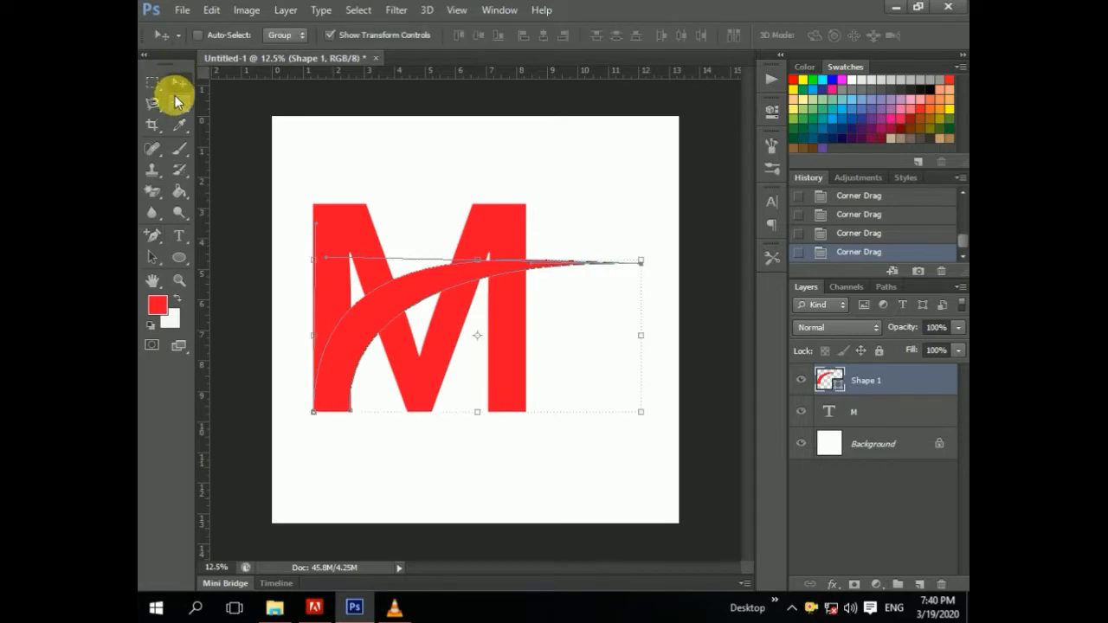
pyautogui.click(179, 103)
pyautogui.click(379, 288)
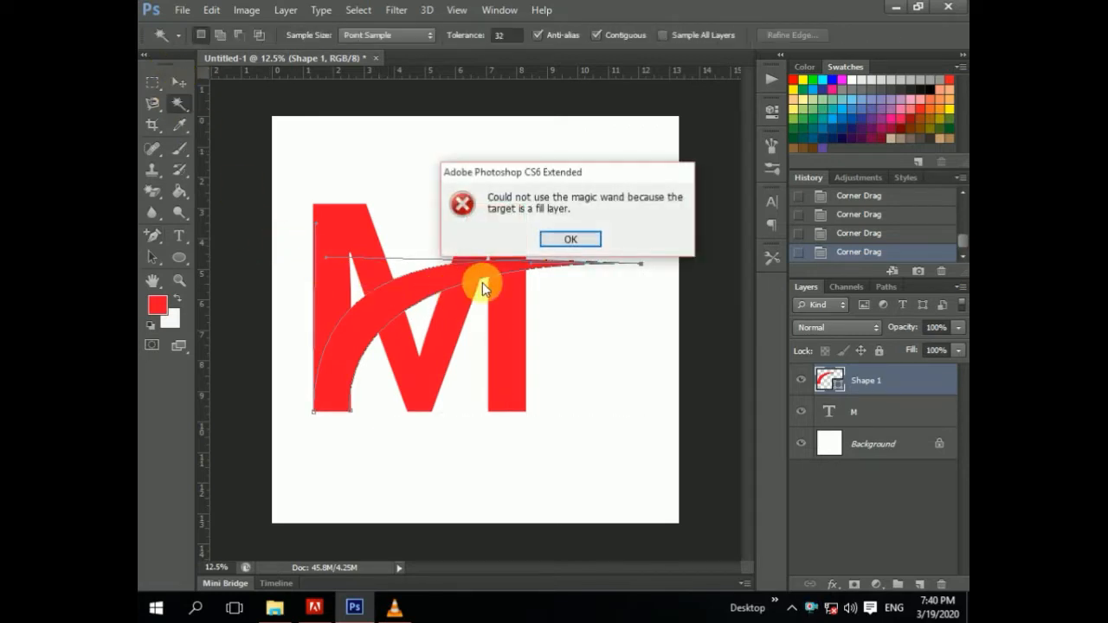
pyautogui.click(569, 240)
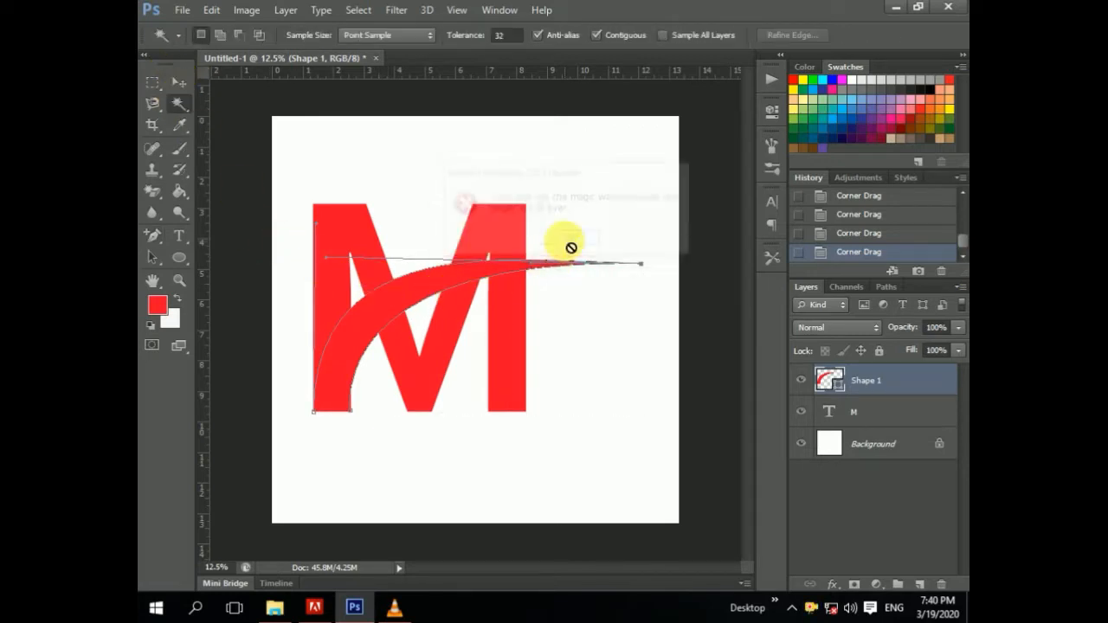
# Step: Select the letter M's areas with the Magic Wand on the M text layer
pyautogui.click(868, 412)
pyautogui.click(385, 313)
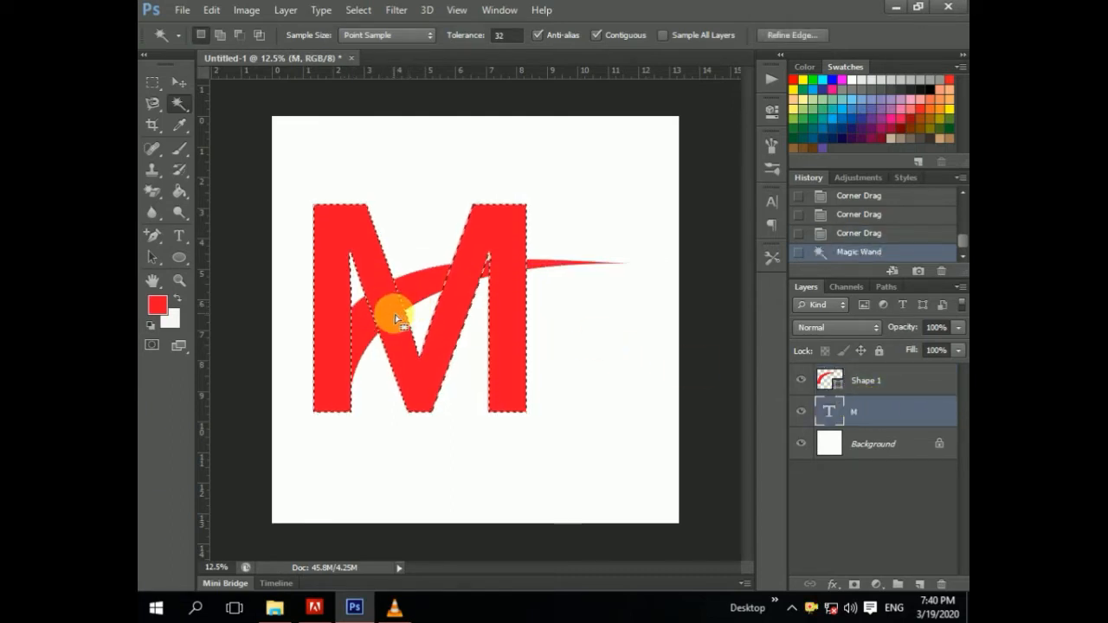
pyautogui.click(400, 288)
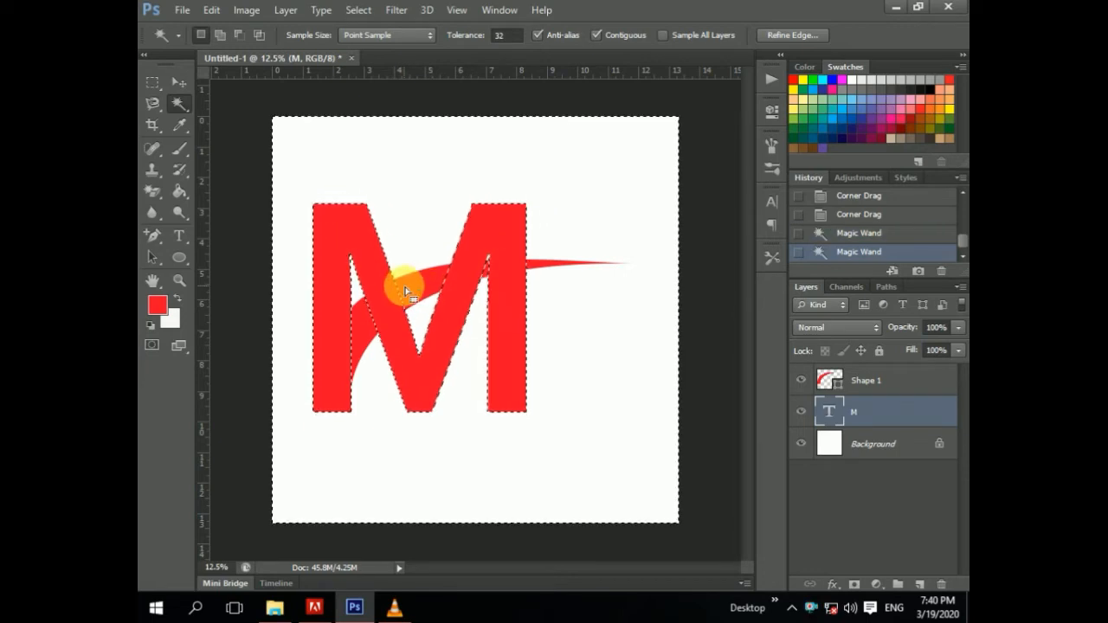
# Step: Rearrange the order of the swoosh and M layers and clear the selection
pyautogui.click(179, 81)
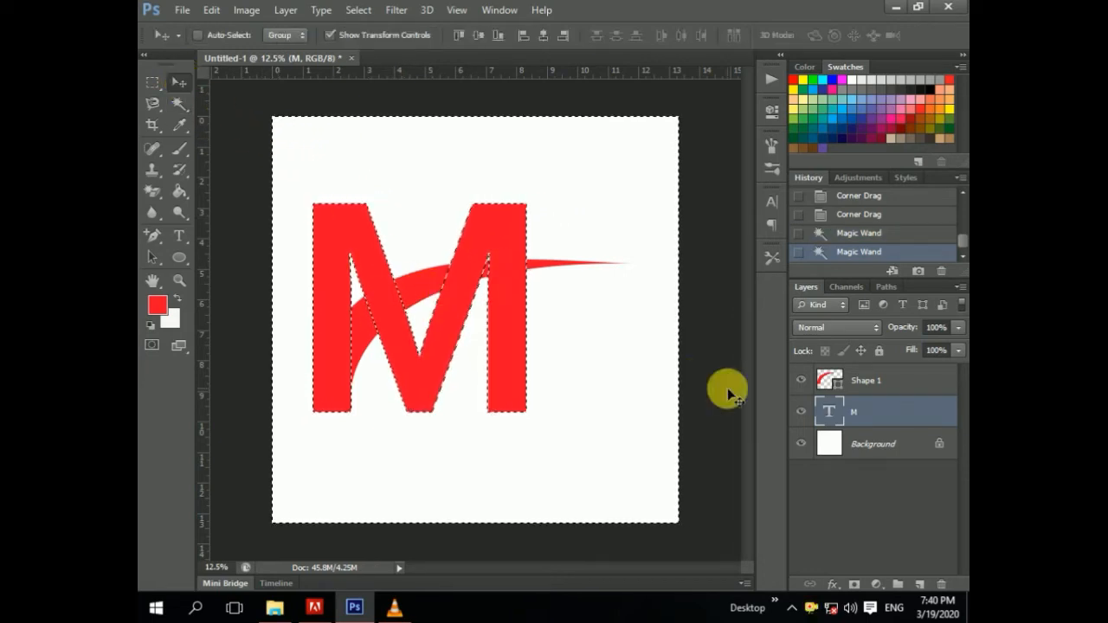
pyautogui.moveTo(854, 378); pyautogui.dragTo(865, 404)
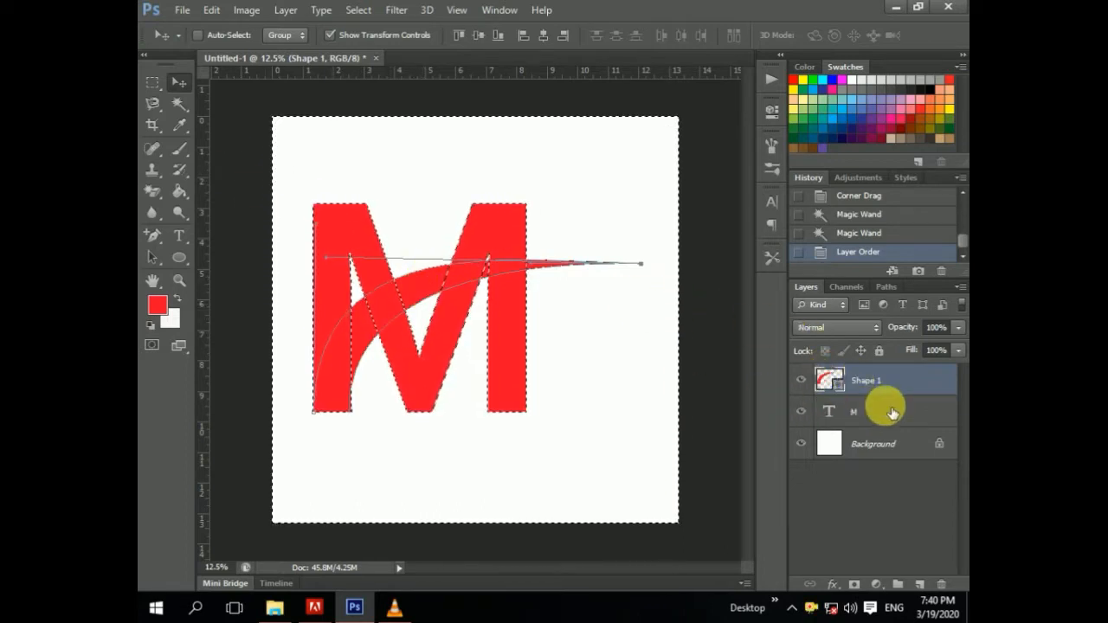
pyautogui.moveTo(876, 408); pyautogui.dragTo(858, 366)
pyautogui.hotkey('ctrl', 'd')
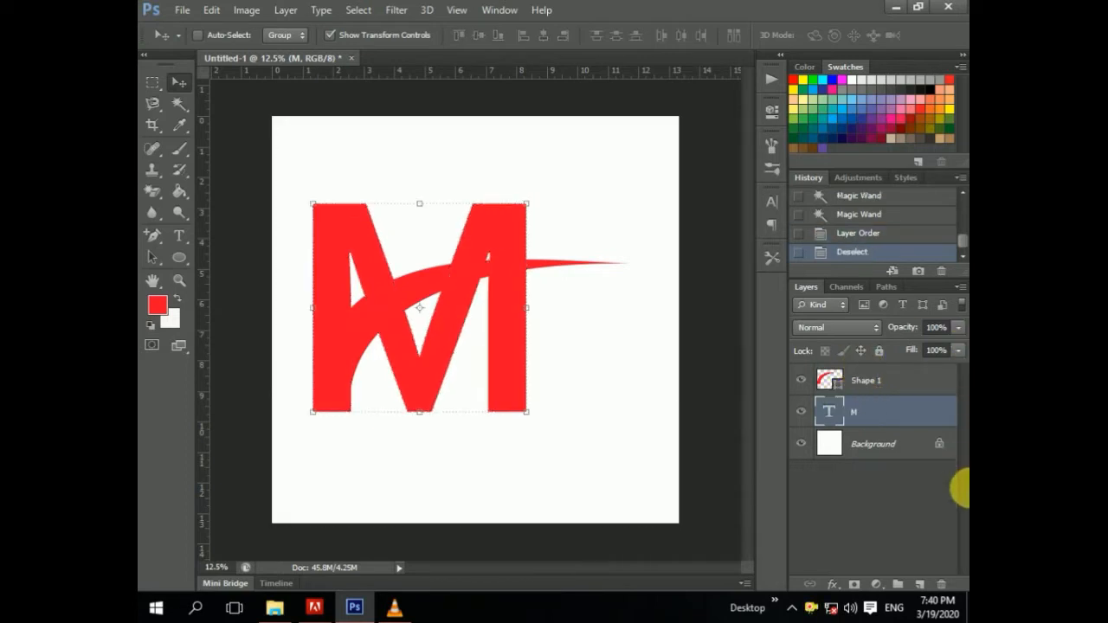
# Step: Try again to select the swoosh shape layer's area with the Magic Wand
pyautogui.click(861, 385)
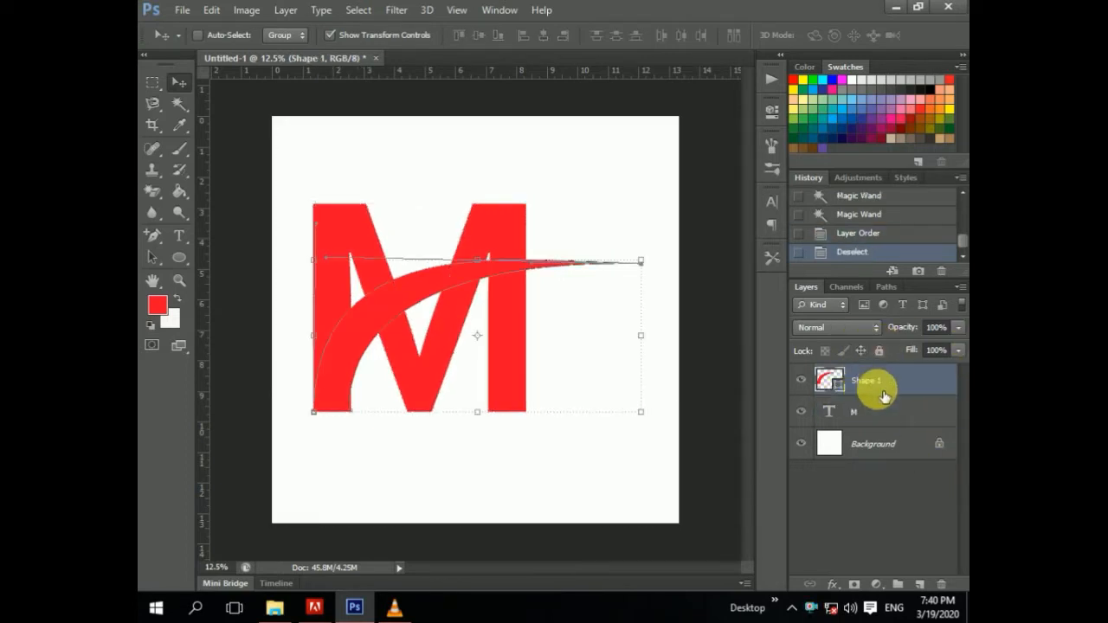
pyautogui.click(178, 103)
pyautogui.click(416, 304)
pyautogui.click(589, 241)
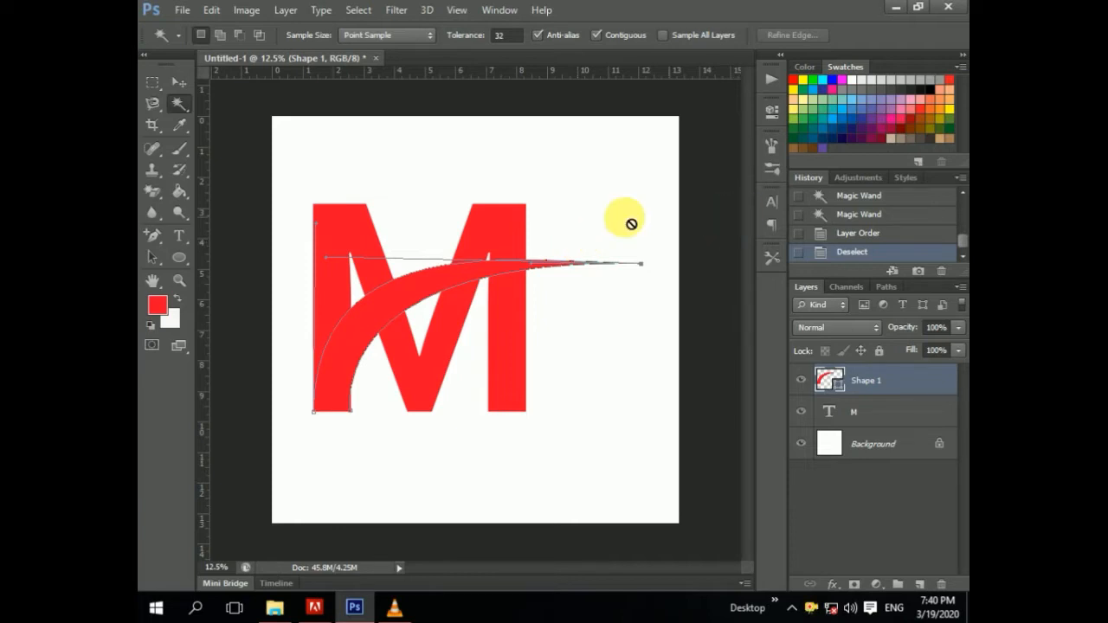
pyautogui.click(419, 279)
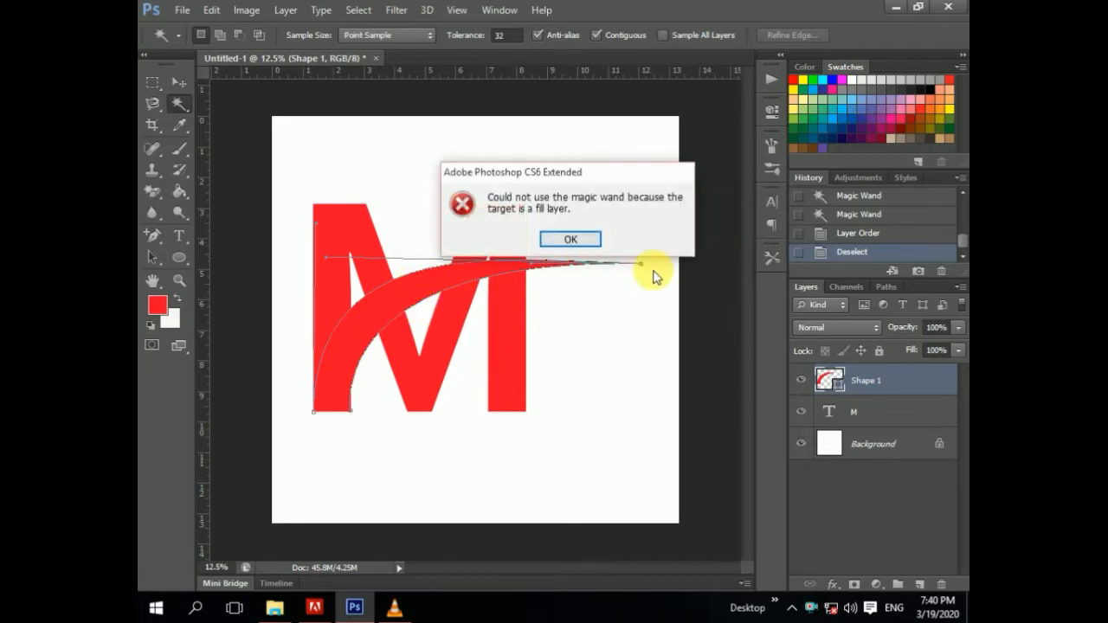
pyautogui.click(574, 241)
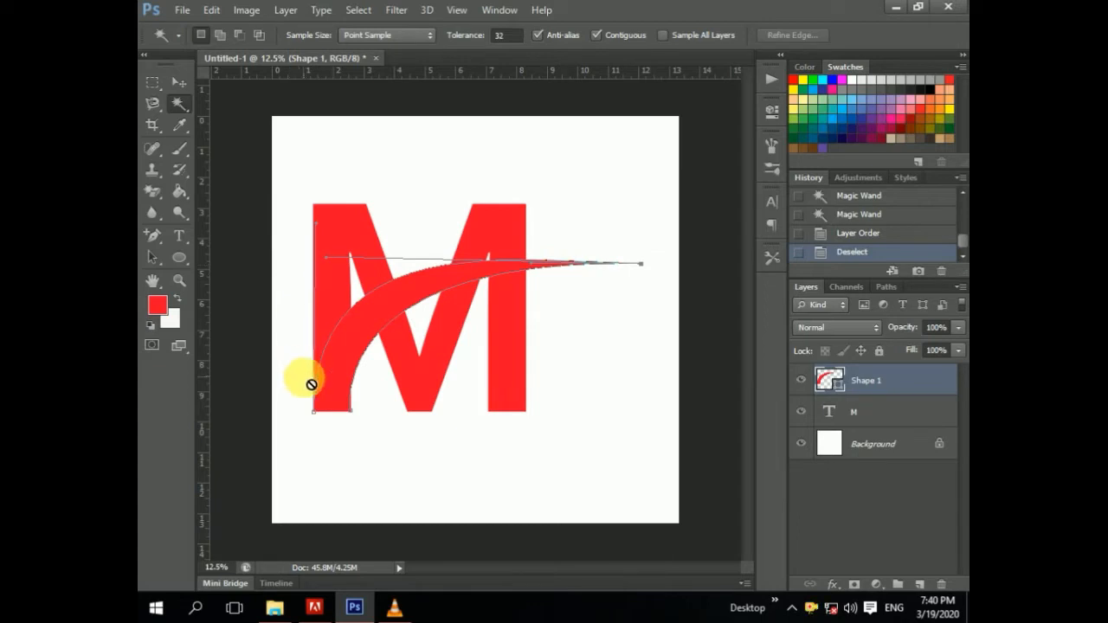
# Step: Try deleting the swoosh's lower-left anchor point
pyautogui.click(152, 235)
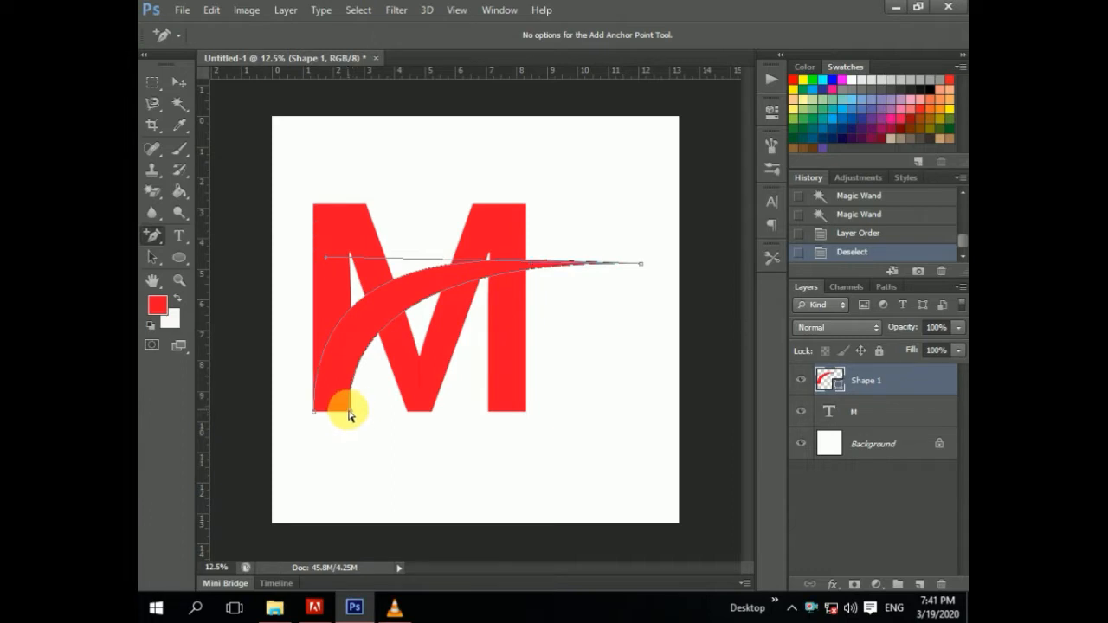
pyautogui.click(314, 414)
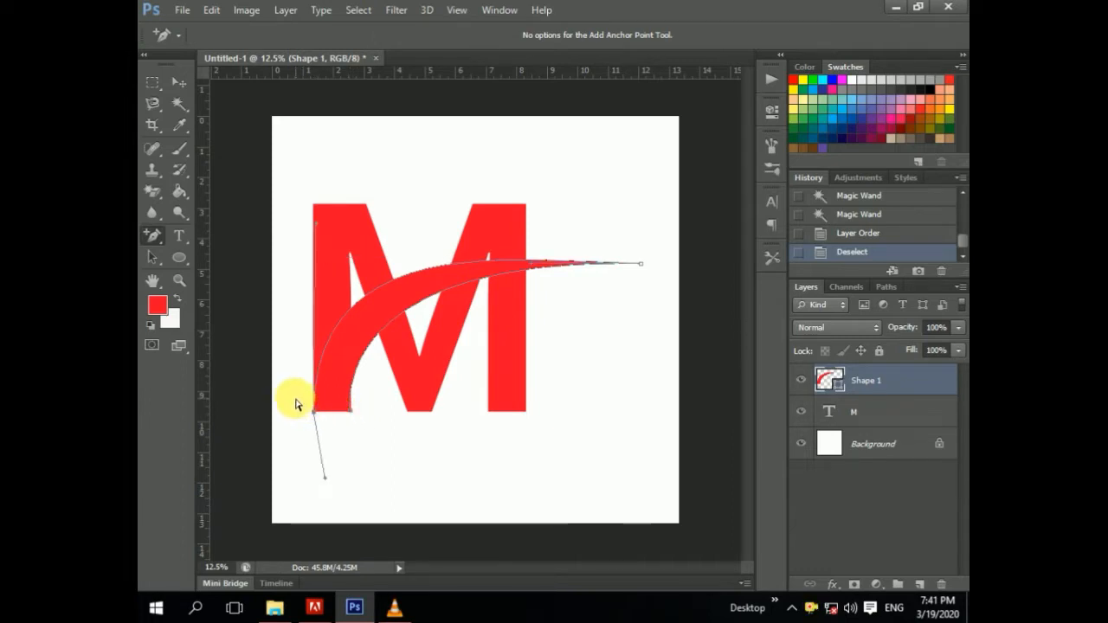
pyautogui.press('Delete')
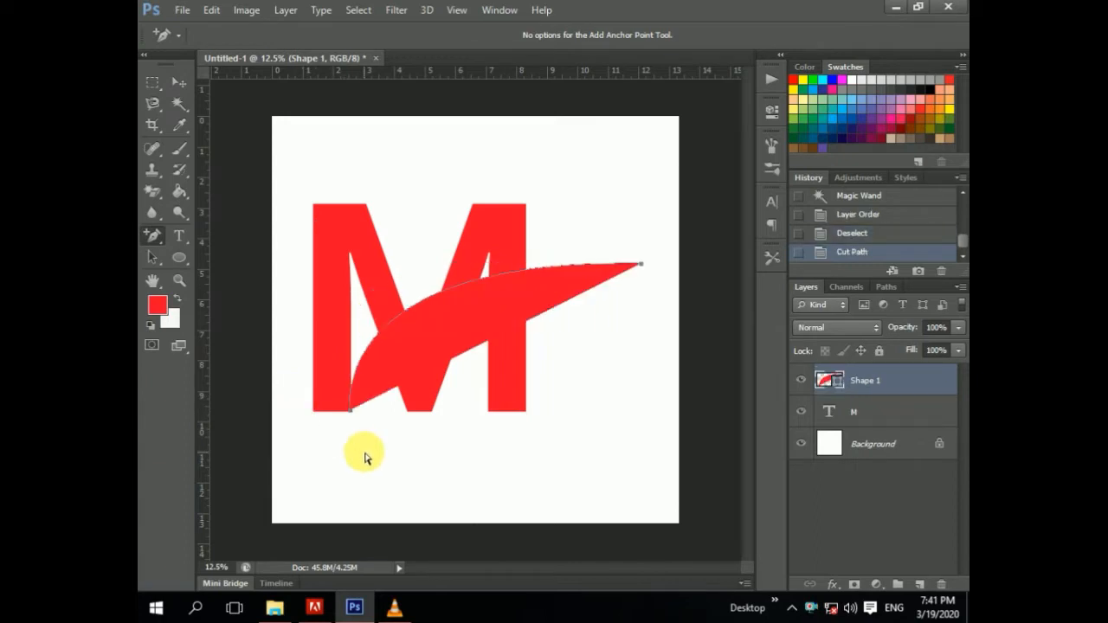
pyautogui.hotkey('ctrl', 'z')
pyautogui.moveTo(941, 269); pyautogui.dragTo(941, 272)
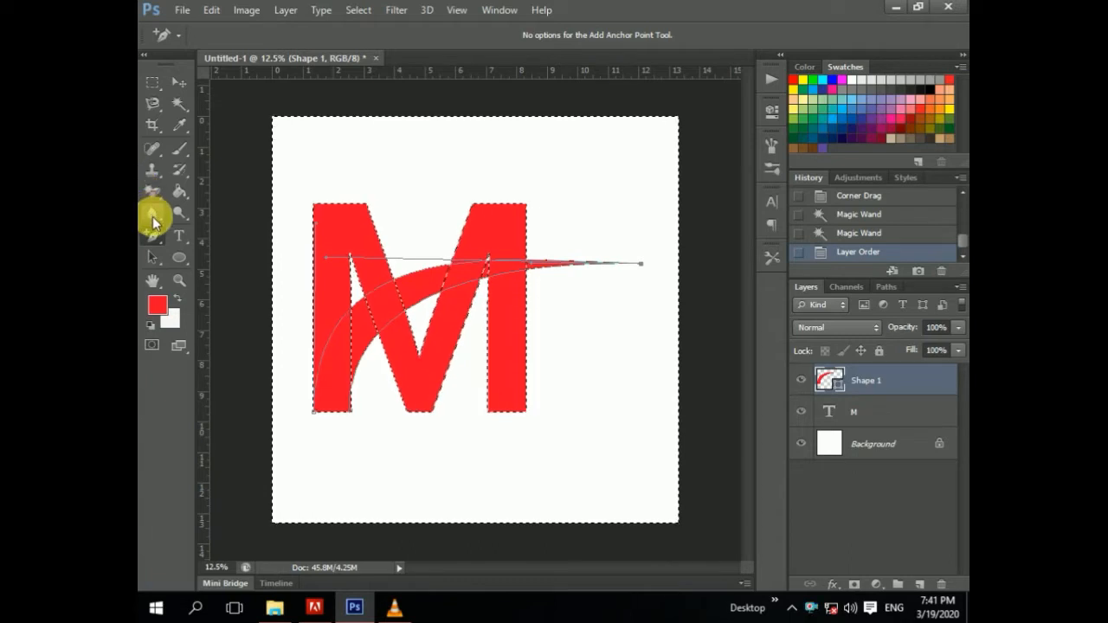
pyautogui.hotkey('ctrl', 'd')
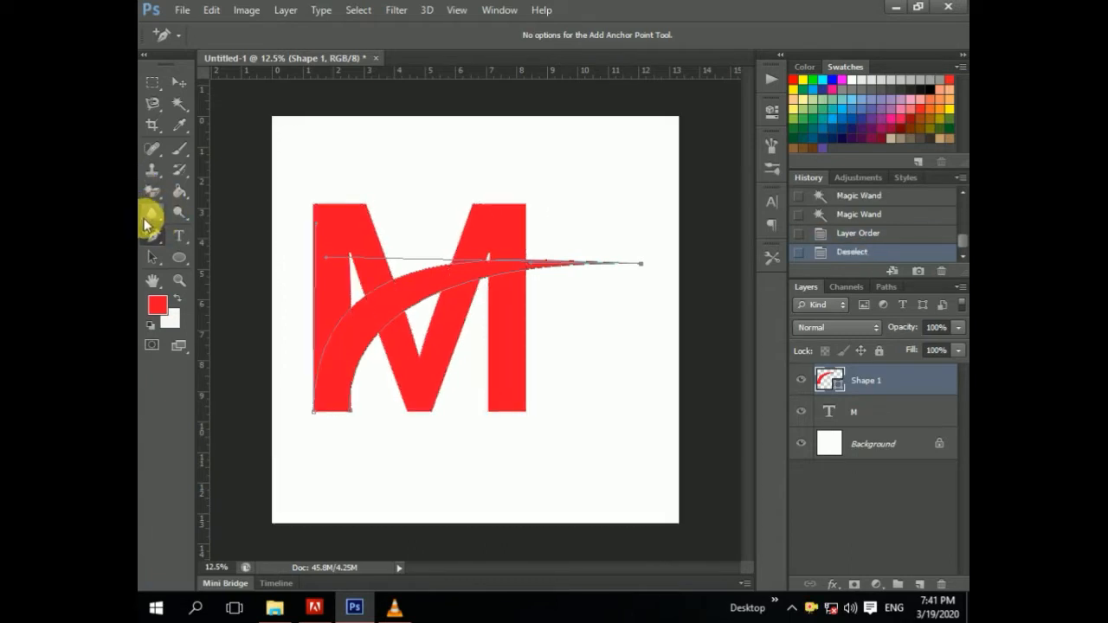
# Step: Close the swoosh path with the Pen tool, forming a rounded tail below the M's lower-left corner
pyautogui.rightClick(149, 228)
pyautogui.click(212, 231)
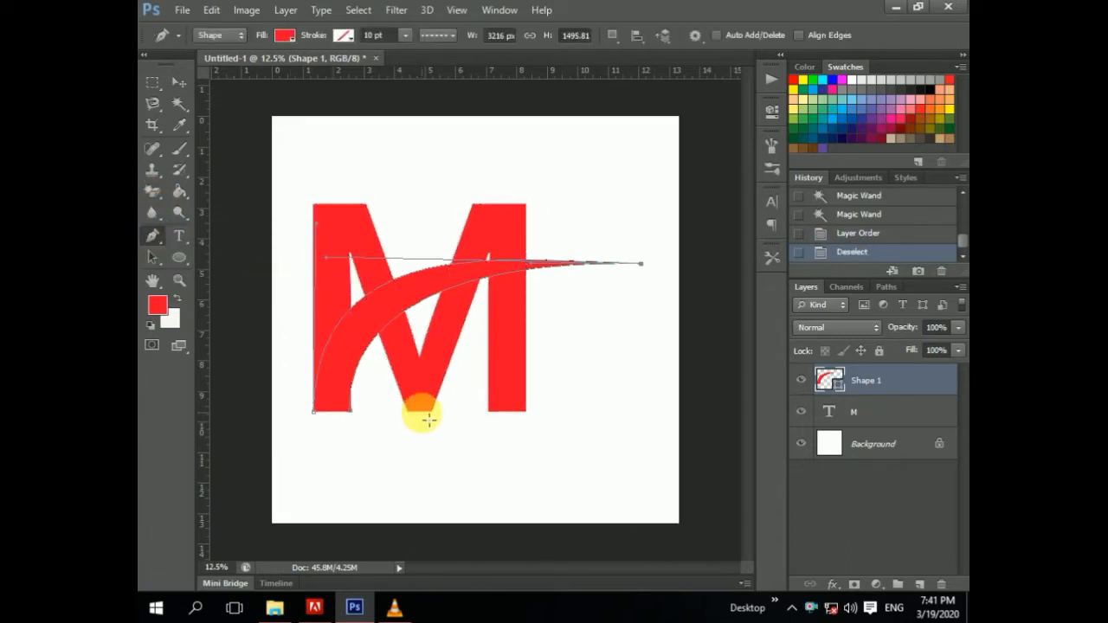
pyautogui.click(348, 417)
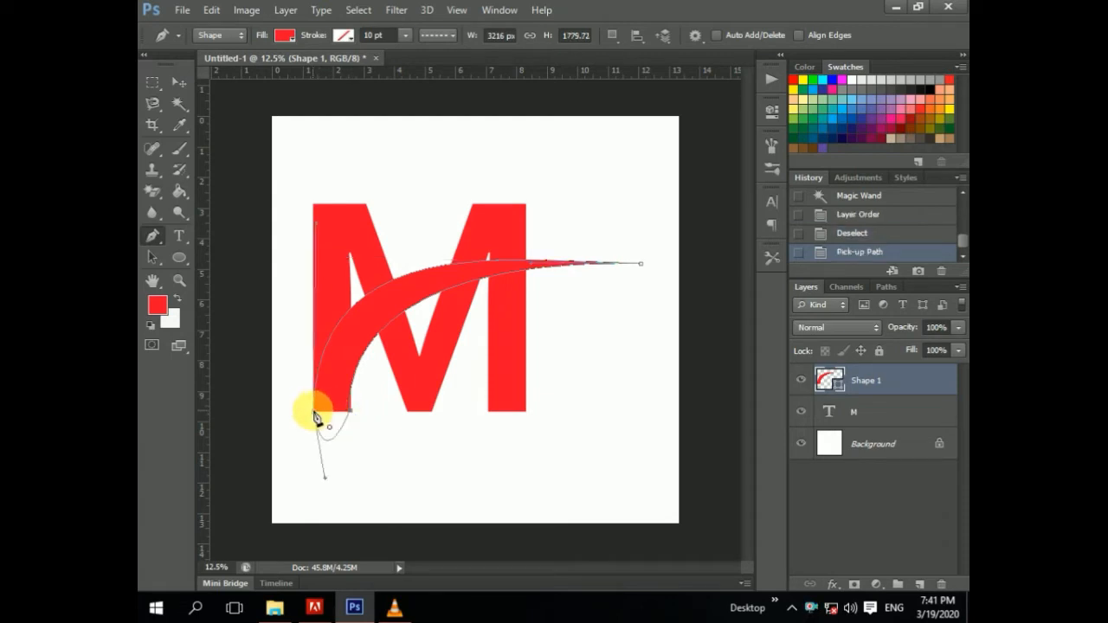
pyautogui.click(316, 417)
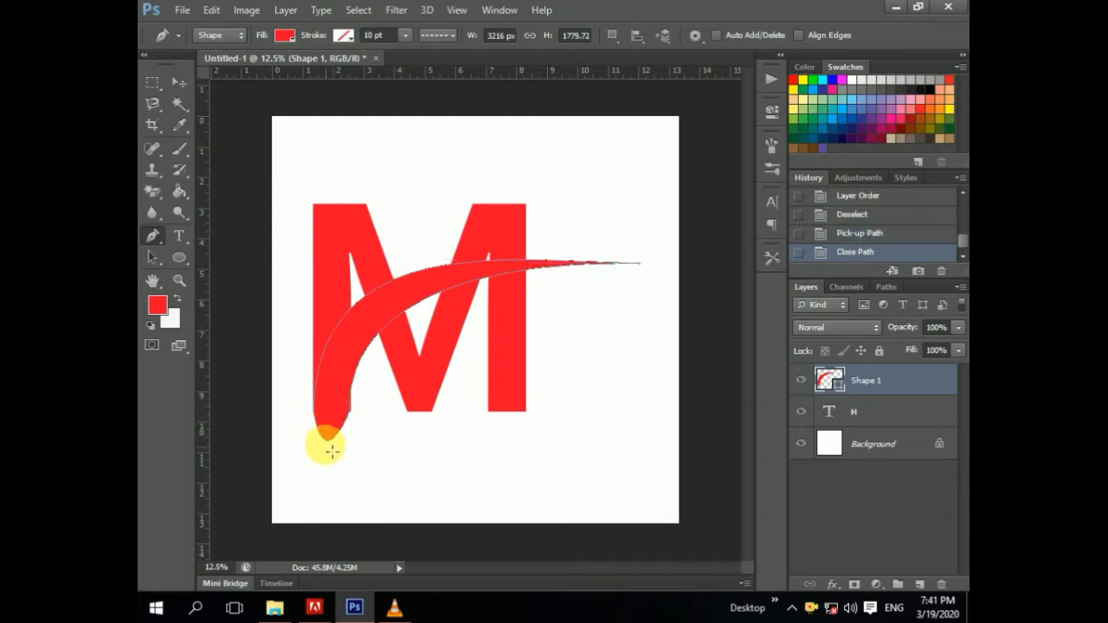
# Step: Make a selection from the swoosh path with a feather radius of 0 pixels
pyautogui.rightClick(387, 309)
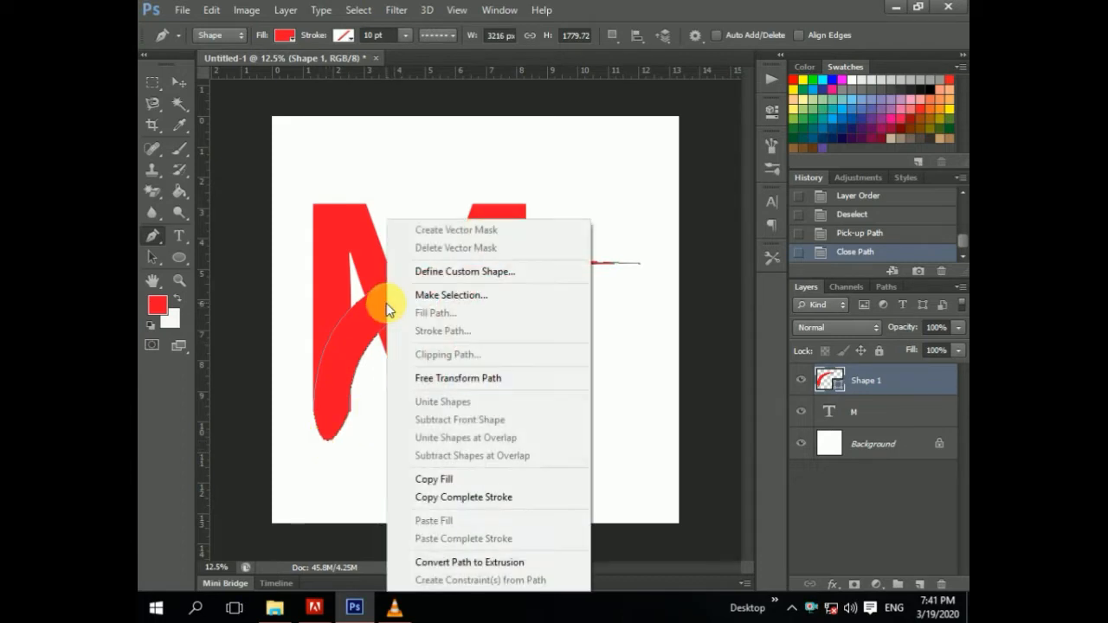
pyautogui.click(417, 298)
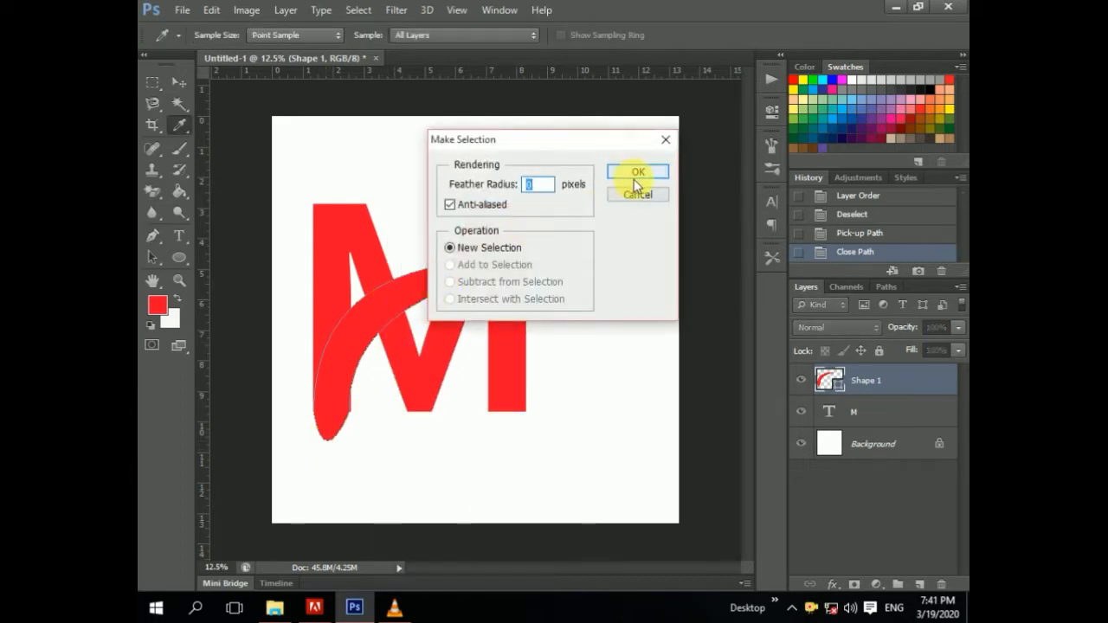
pyautogui.click(637, 172)
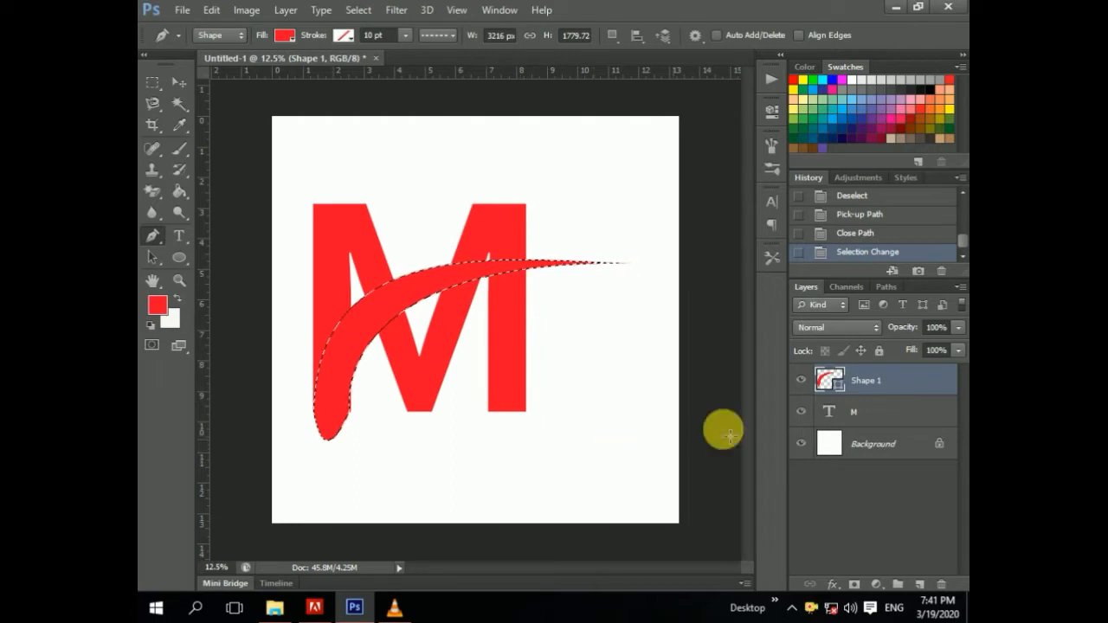
# Step: On the M layer, erase the letter's pixels inside the swoosh selection with the Magic Eraser and deselect
pyautogui.click(848, 416)
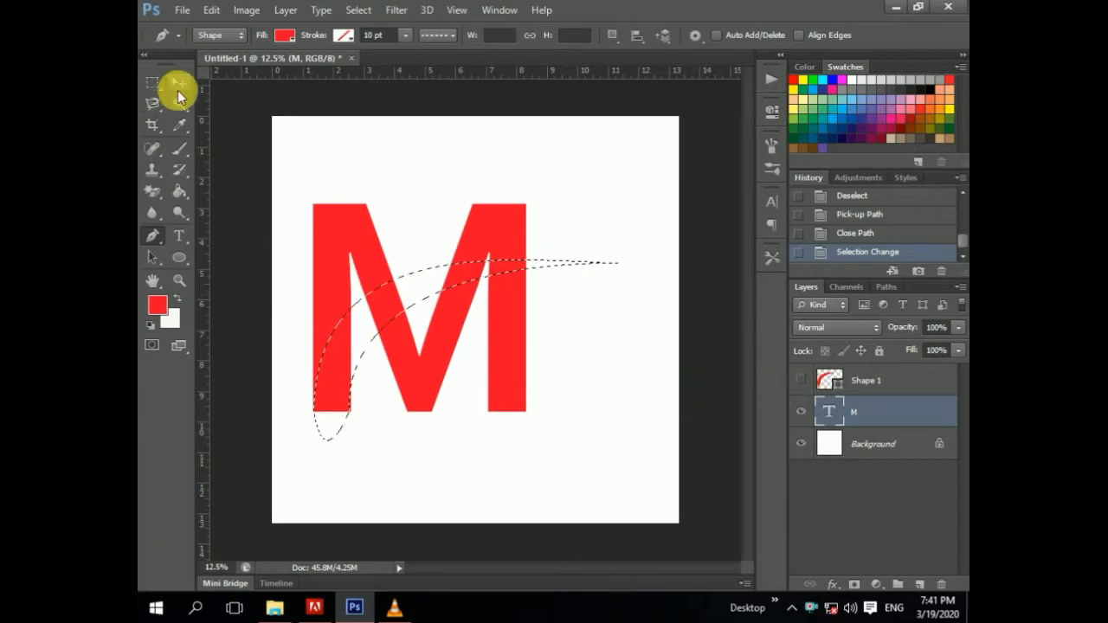
pyautogui.click(151, 192)
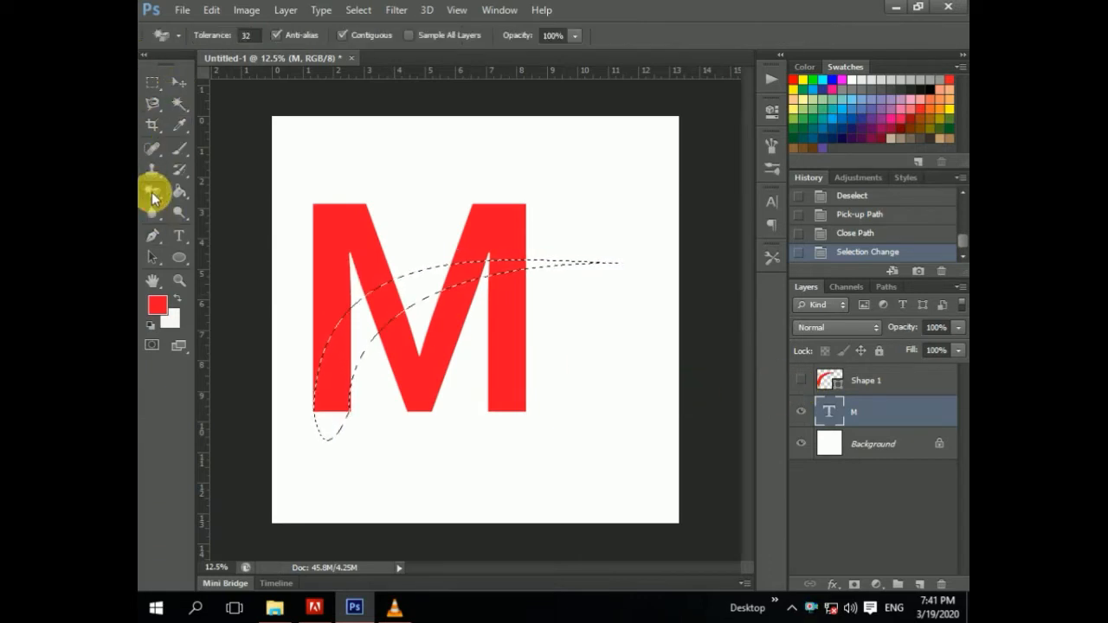
pyautogui.click(401, 298)
pyautogui.click(516, 253)
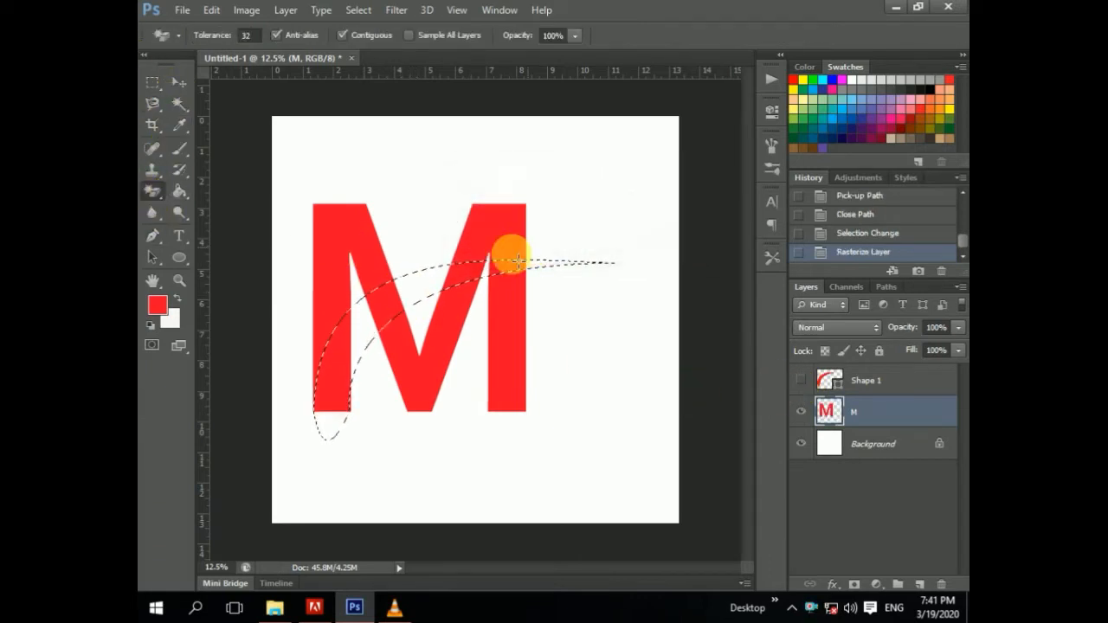
pyautogui.click(384, 299)
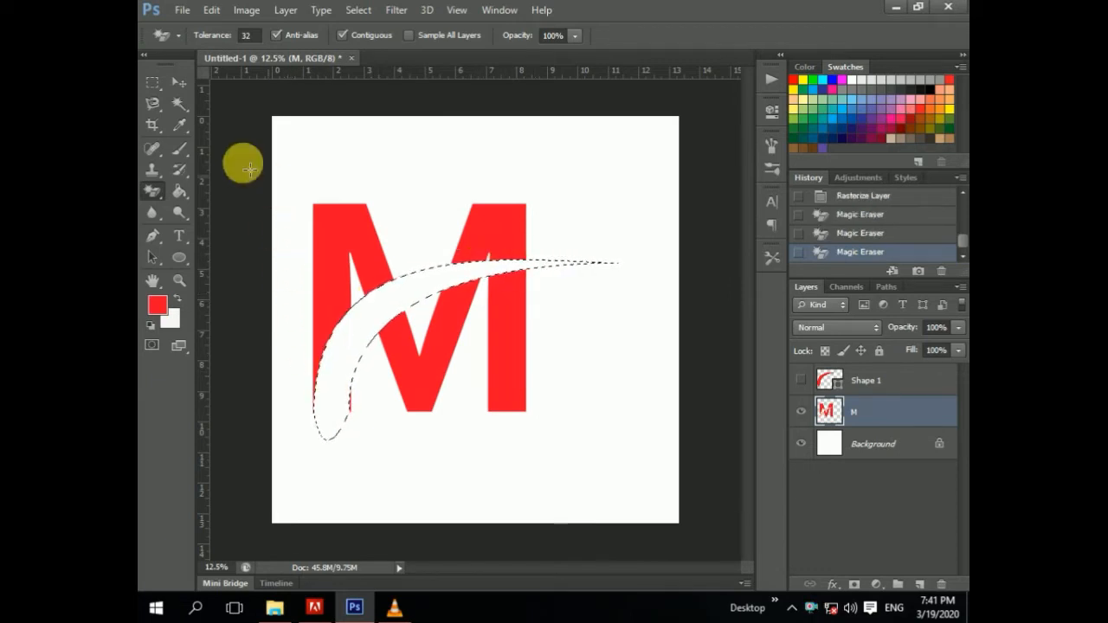
pyautogui.click(179, 82)
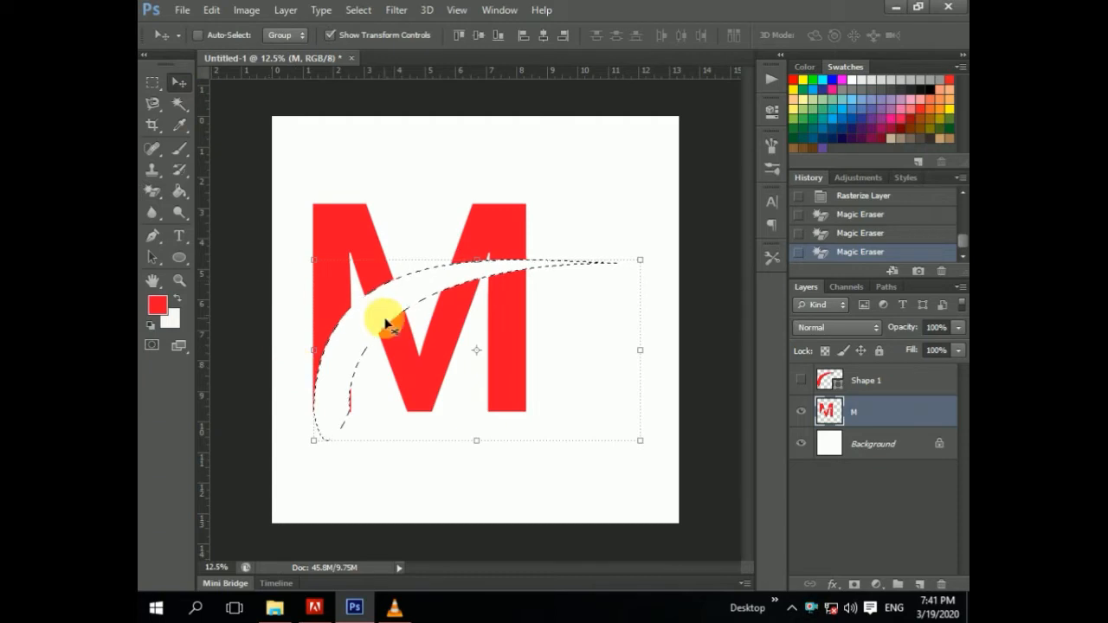
pyautogui.hotkey('ctrl', 'd')
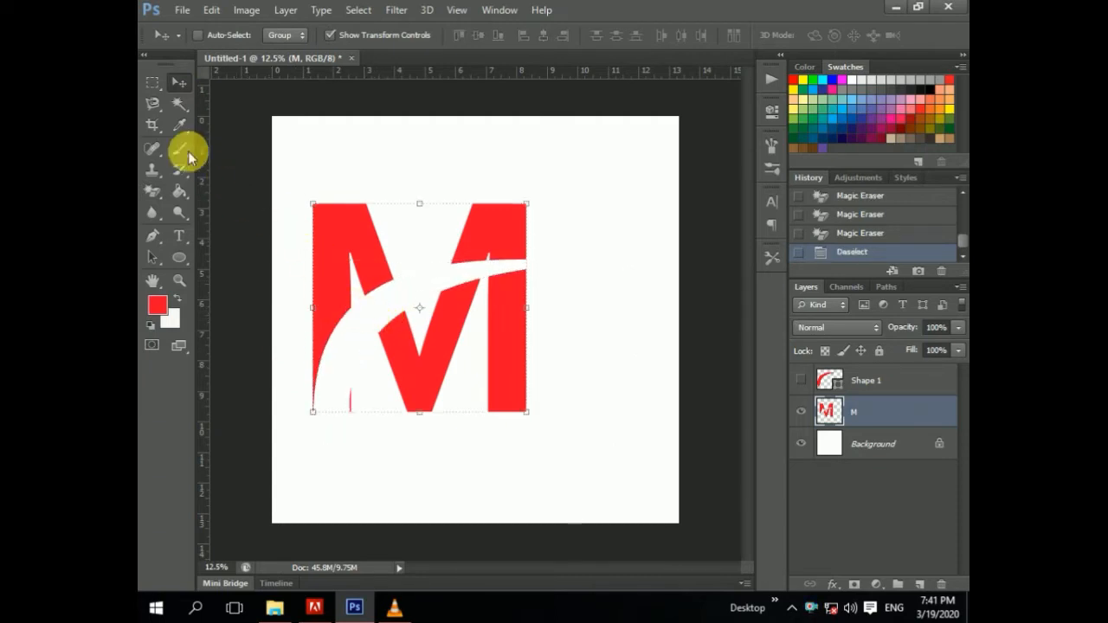
# Step: Magic-erase the remaining M fragment at the lower left and show the swoosh layer again
pyautogui.click(153, 188)
pyautogui.click(352, 398)
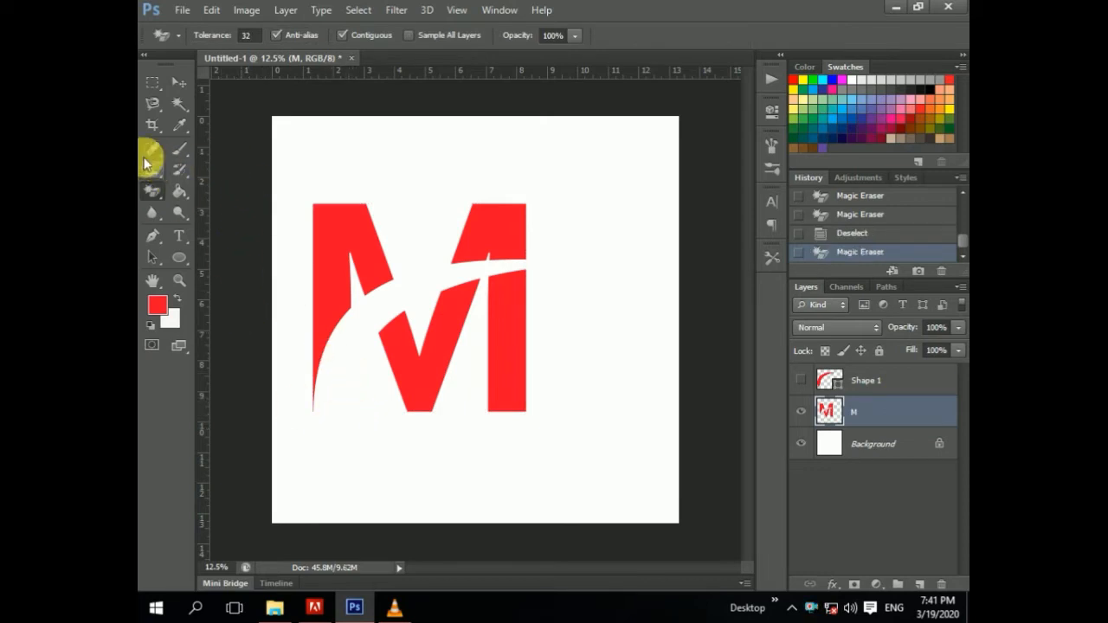
pyautogui.click(166, 78)
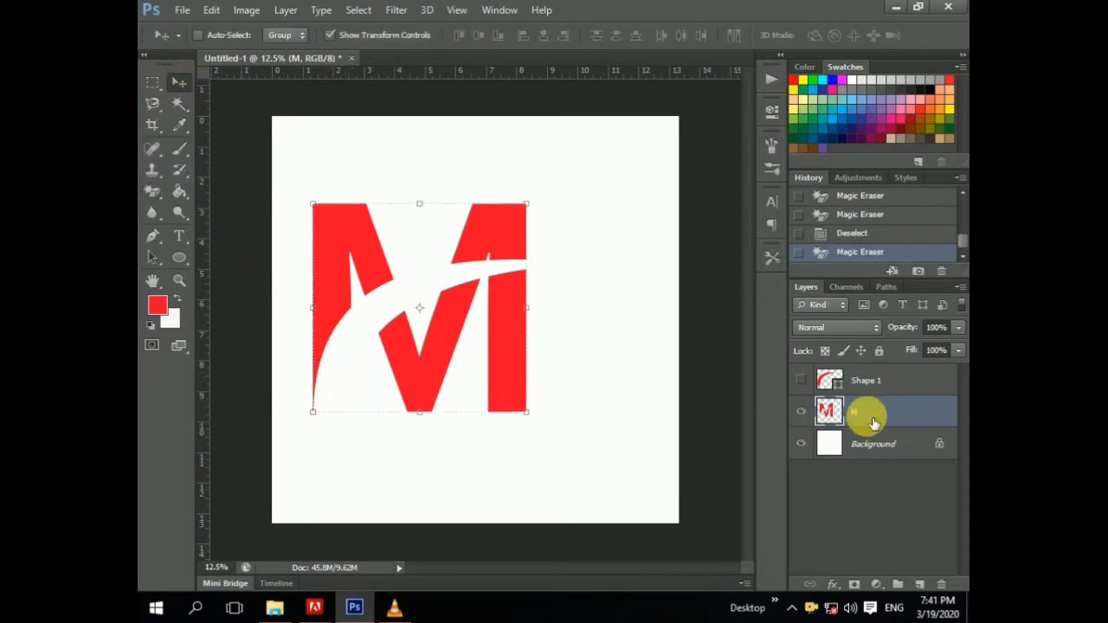
pyautogui.click(801, 381)
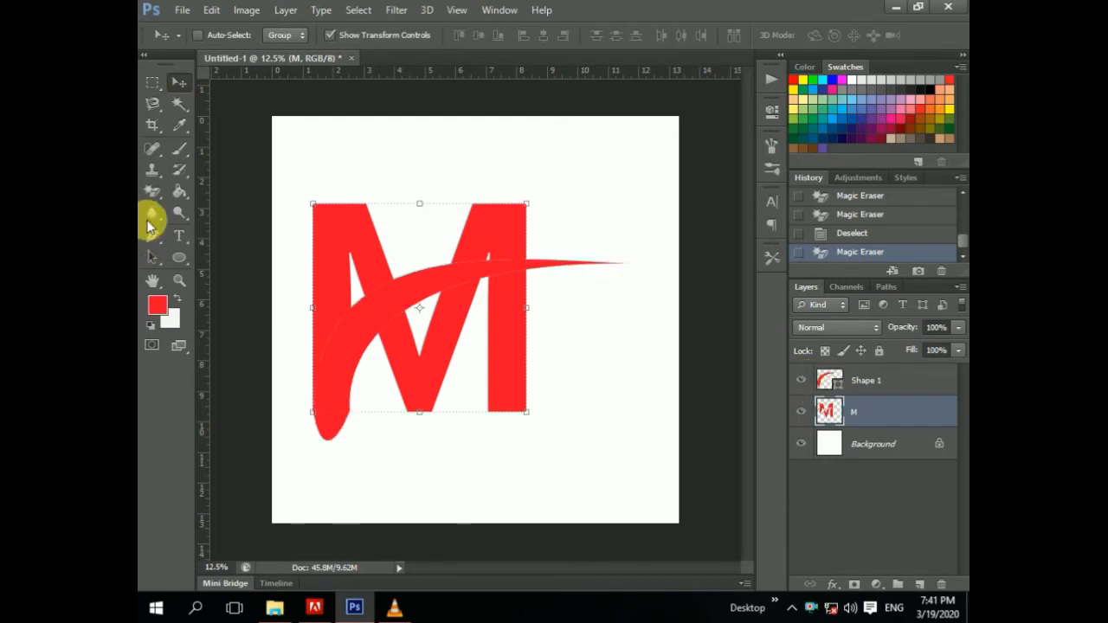
# Step: With the Eraser tool, zoom in and erase leftover edges of the M near the swoosh's tail
pyautogui.click(151, 170)
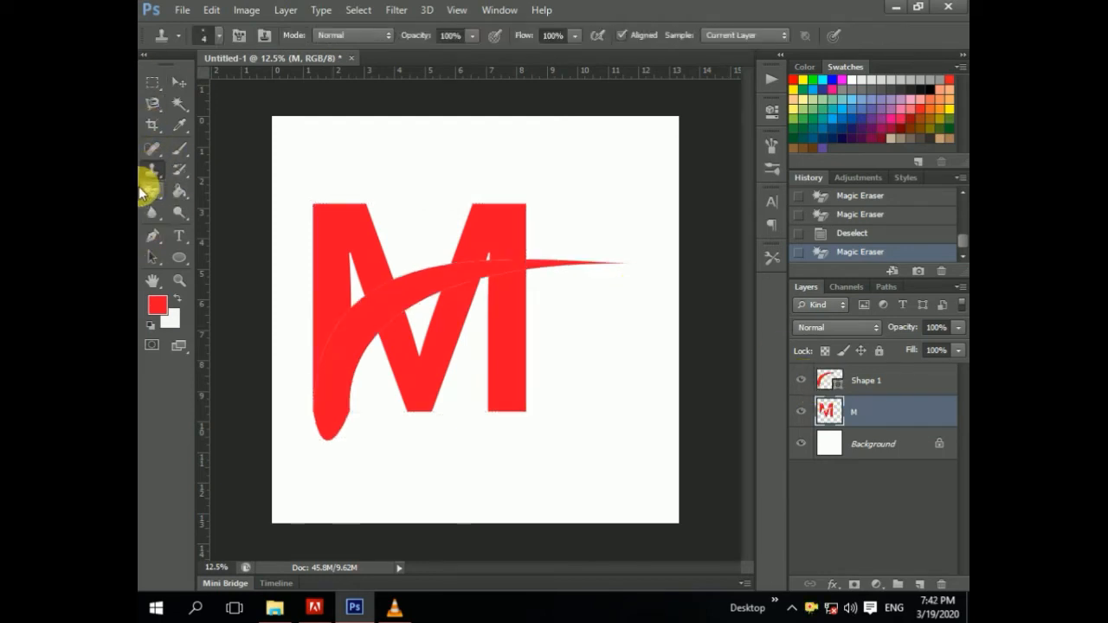
pyautogui.rightClick(153, 192)
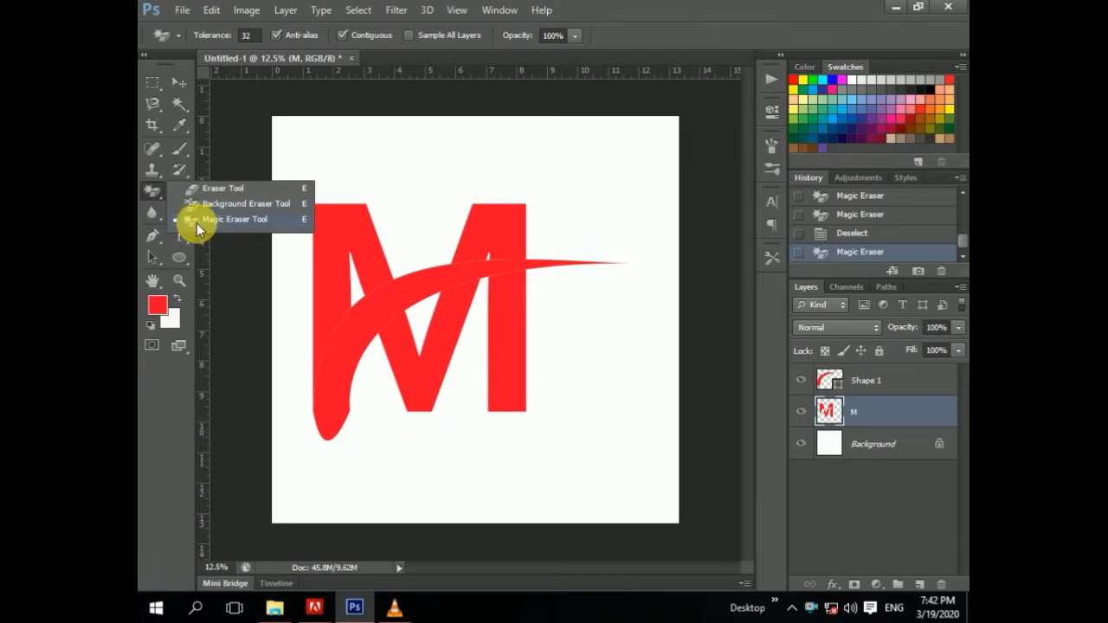
pyautogui.click(196, 203)
pyautogui.rightClick(153, 187)
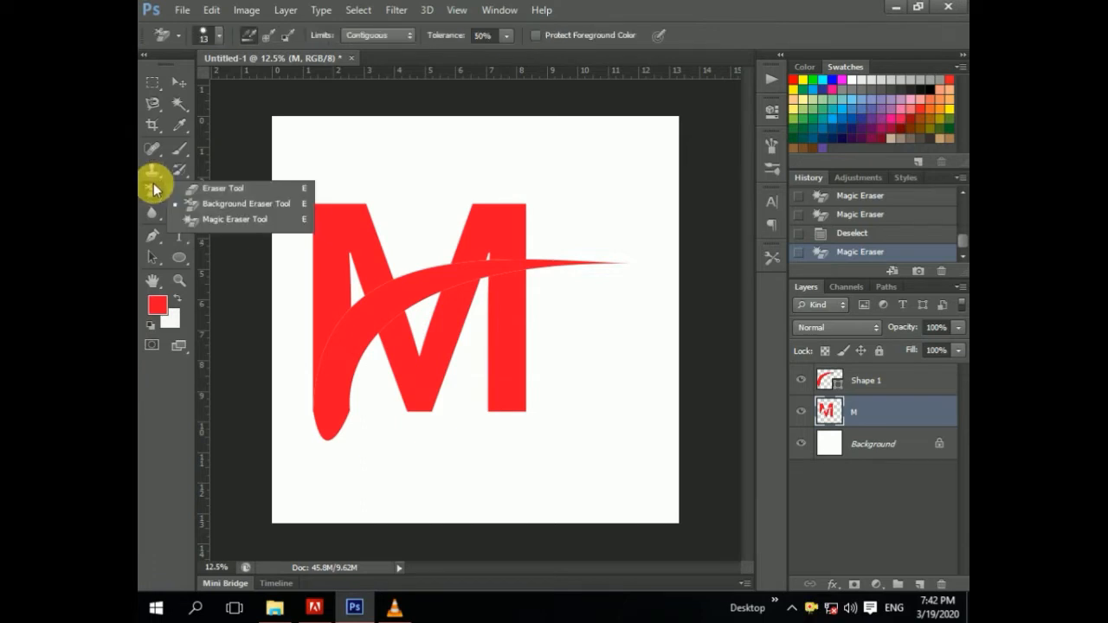
pyautogui.click(225, 187)
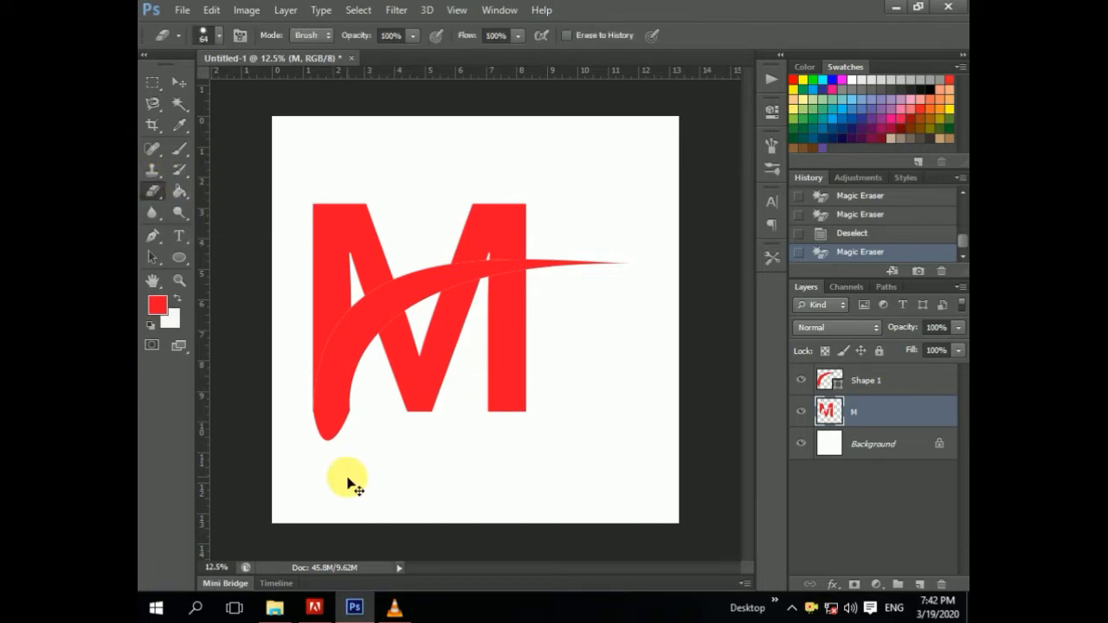
pyautogui.hotkey('ctrl', '+')
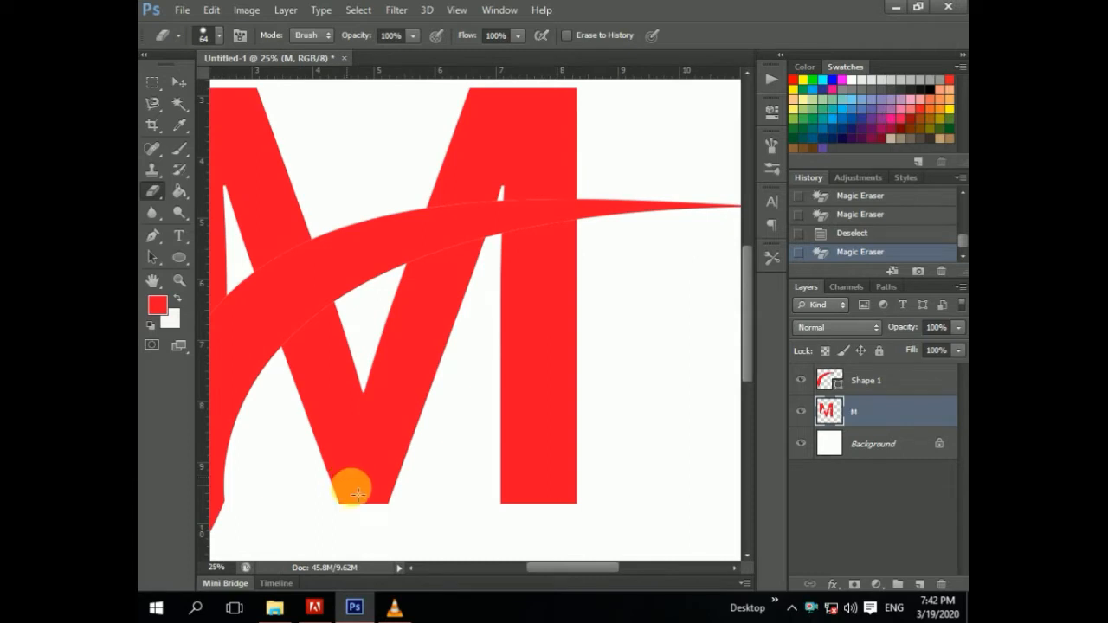
pyautogui.moveTo(565, 567); pyautogui.dragTo(534, 566)
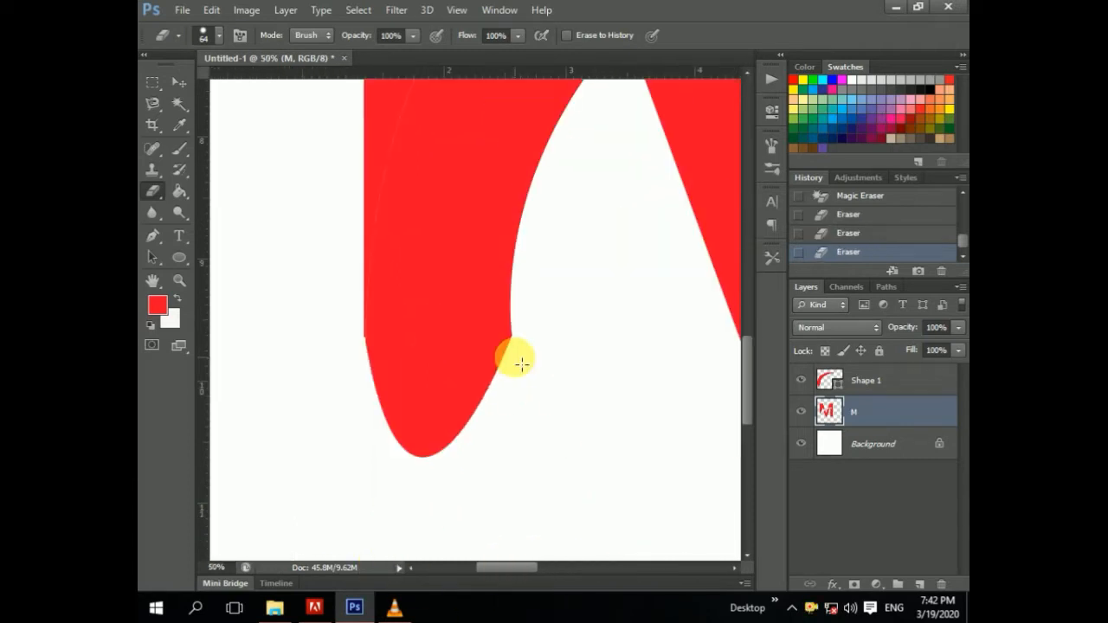
pyautogui.click(516, 364)
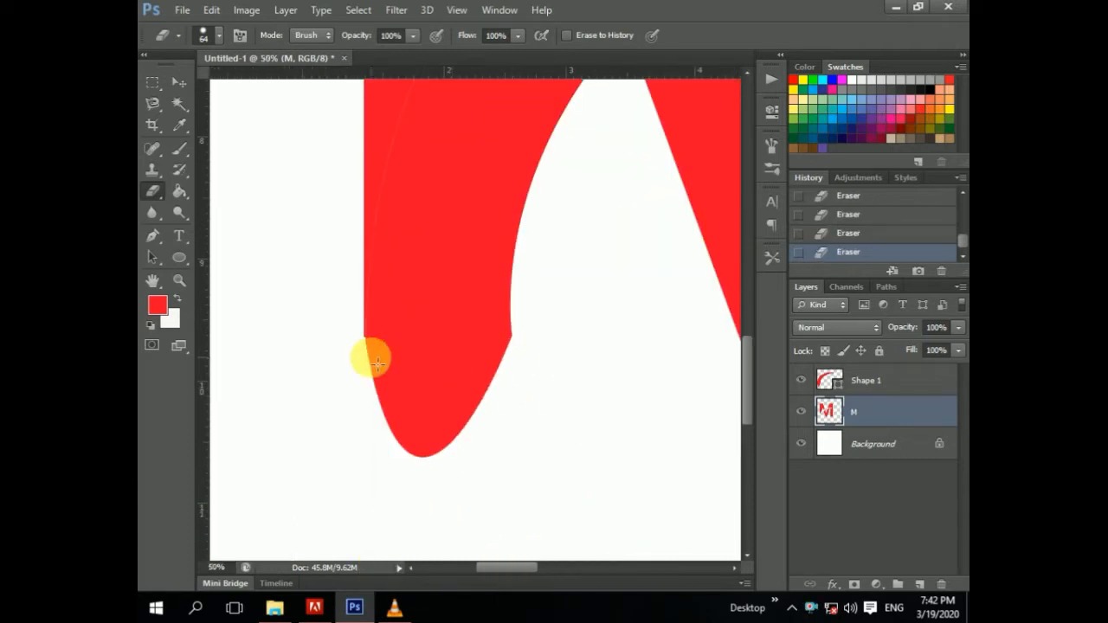
pyautogui.click(361, 362)
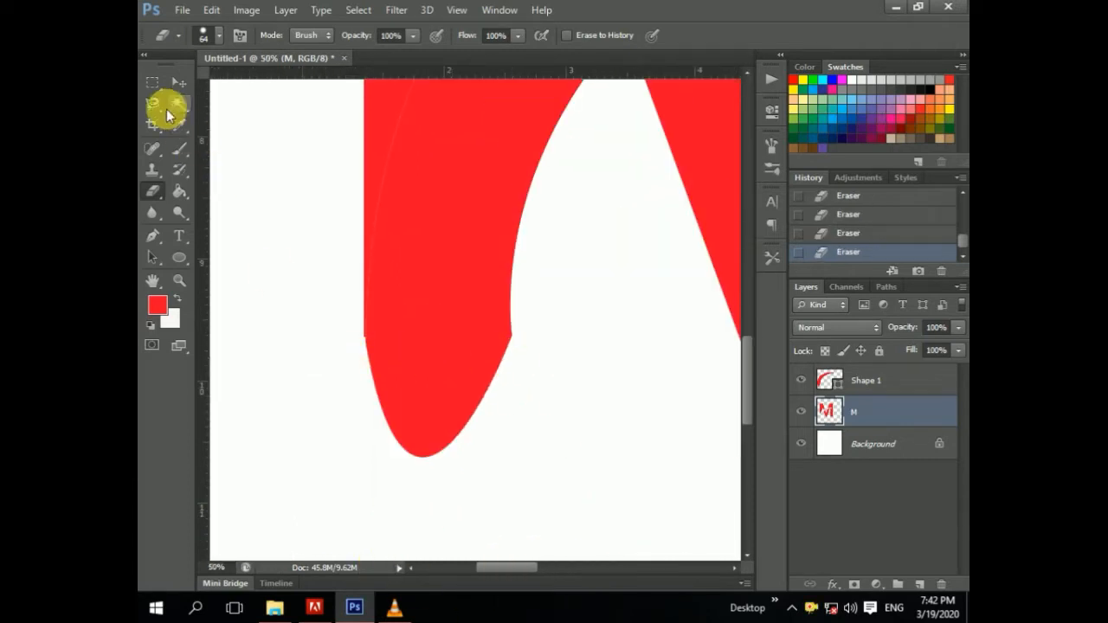
# Step: Rasterize the swoosh layer and erase its rounded tail below the M's baseline
pyautogui.rightClick(154, 194)
pyautogui.click(216, 189)
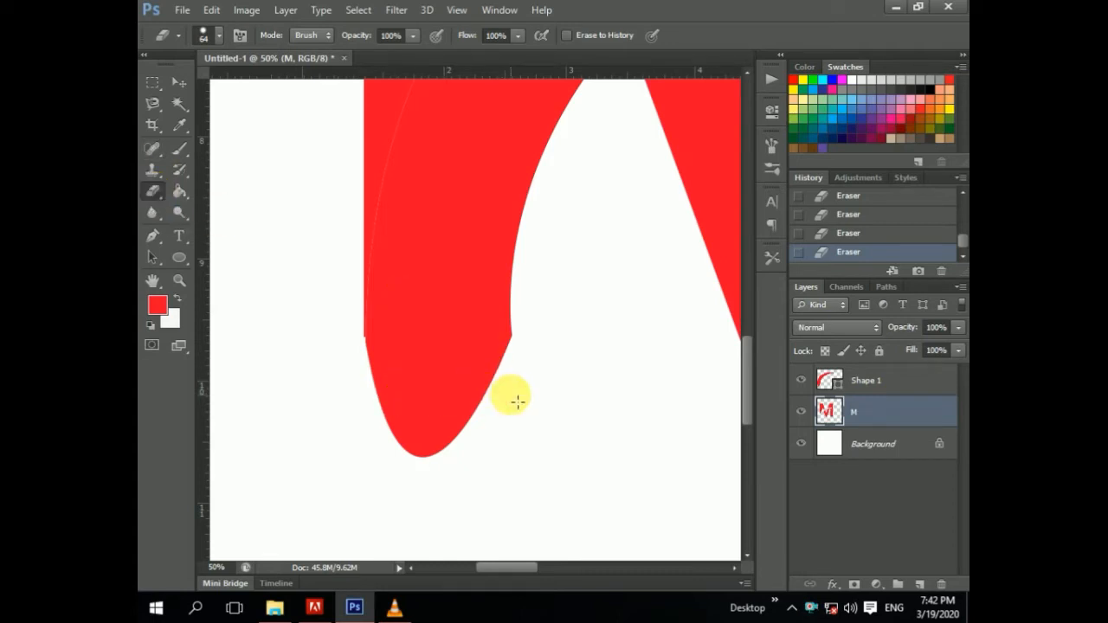
pyautogui.click(887, 385)
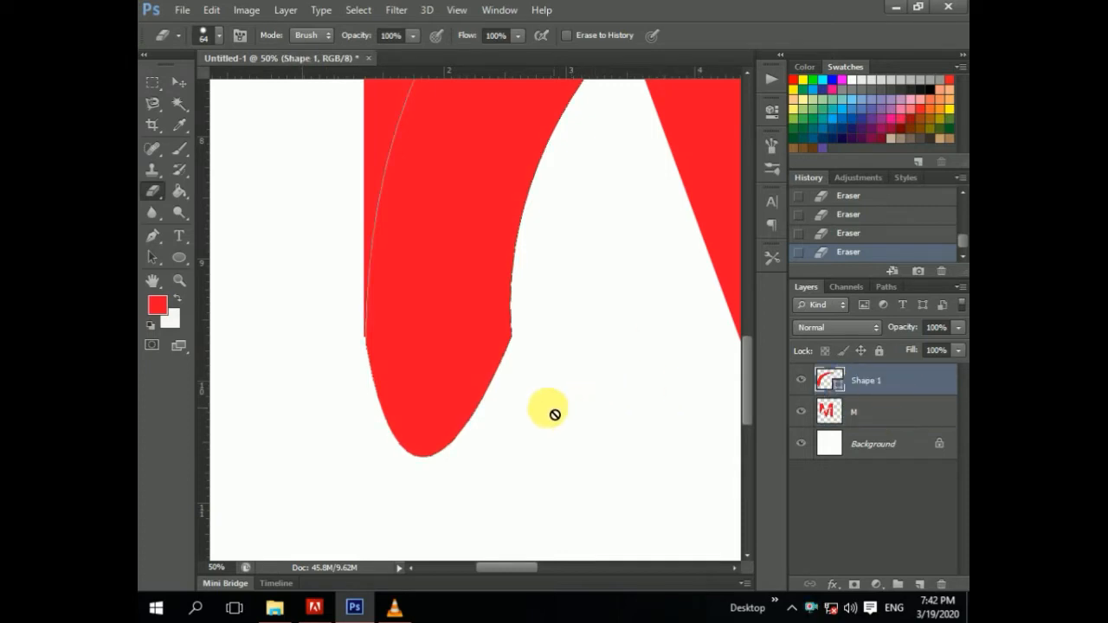
pyautogui.click(522, 362)
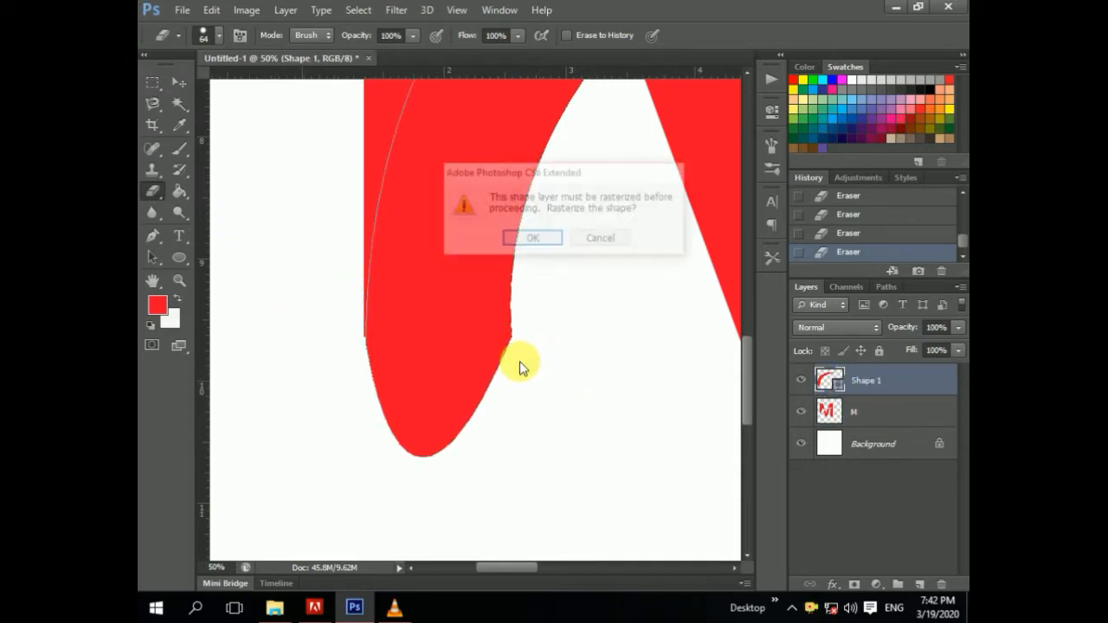
pyautogui.click(532, 240)
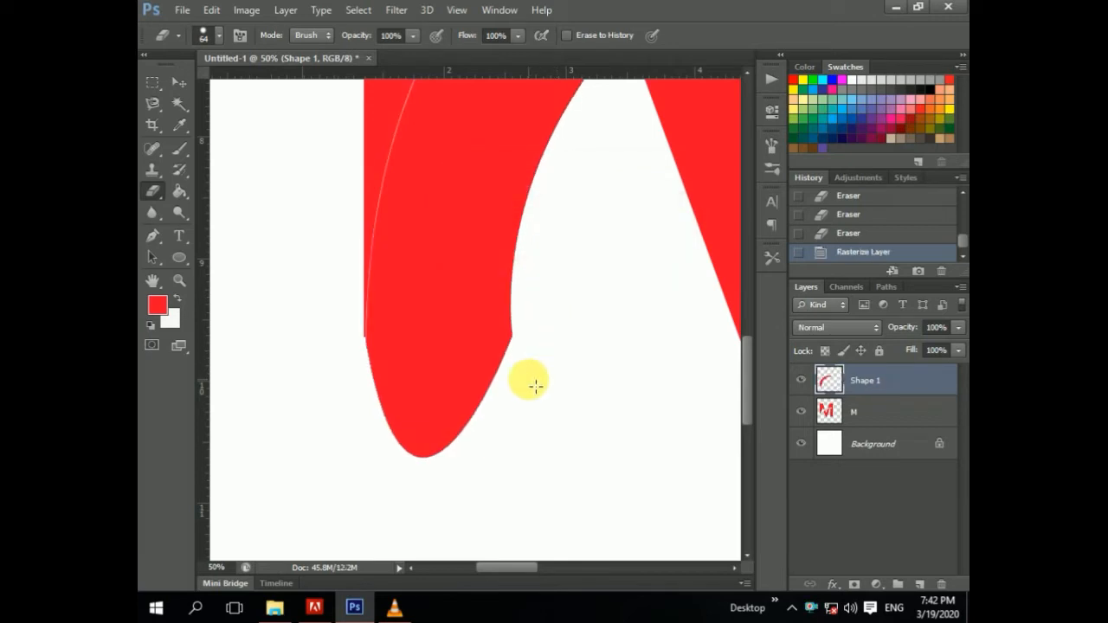
pyautogui.click(529, 379)
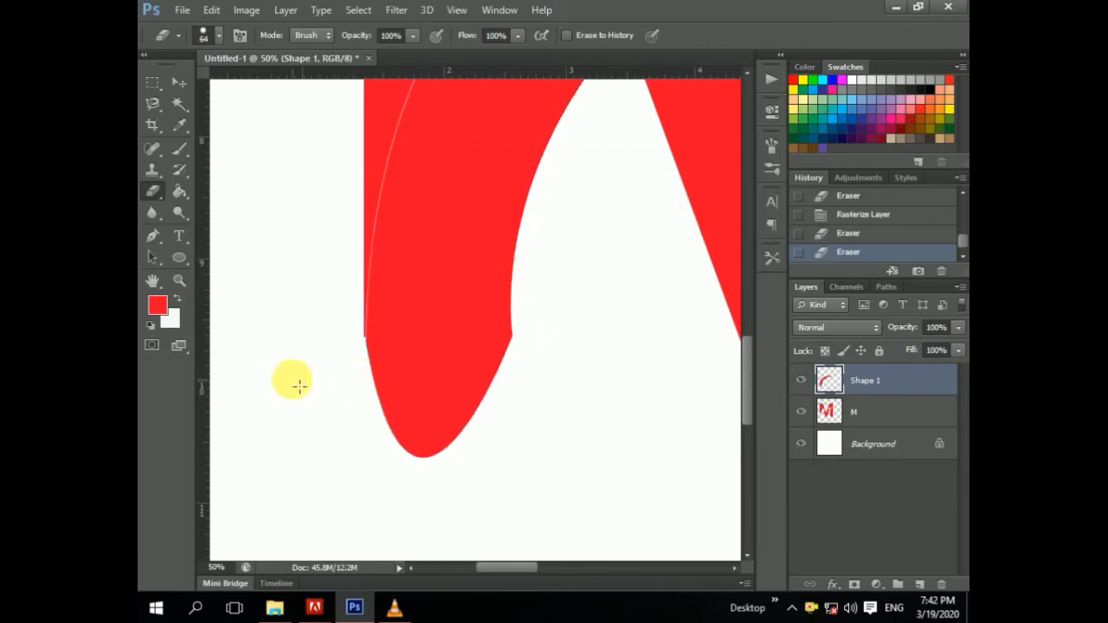
pyautogui.keyDown('shift'); pyautogui.click(293, 380); pyautogui.keyUp('shift')
pyautogui.keyDown('shift'); pyautogui.click(553, 358); pyautogui.keyUp('shift')
pyautogui.keyDown('shift'); pyautogui.click(379, 362); pyautogui.keyUp('shift')
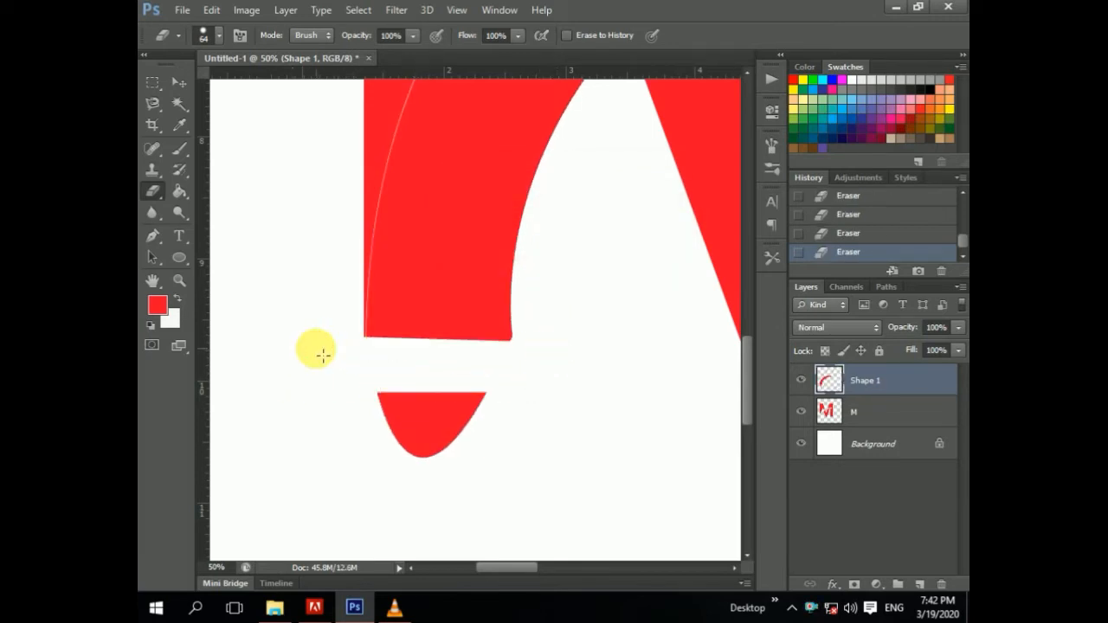
pyautogui.keyDown('shift'); pyautogui.click(532, 417); pyautogui.keyUp('shift')
pyautogui.moveTo(531, 417)
pyautogui.mouseDown()
pyautogui.moveTo(455, 439)
pyautogui.moveTo(370, 439)
pyautogui.moveTo(451, 466)
pyautogui.moveTo(430, 464)
pyautogui.moveTo(452, 455)
pyautogui.moveTo(447, 406)
pyautogui.moveTo(339, 399)
pyautogui.moveTo(468, 387)
pyautogui.mouseUp()
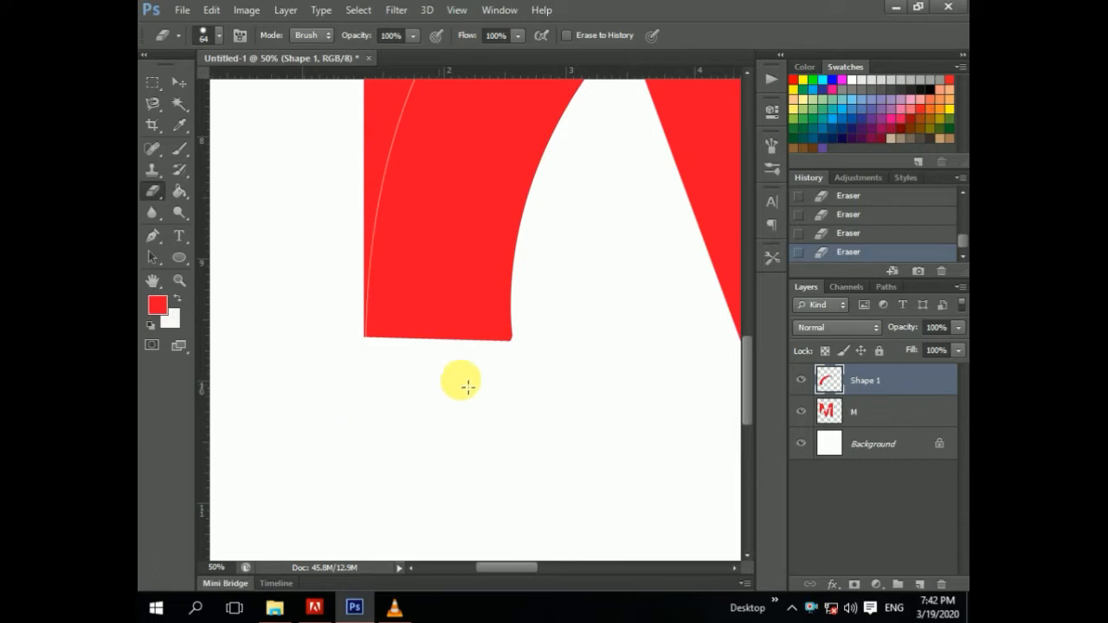
# Step: Move the swoosh slightly down over the M
pyautogui.hotkey('ctrl', '-')
pyautogui.hotkey('ctrl', '-')
pyautogui.hotkey('ctrl', '-')
pyautogui.hotkey('ctrl', '-')
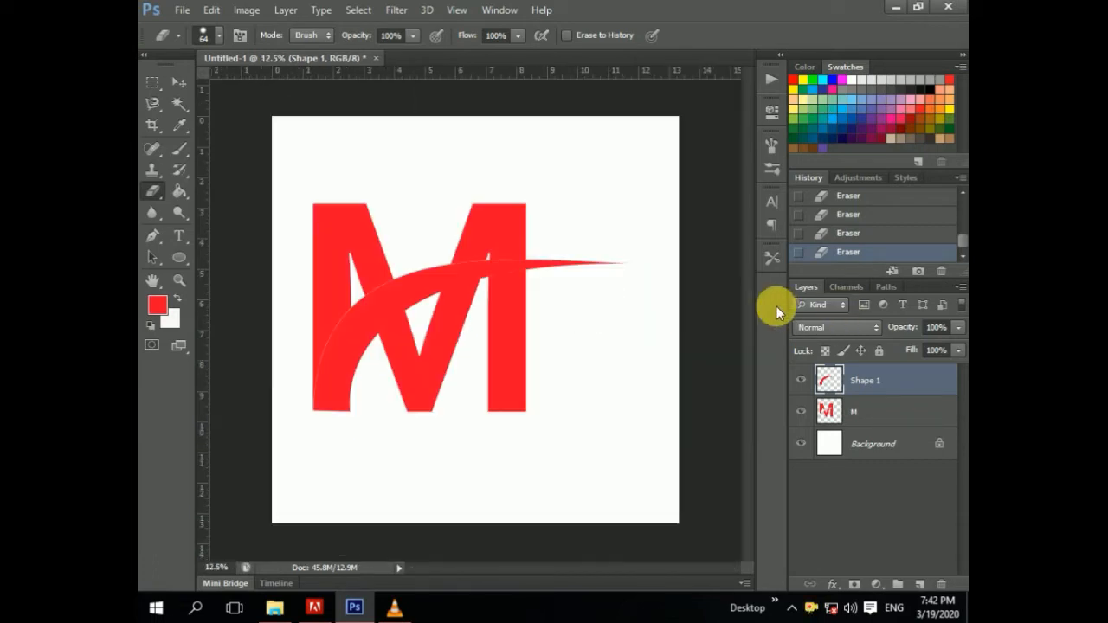
pyautogui.click(181, 82)
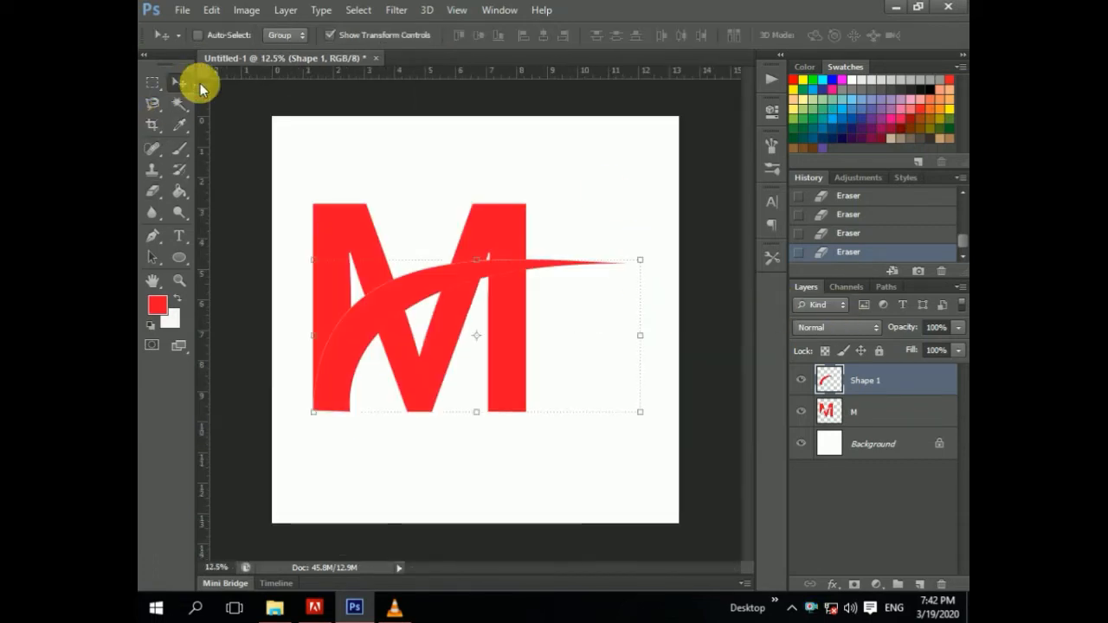
pyautogui.moveTo(394, 322); pyautogui.dragTo(390, 309)
pyautogui.moveTo(389, 319)
pyautogui.mouseDown()
pyautogui.moveTo(399, 319)
pyautogui.moveTo(394, 331)
pyautogui.moveTo(397, 313)
pyautogui.moveTo(381, 330)
pyautogui.moveTo(375, 322)
pyautogui.mouseUp()
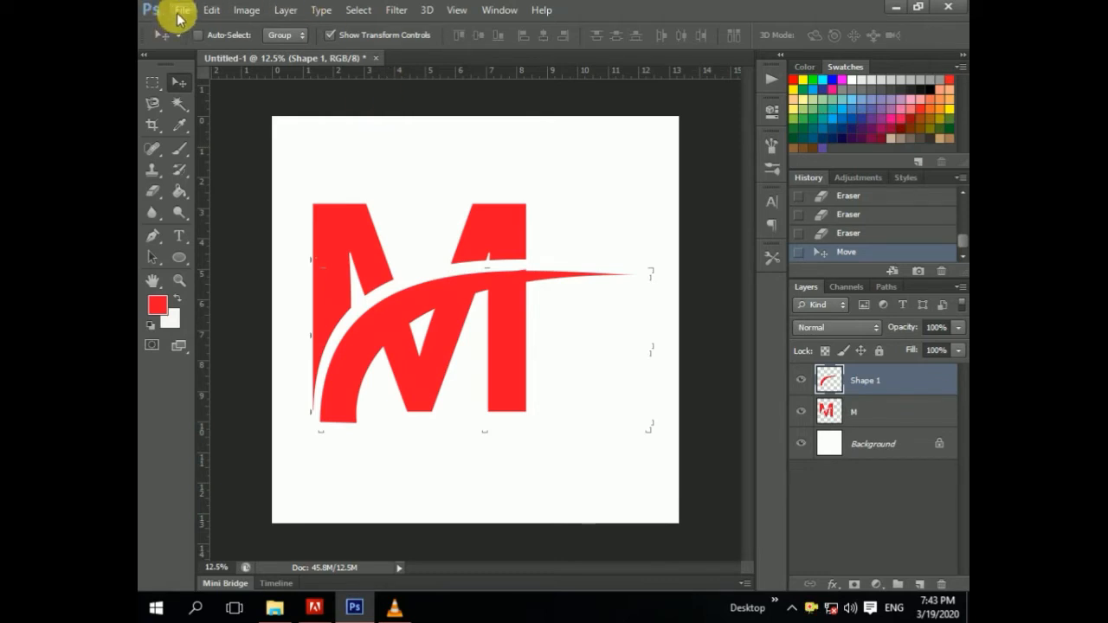
# Step: Apply a Dodge stroke to the swoosh, then merge the M and swoosh layers down into the background
pyautogui.click(179, 212)
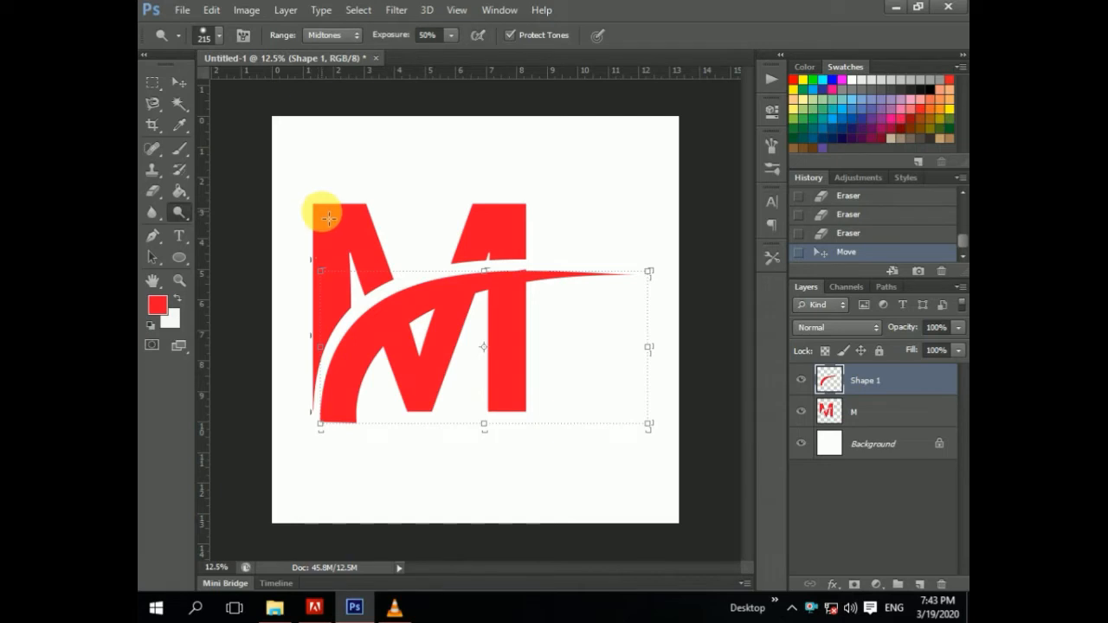
pyautogui.click(443, 304)
pyautogui.click(844, 412)
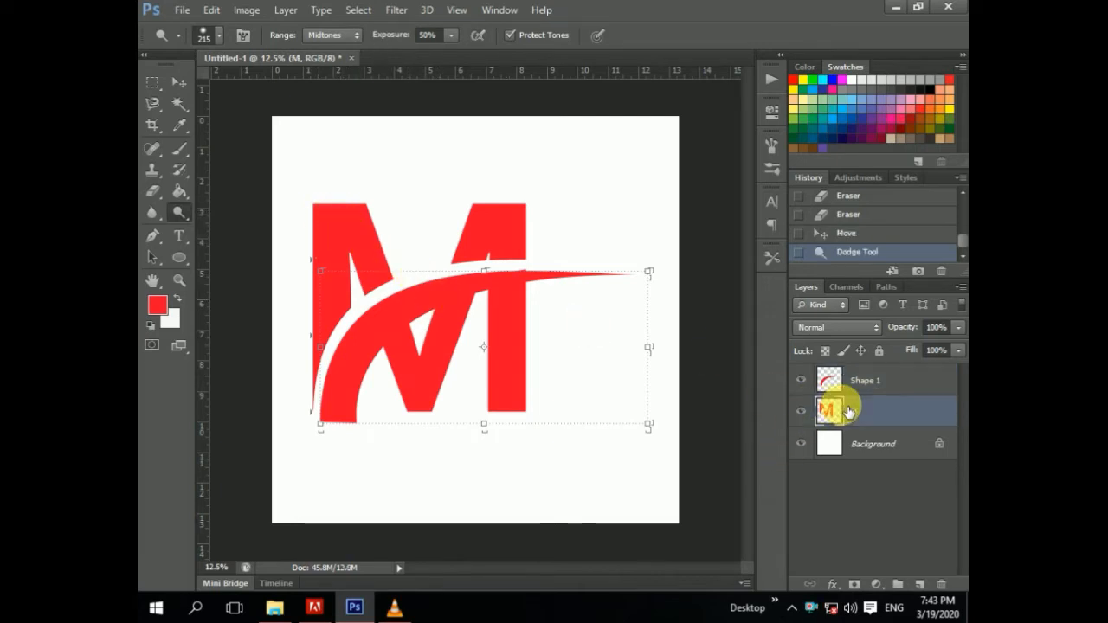
pyautogui.hotkey('ctrl', 'e')
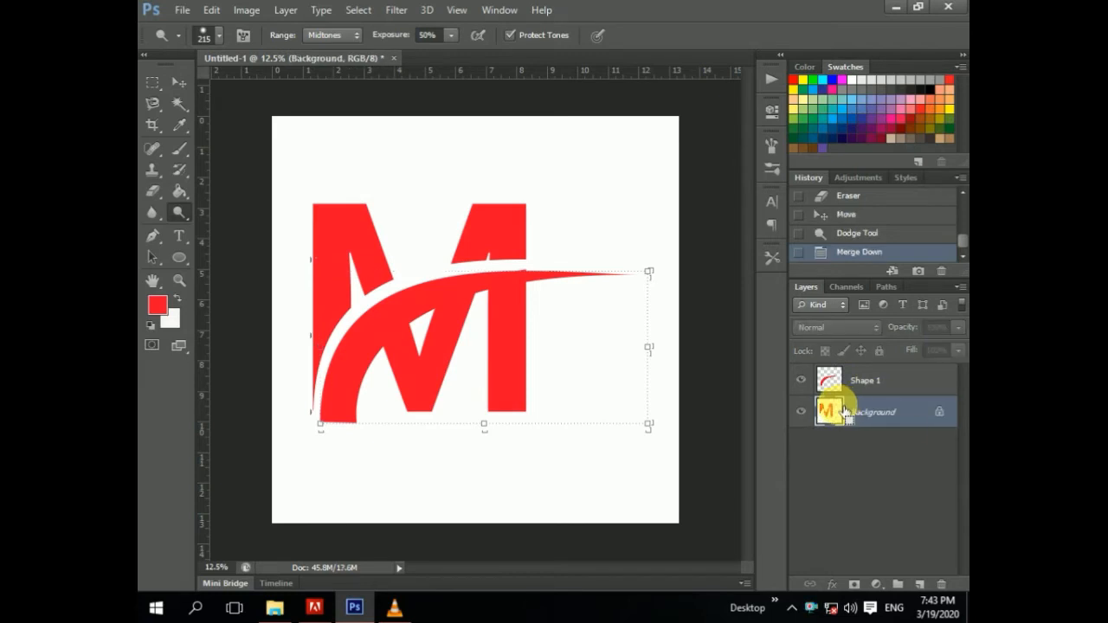
pyautogui.click(892, 379)
pyautogui.hotkey('ctrl', 'e')
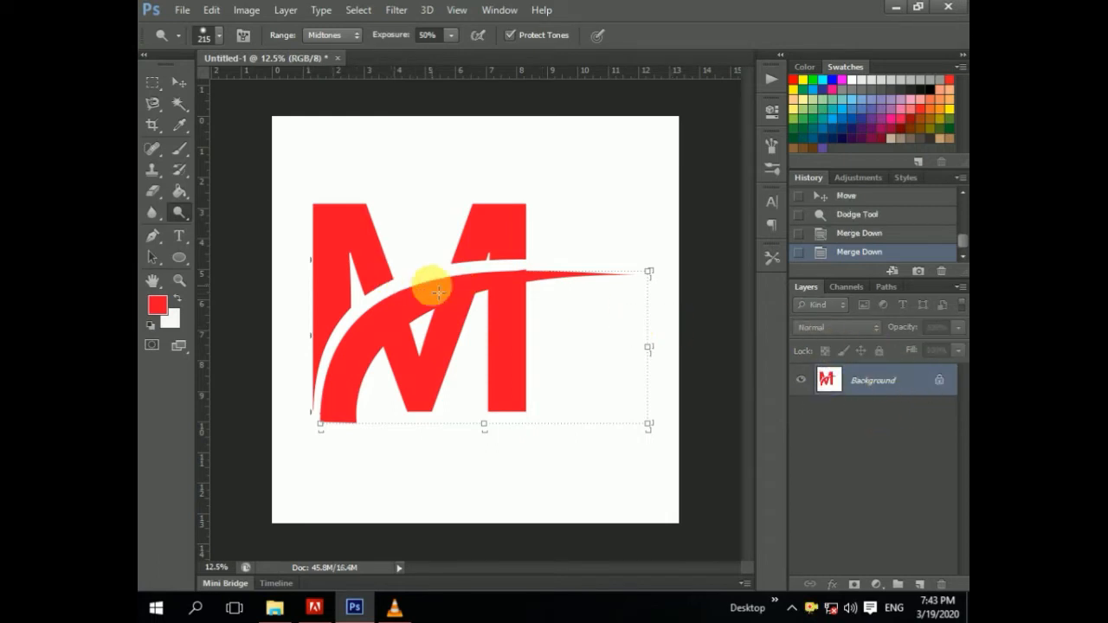
# Step: Convert the merged background into a regular editable layer
pyautogui.doubleClick(944, 379)
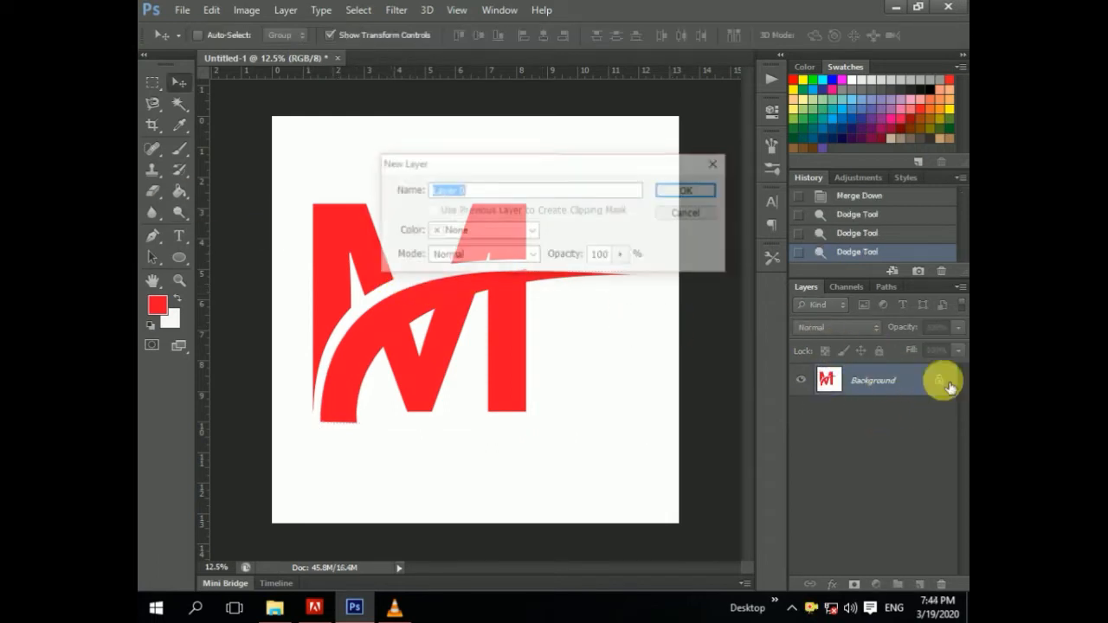
pyautogui.click(695, 187)
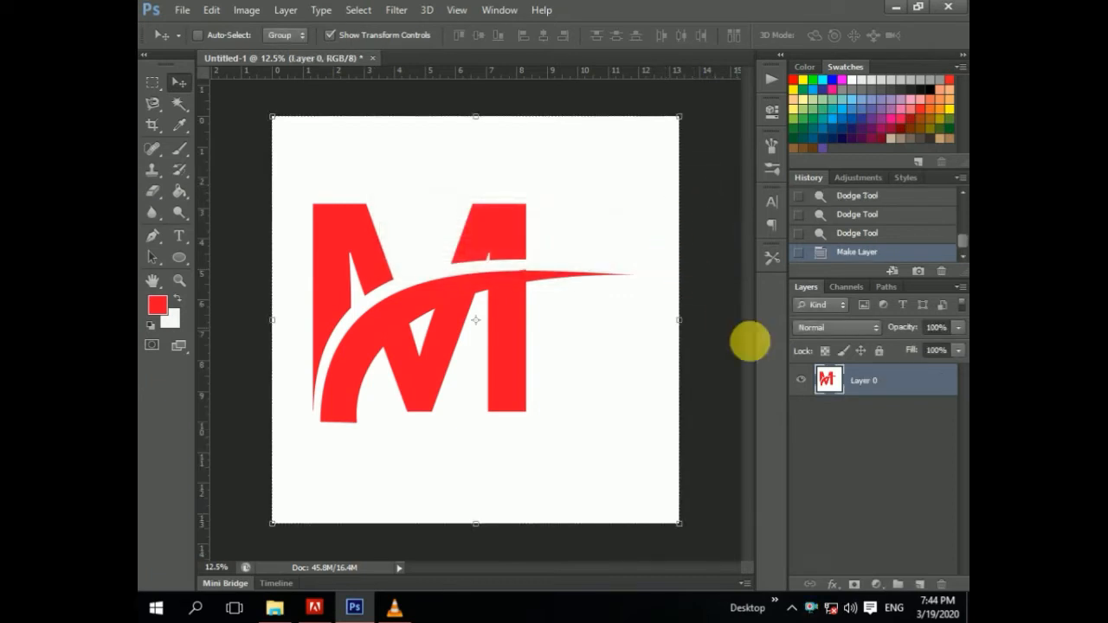
# Step: Apply one more Dodge stroke just right of the swoosh's tip
pyautogui.moveTo(442, 324)
pyautogui.mouseDown()
pyautogui.moveTo(456, 323)
pyautogui.moveTo(443, 326)
pyautogui.mouseUp()
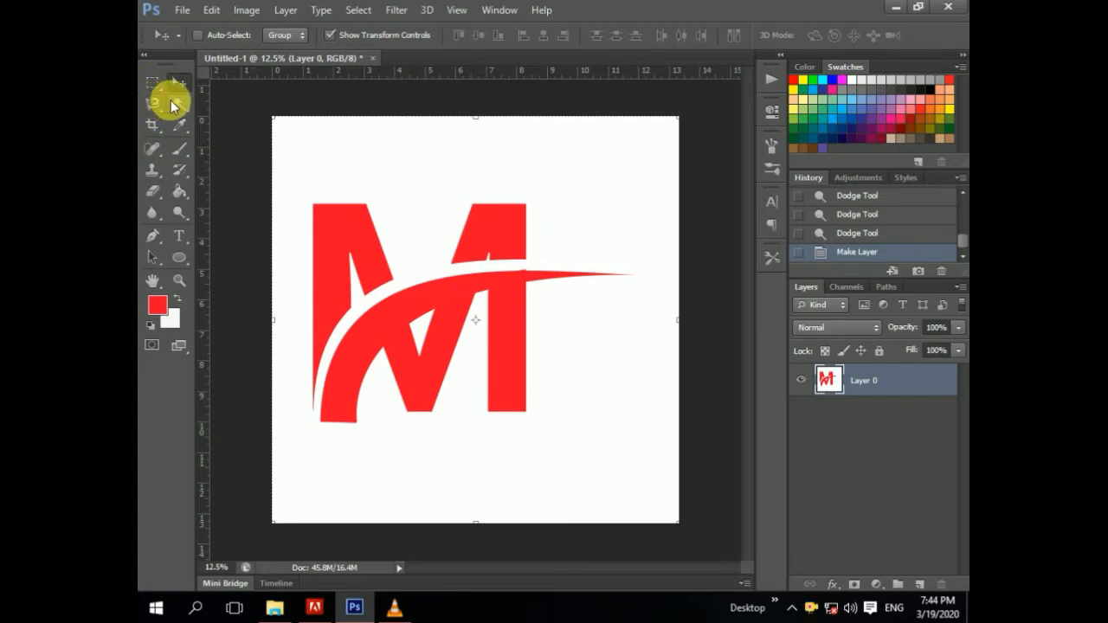
pyautogui.click(178, 217)
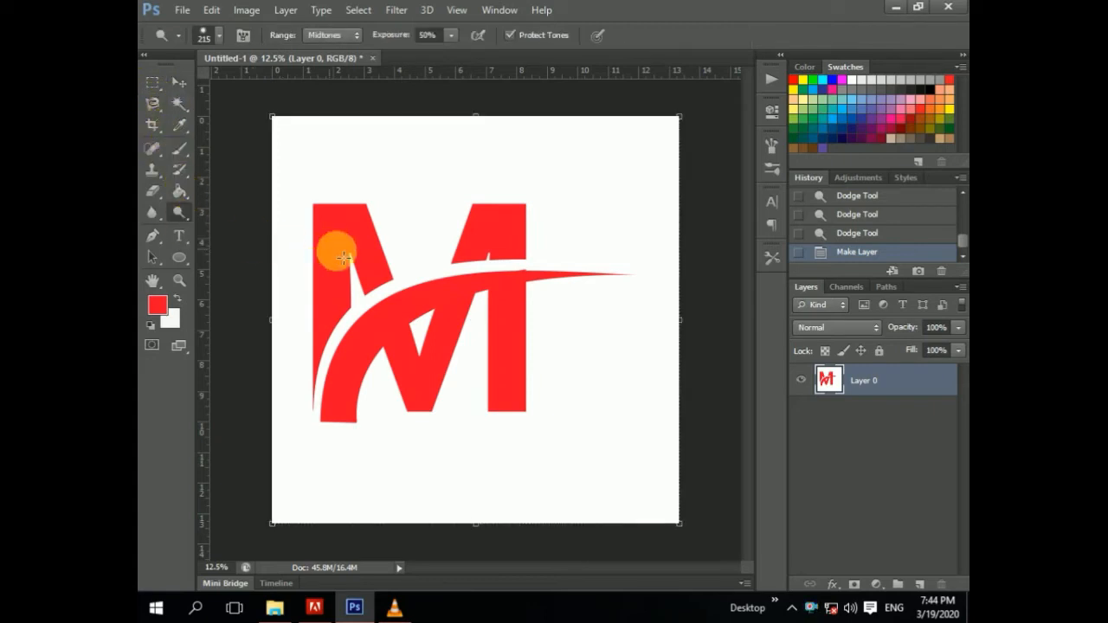
pyautogui.click(655, 284)
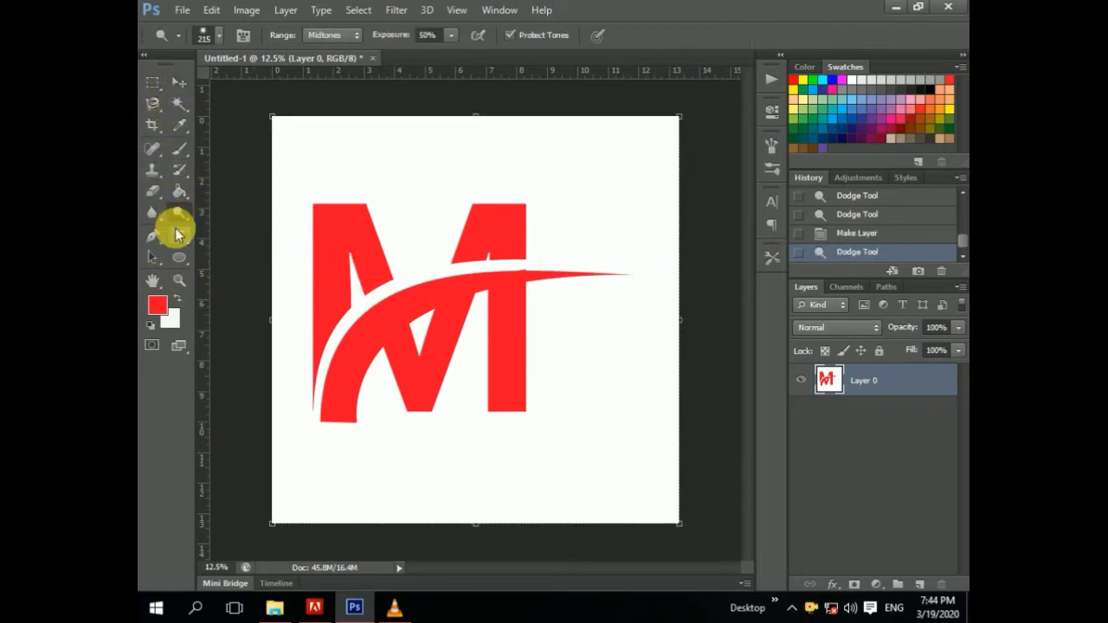
pyautogui.rightClick(178, 217)
pyautogui.click(177, 216)
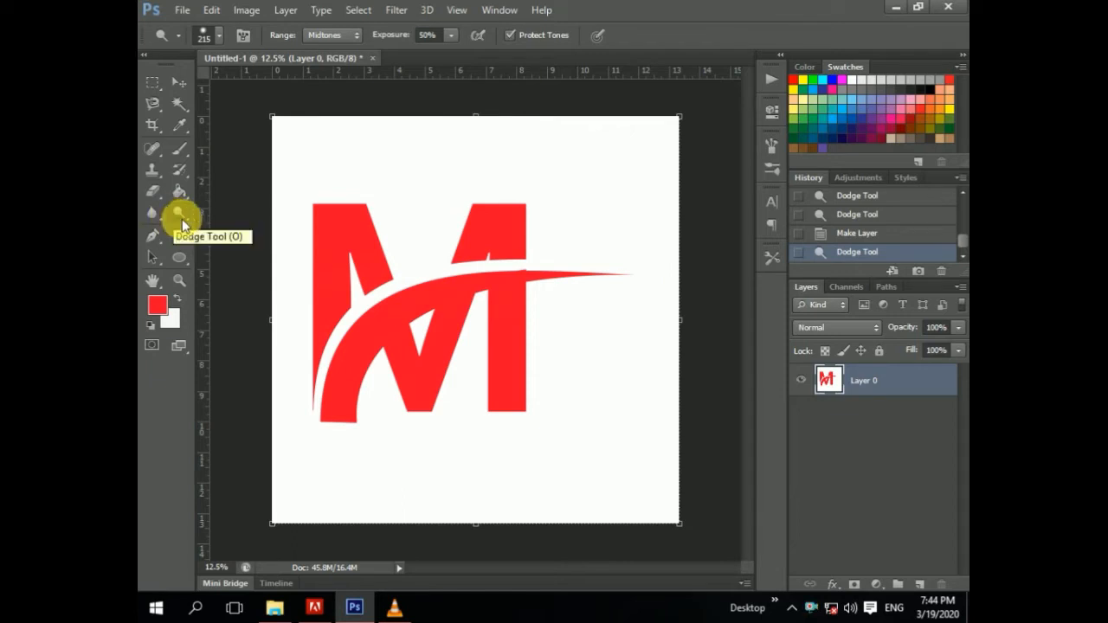
pyautogui.click(179, 82)
# Step: Save the logo as a Photoshop PSD on the Desktop named with a row of M letters, keeping Maximize Compatibility
pyautogui.click(179, 14)
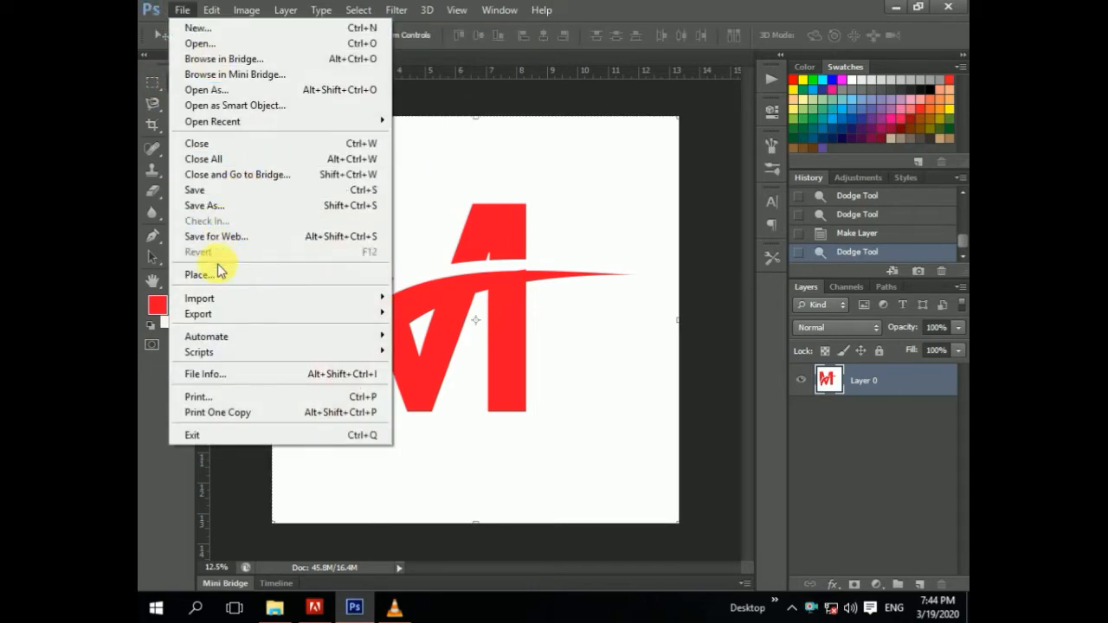
pyautogui.click(233, 207)
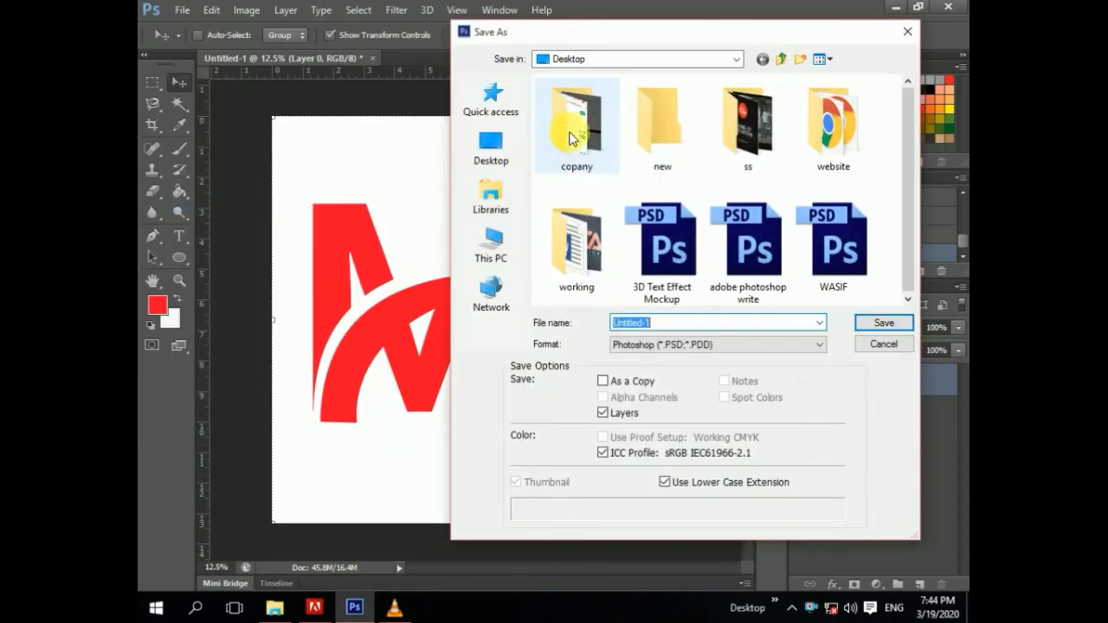
pyautogui.click(586, 283)
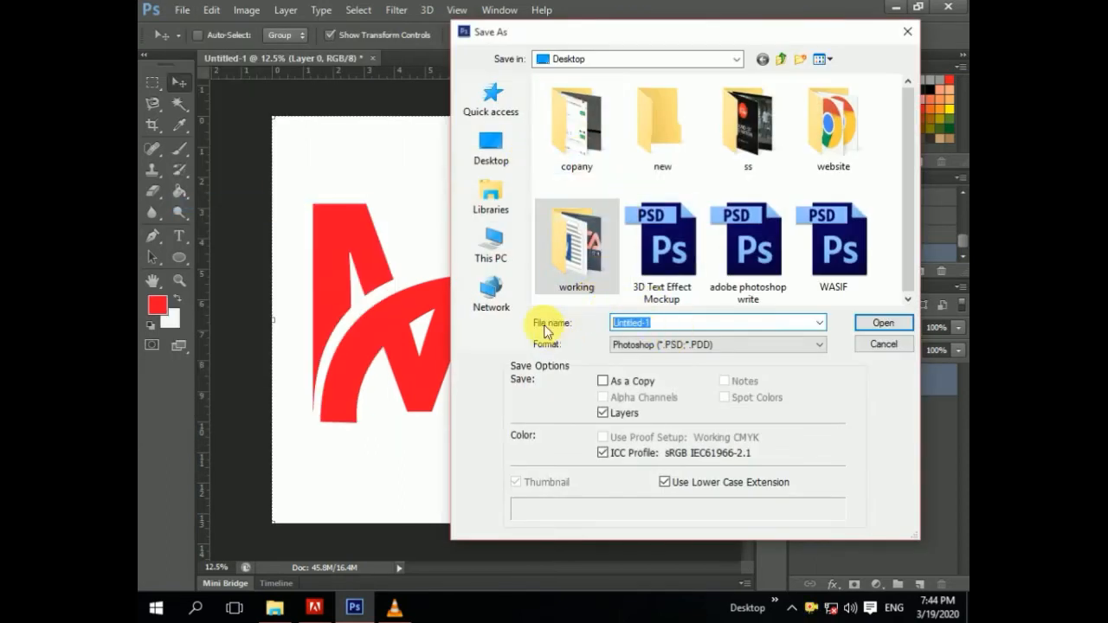
pyautogui.write('MMMMMMMMMMMMMMMMMMMM')
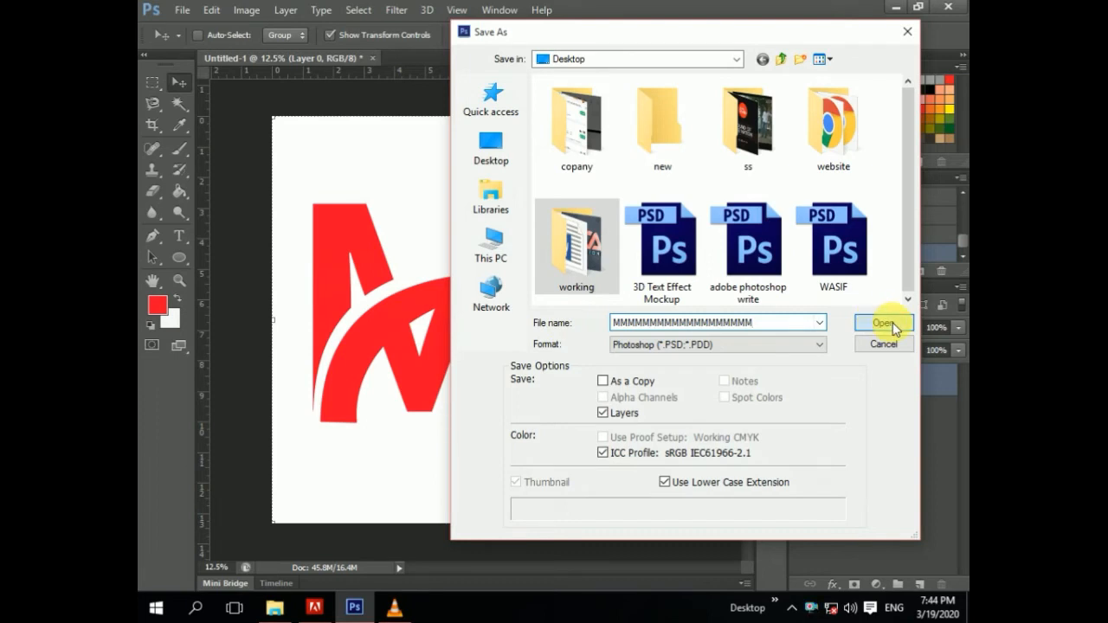
pyautogui.click(891, 324)
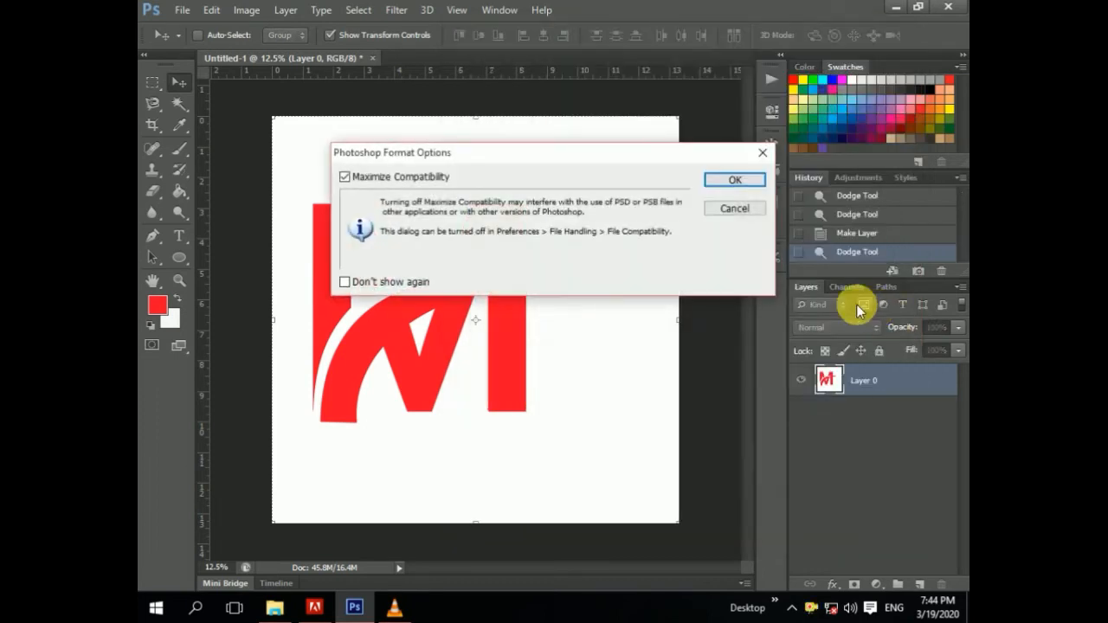
pyautogui.click(727, 184)
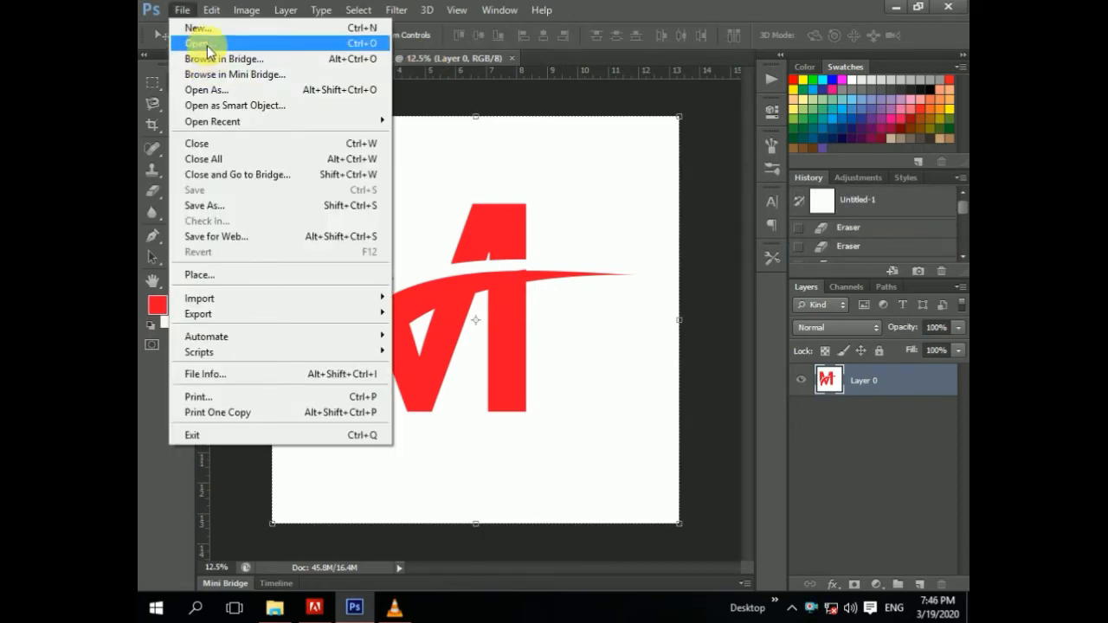
# Step: Open the Nif 3d.psd mockup from the 3D MOCK UP folder inside 3d logo 1st on drive E
pyautogui.click(208, 48)
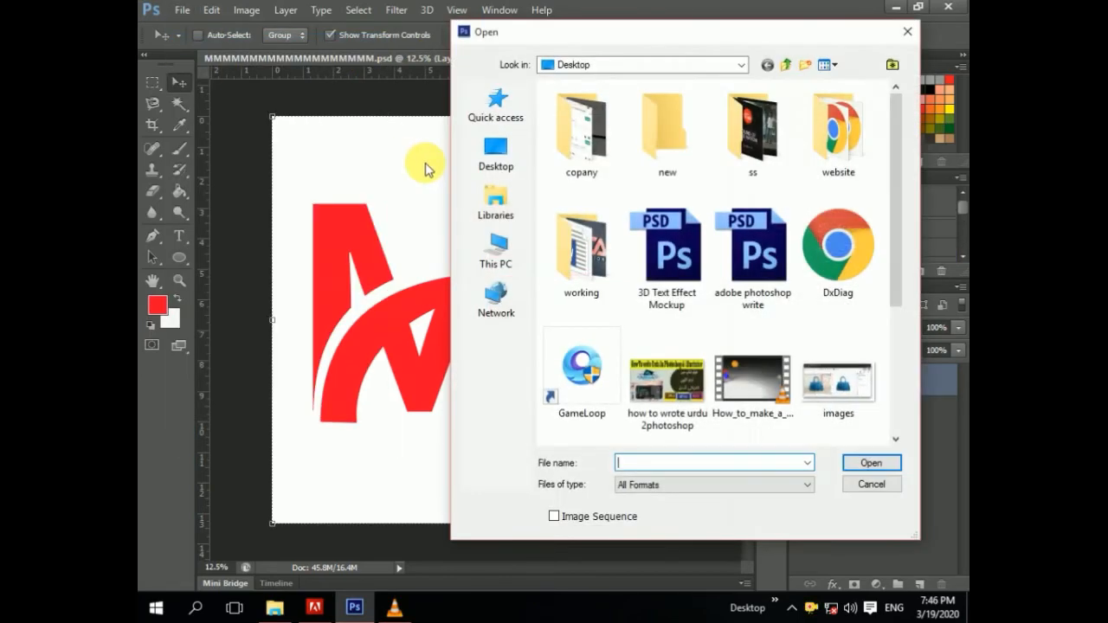
pyautogui.scroll(-3, 729, 158)
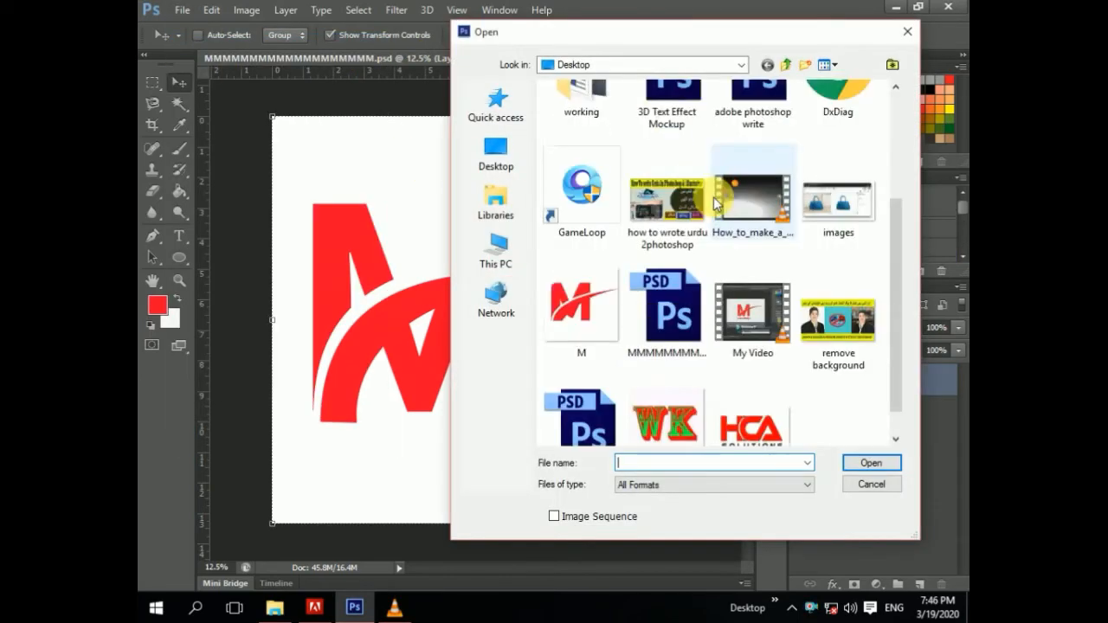
pyautogui.click(500, 259)
pyautogui.scroll(-3, 554, 338)
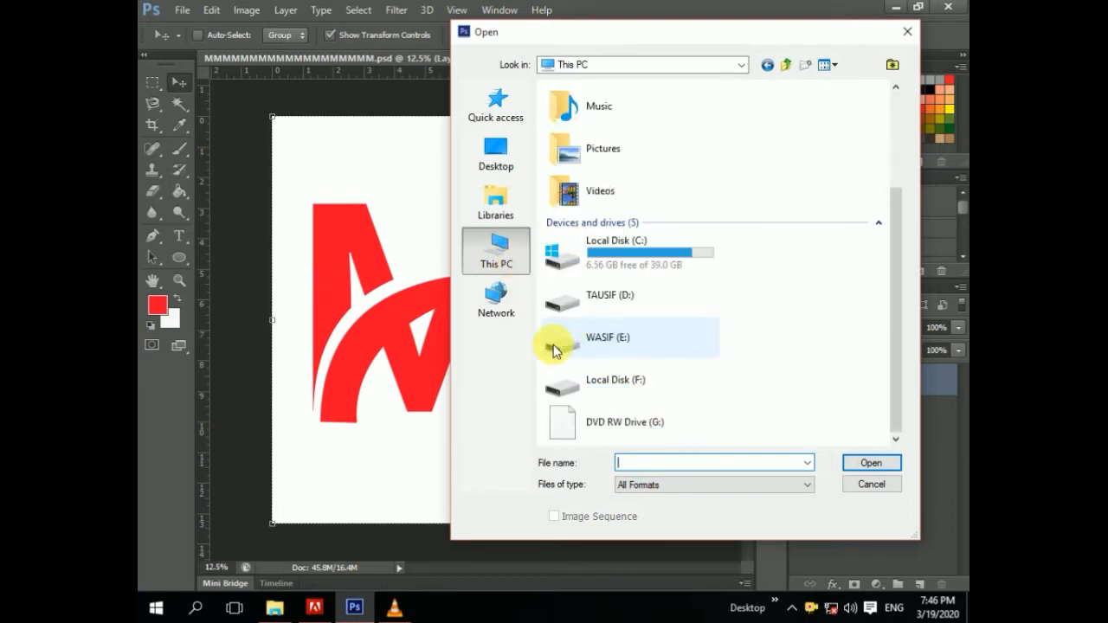
pyautogui.doubleClick(589, 334)
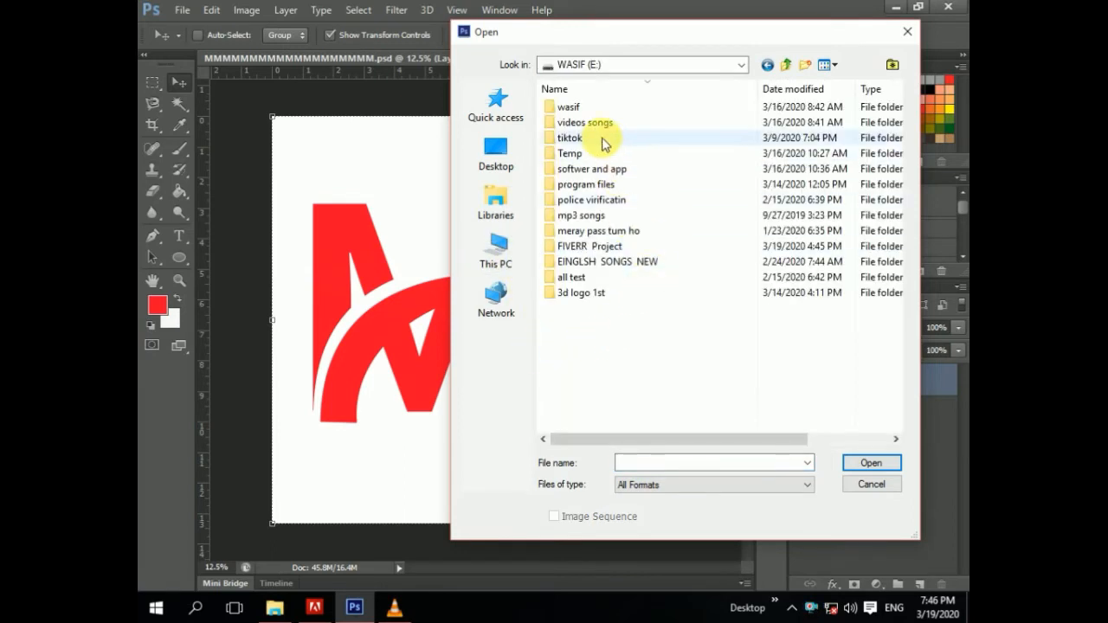
pyautogui.doubleClick(588, 294)
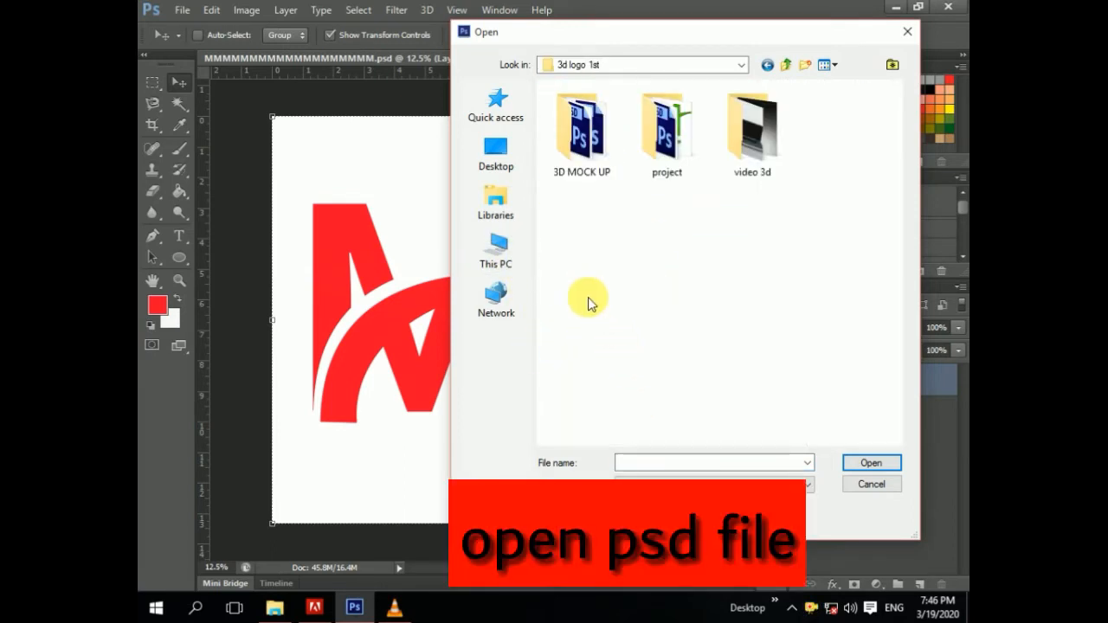
pyautogui.doubleClick(582, 156)
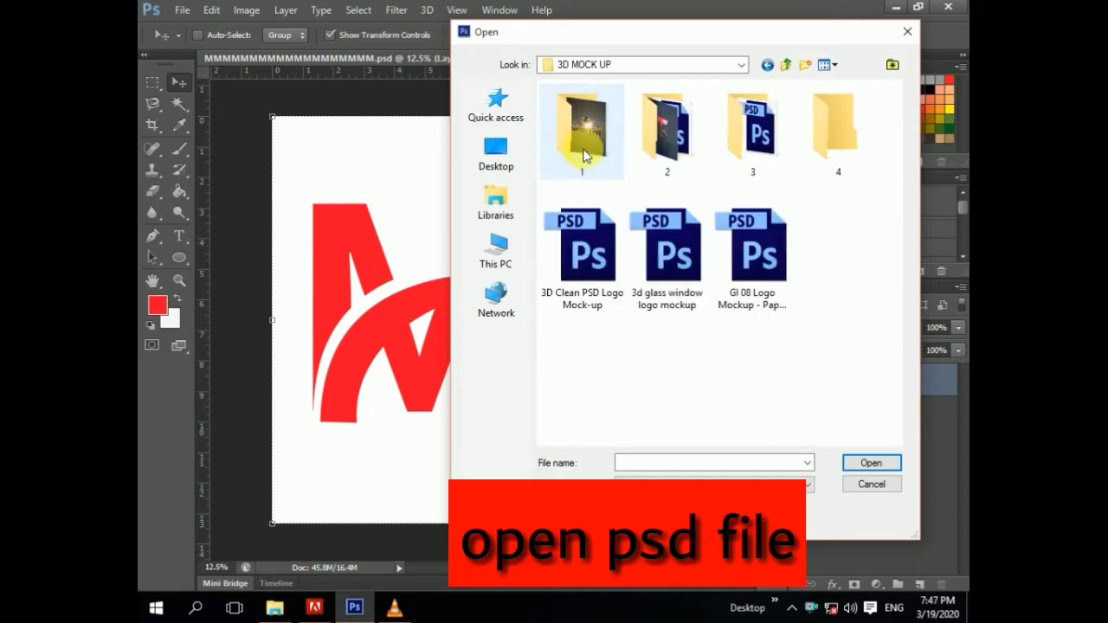
pyautogui.doubleClick(653, 134)
pyautogui.click(645, 130)
pyautogui.click(610, 121)
pyautogui.doubleClick(610, 121)
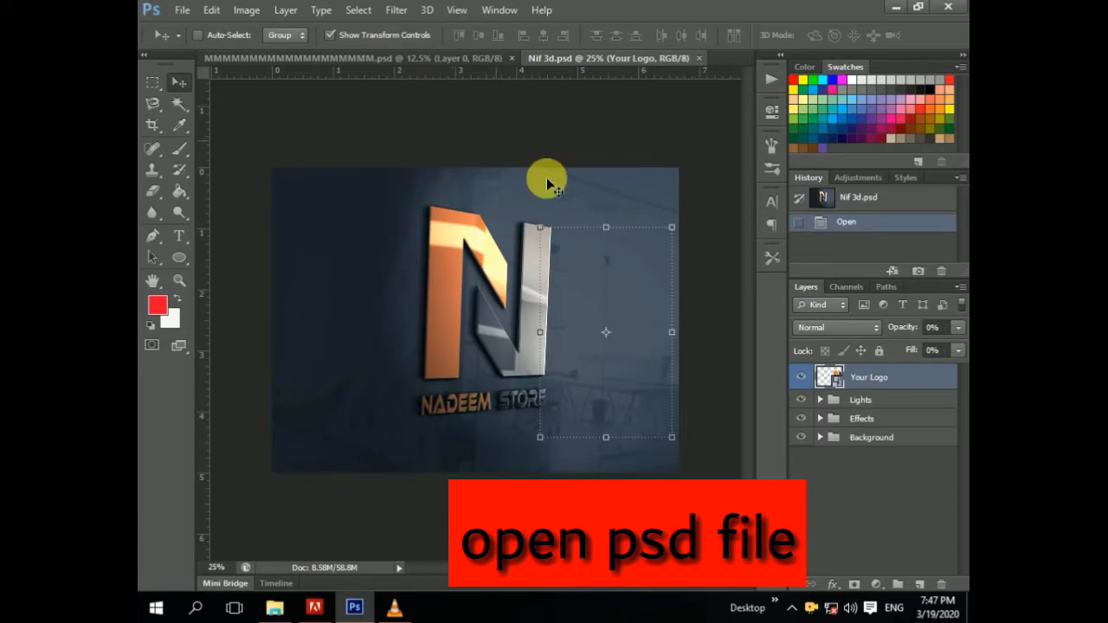
# Step: Open the Your Logo smart object's contents for editing
pyautogui.click(800, 377)
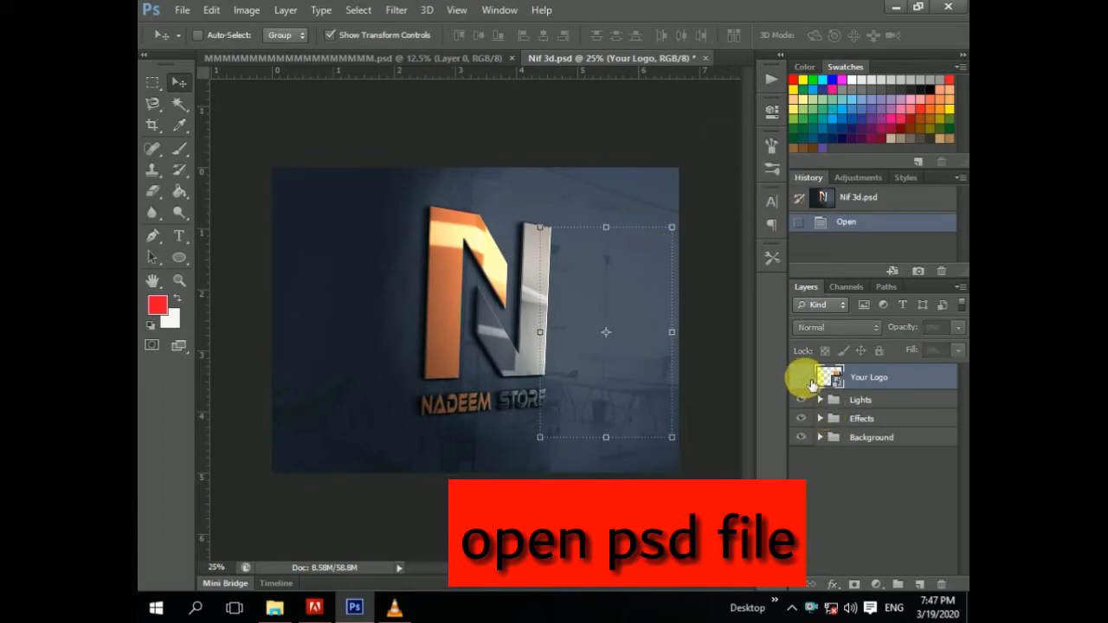
pyautogui.click(800, 377)
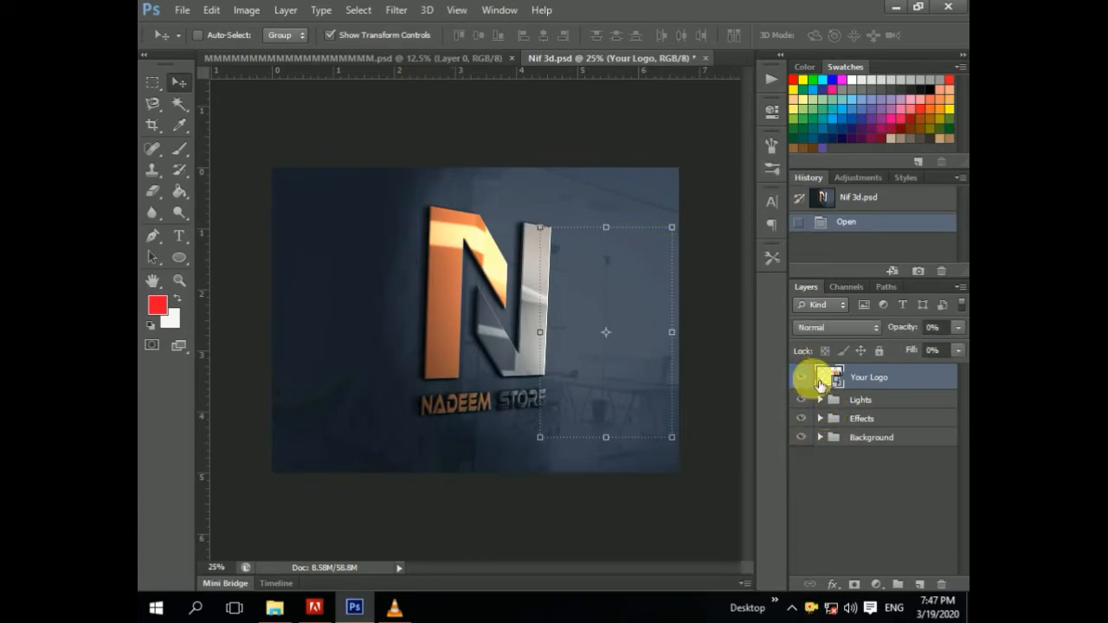
pyautogui.doubleClick(834, 378)
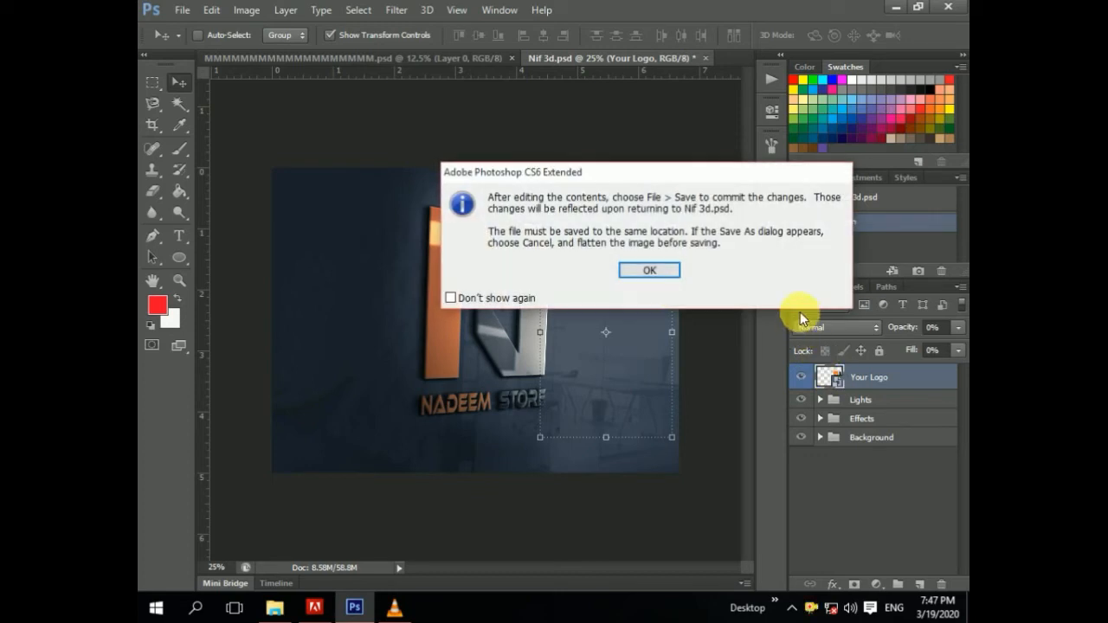
pyautogui.click(645, 272)
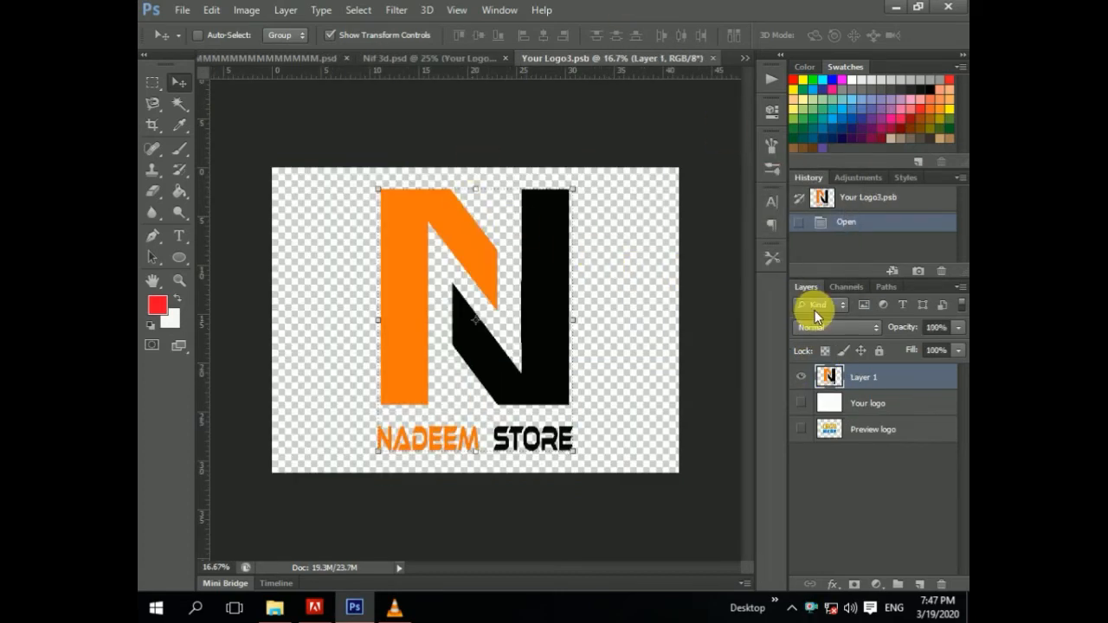
# Step: Hide the N logo layer inside the smart object
pyautogui.click(801, 377)
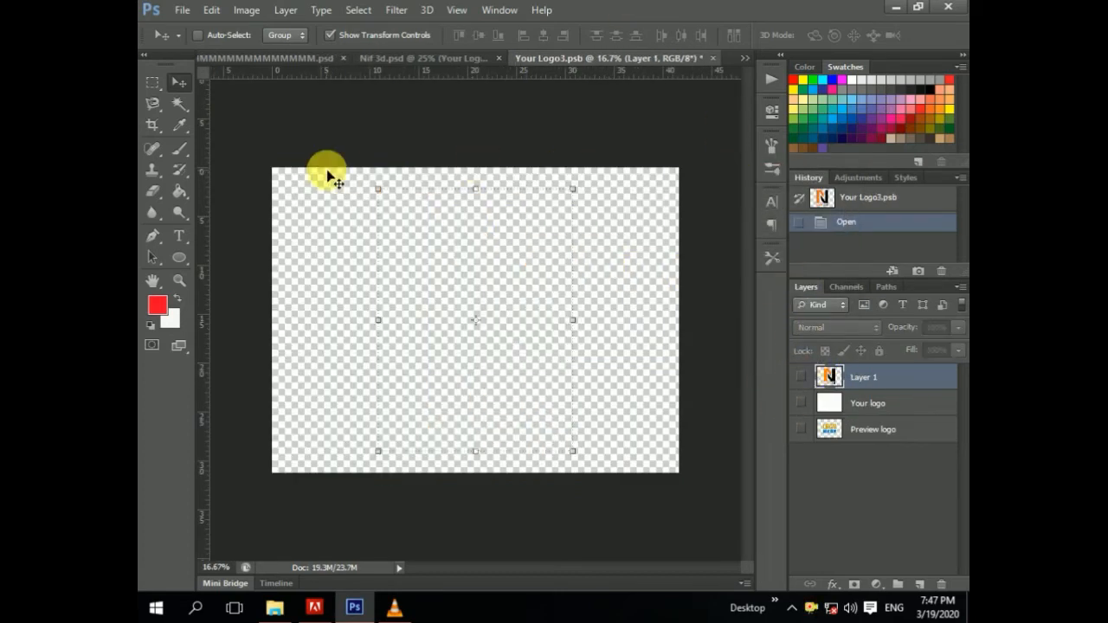
pyautogui.click(181, 12)
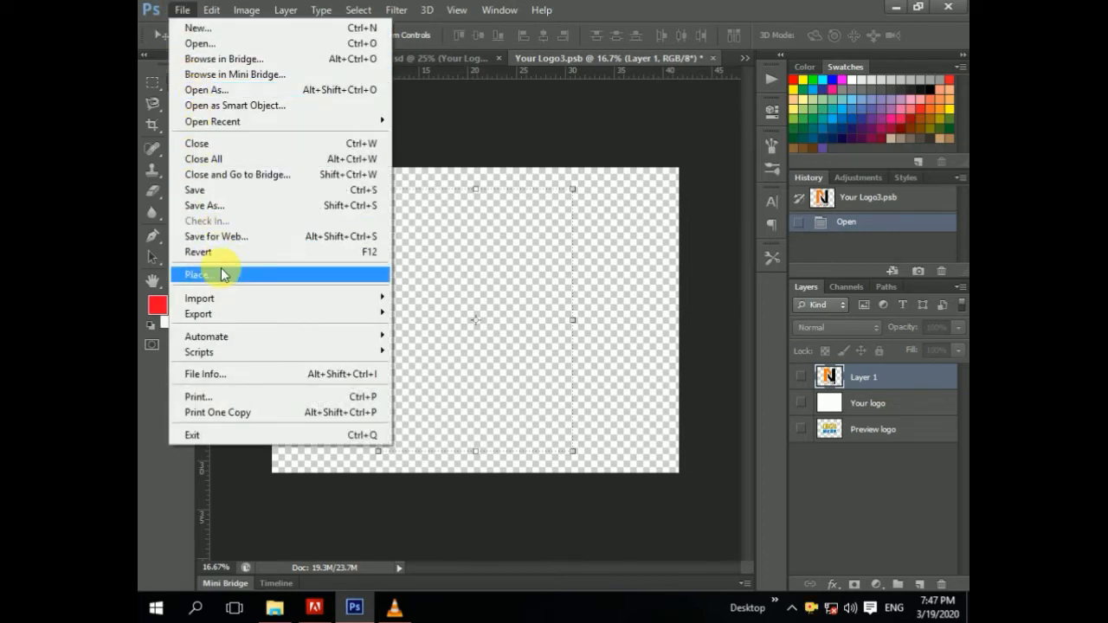
pyautogui.click(503, 81)
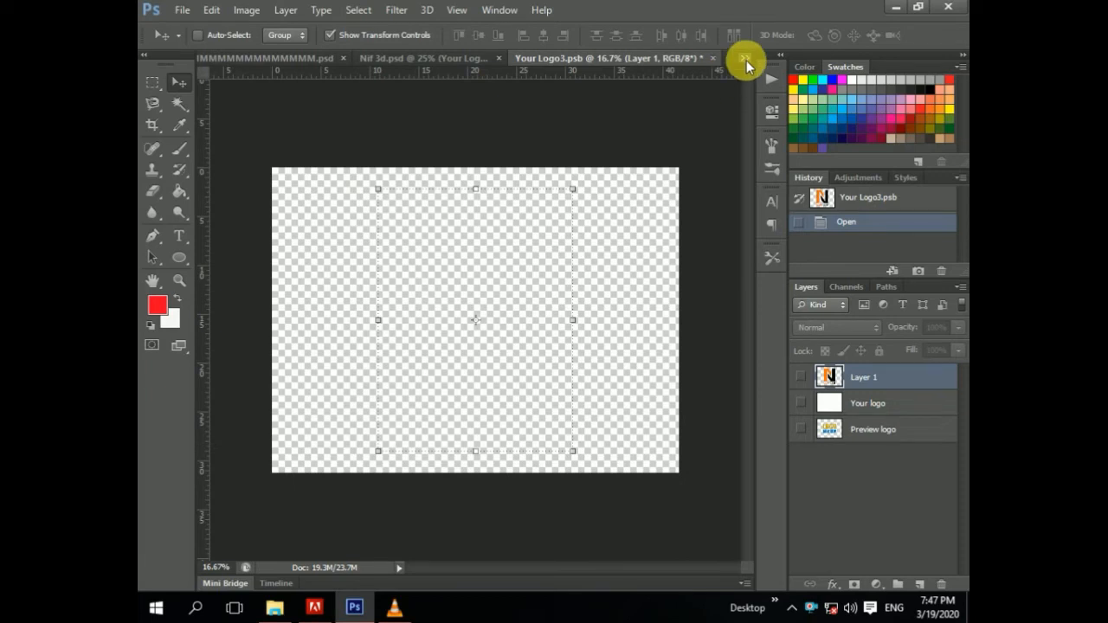
# Step: Switch between the open documents and close the saved M logo document
pyautogui.click(445, 57)
pyautogui.click(344, 58)
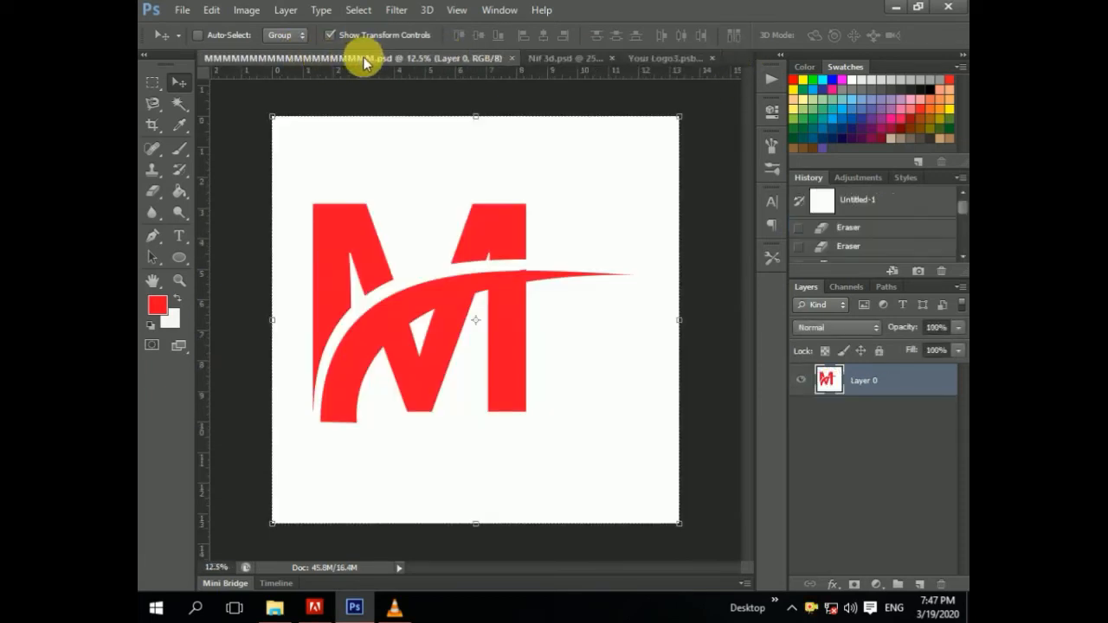
pyautogui.click(508, 58)
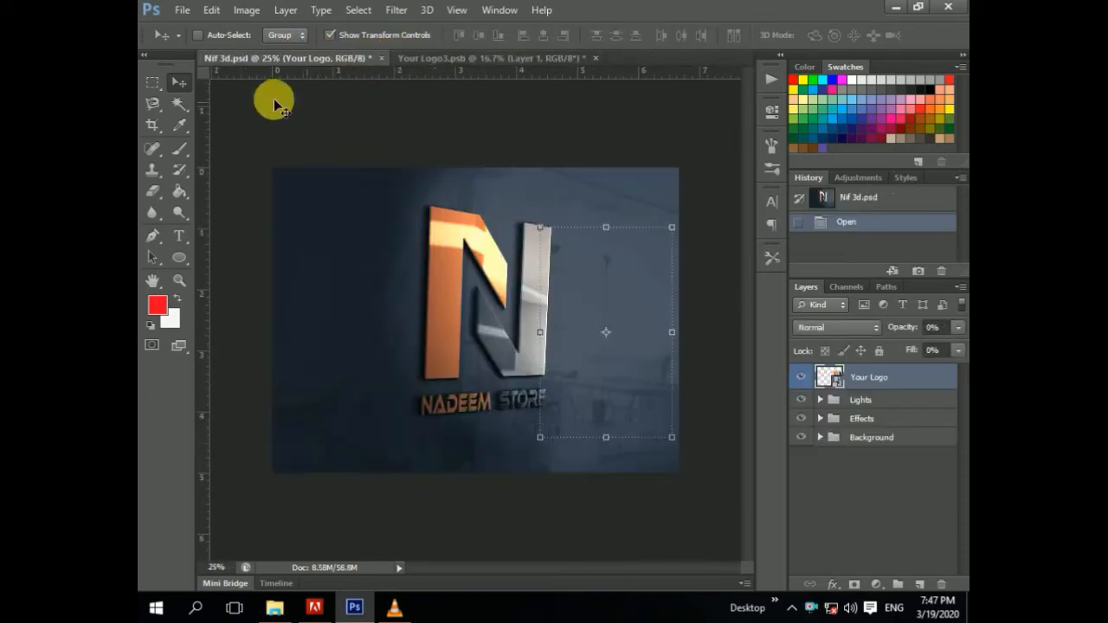
# Step: Open the Your Logo3.jpg image of the outlined M logo
pyautogui.click(184, 10)
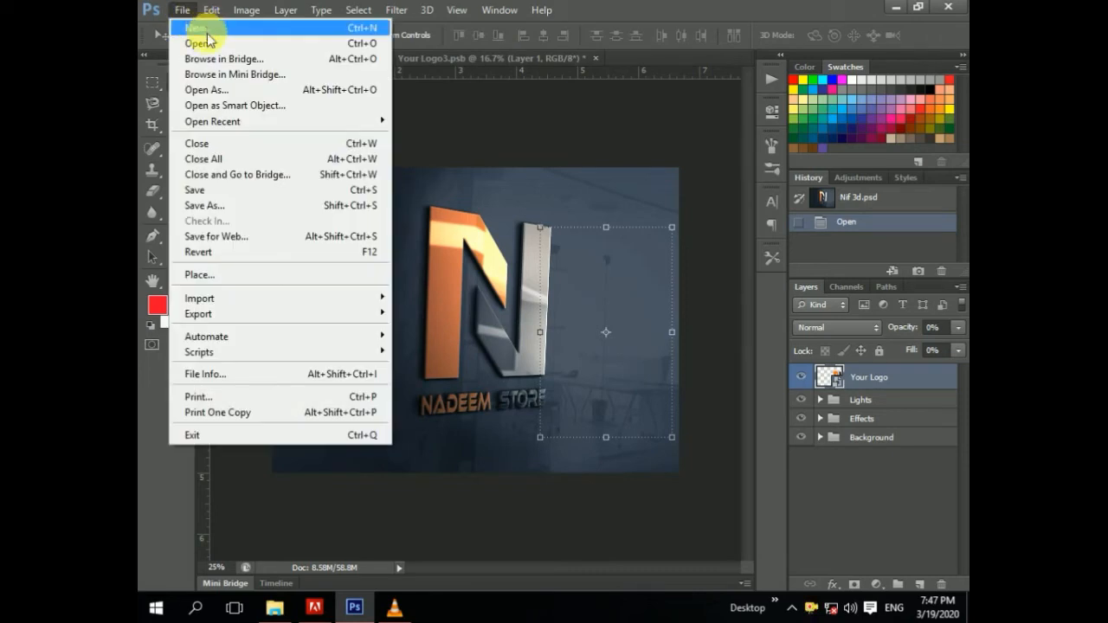
pyautogui.click(208, 41)
pyautogui.doubleClick(663, 242)
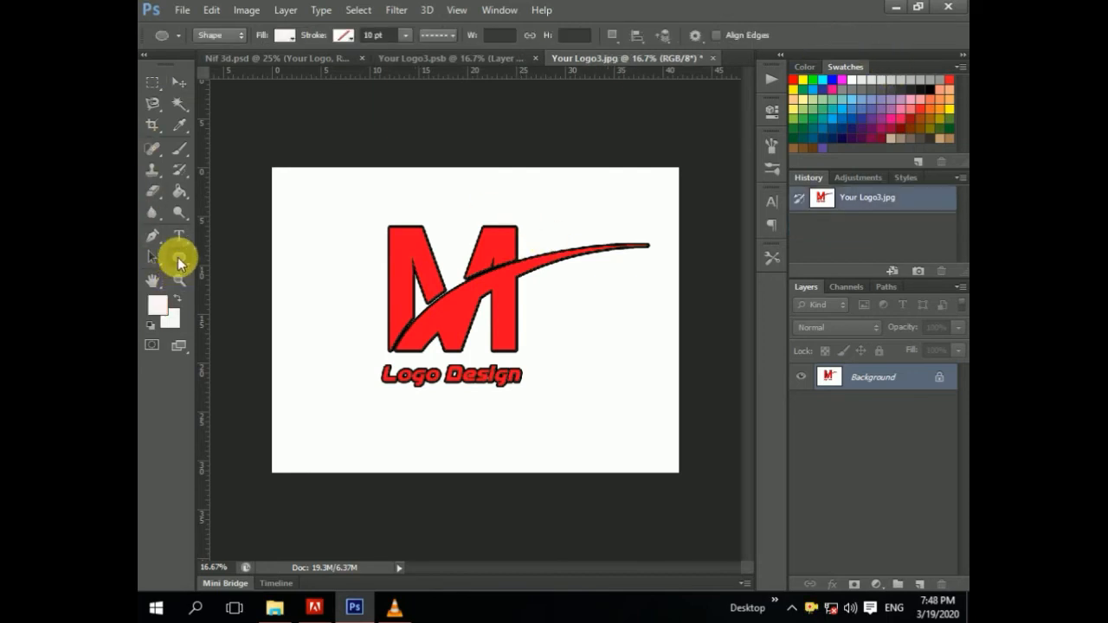
# Step: Select the Custom Shape tool, browse the shape picker, and dismiss the Create Custom Shape dialog
pyautogui.rightClick(179, 263)
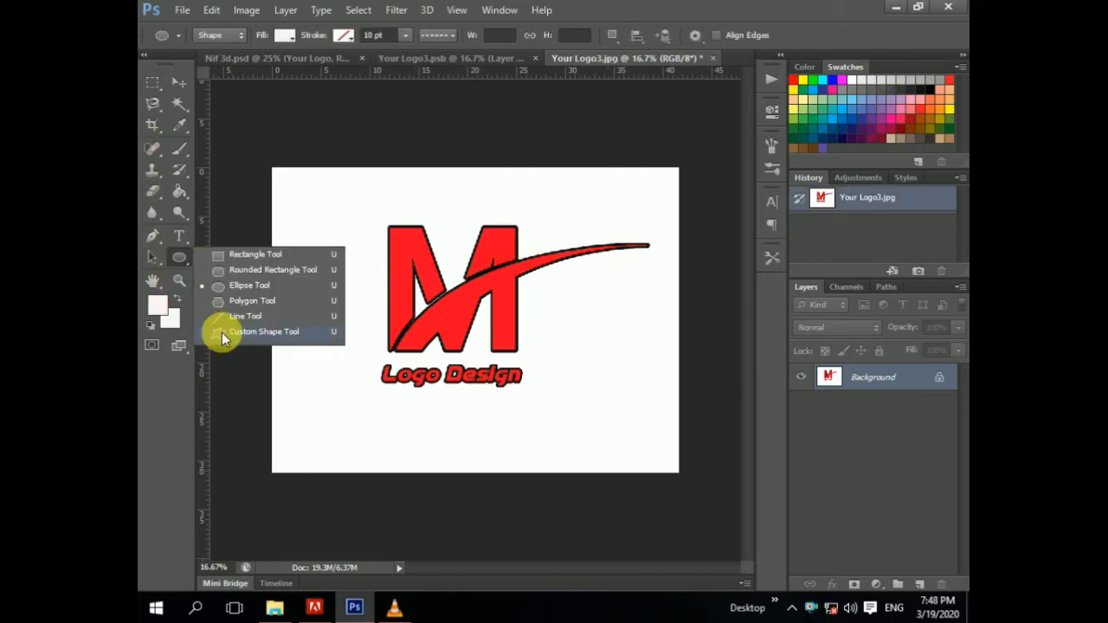
pyautogui.click(223, 333)
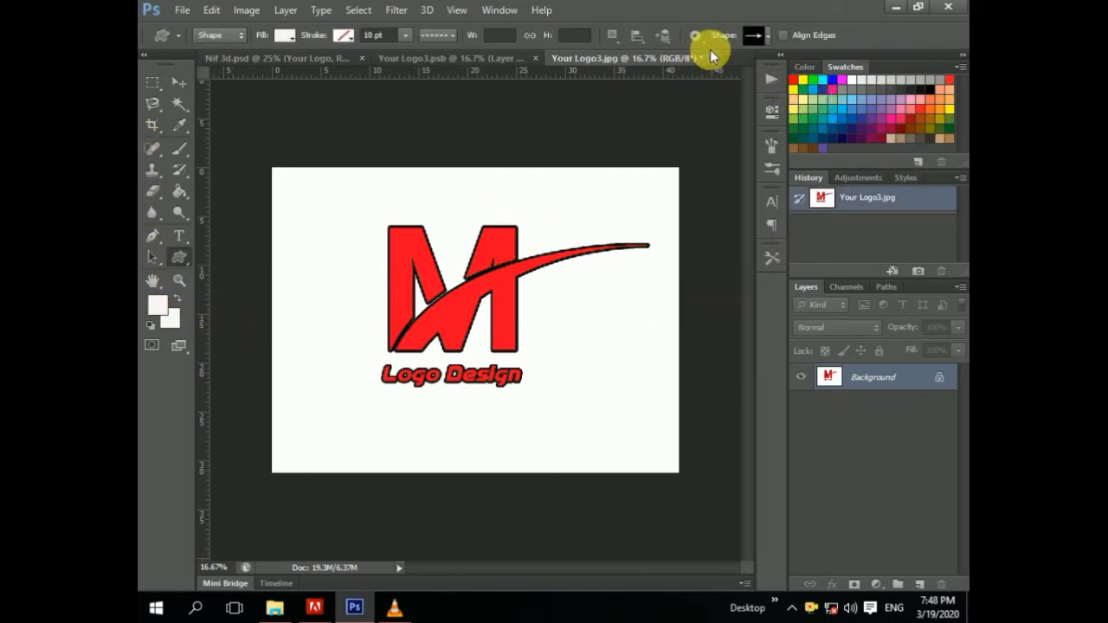
pyautogui.click(761, 38)
pyautogui.scroll(-10, 735, 131)
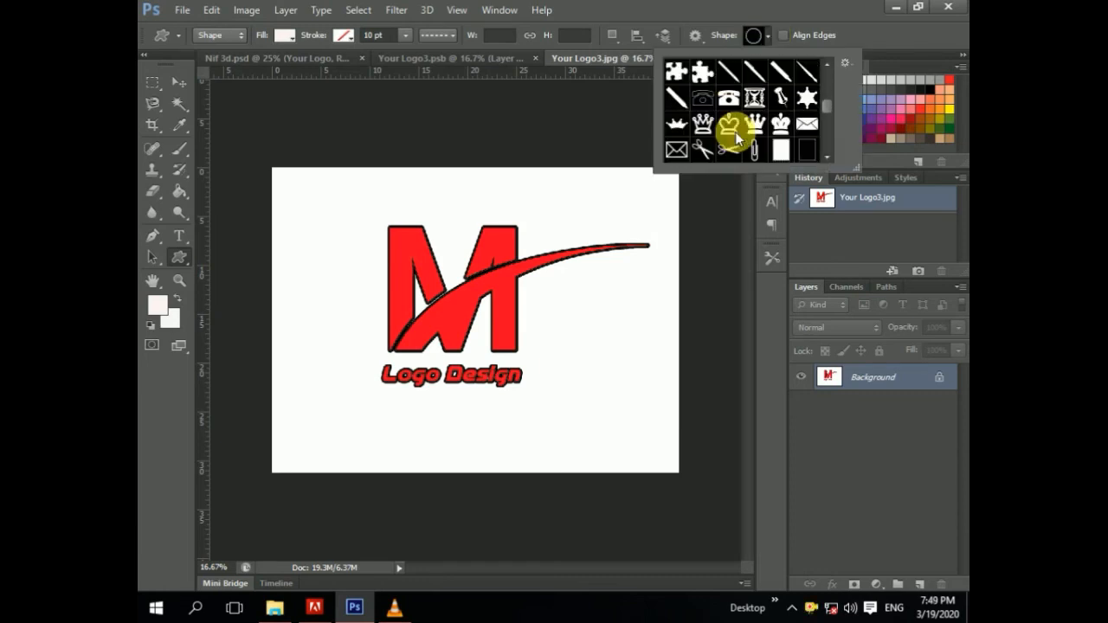
pyautogui.scroll(-8, 735, 131)
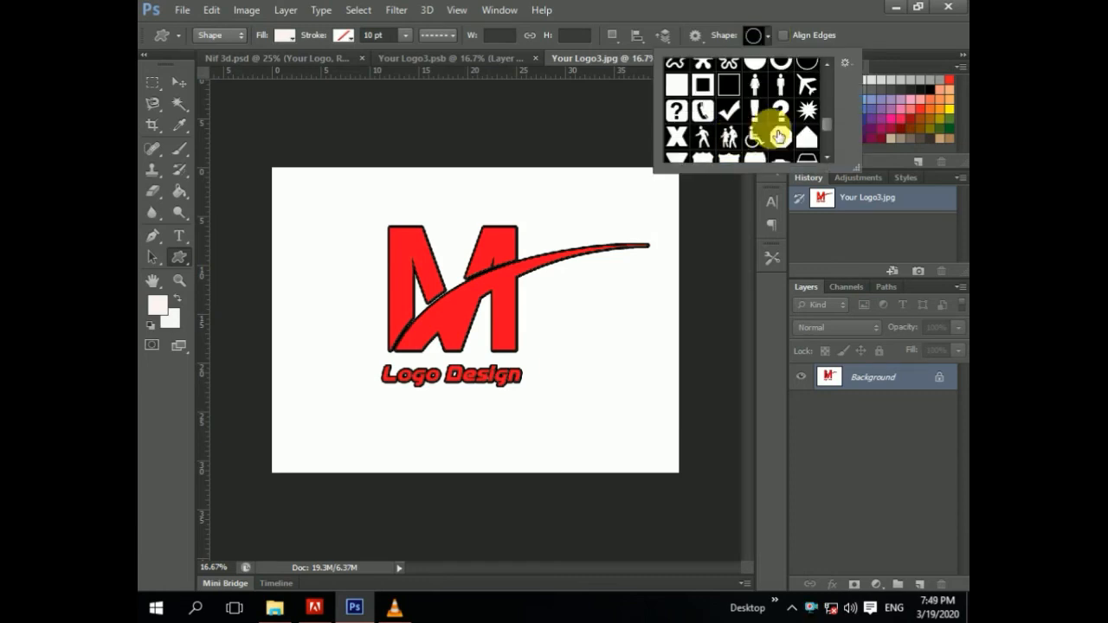
pyautogui.scroll(1, 804, 99)
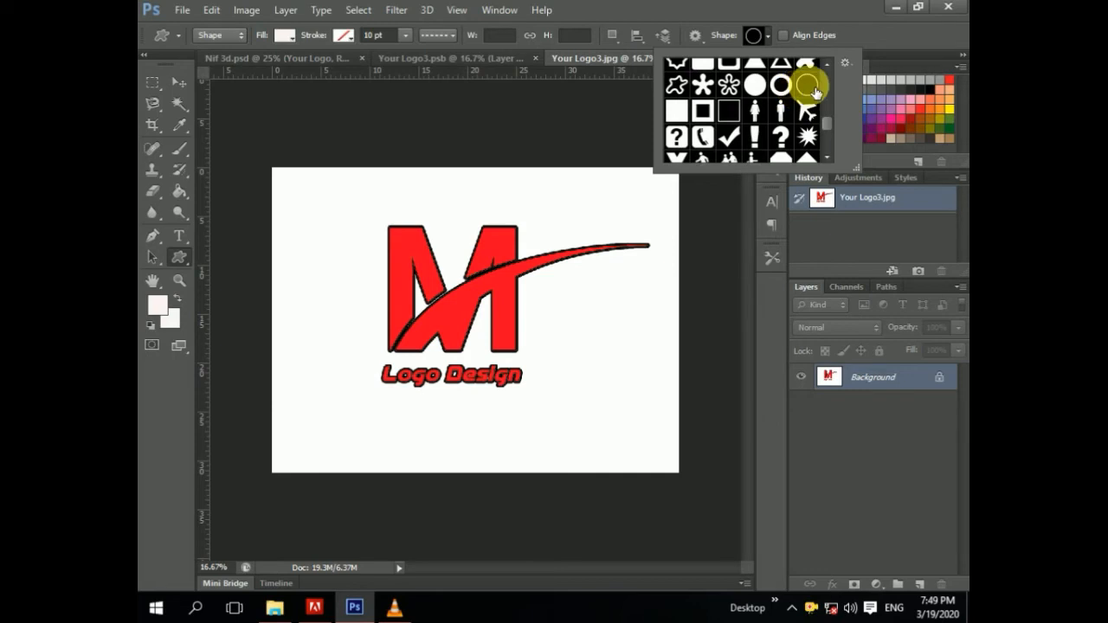
pyautogui.click(618, 183)
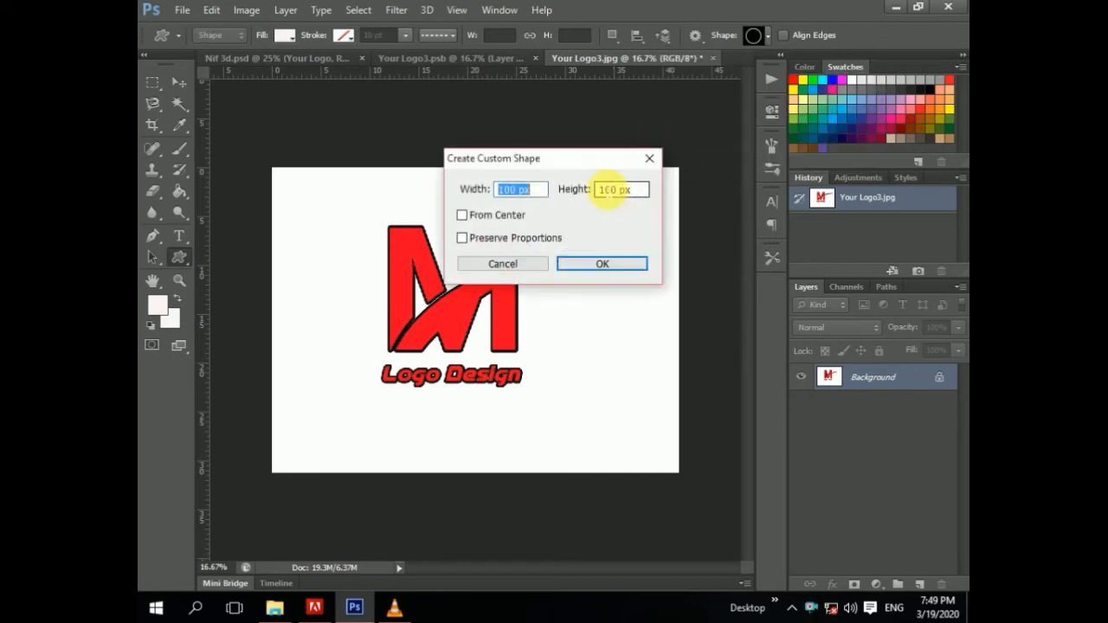
pyautogui.click(649, 157)
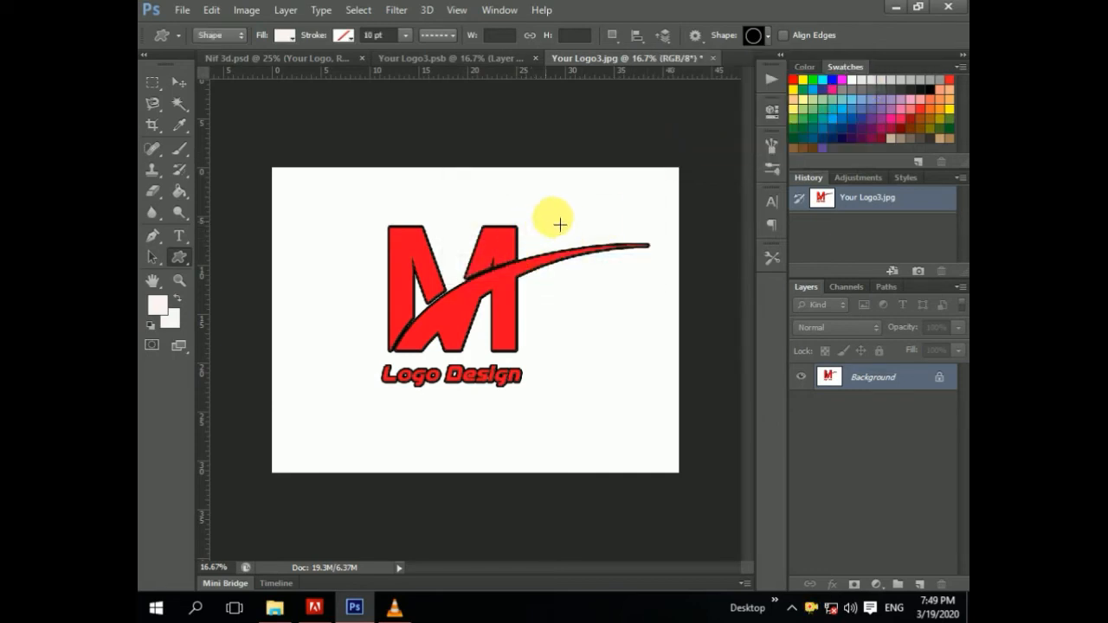
# Step: Draw a circular ring shape around the M logo and nudge it slightly upward
pyautogui.moveTo(554, 228); pyautogui.dragTo(355, 424)
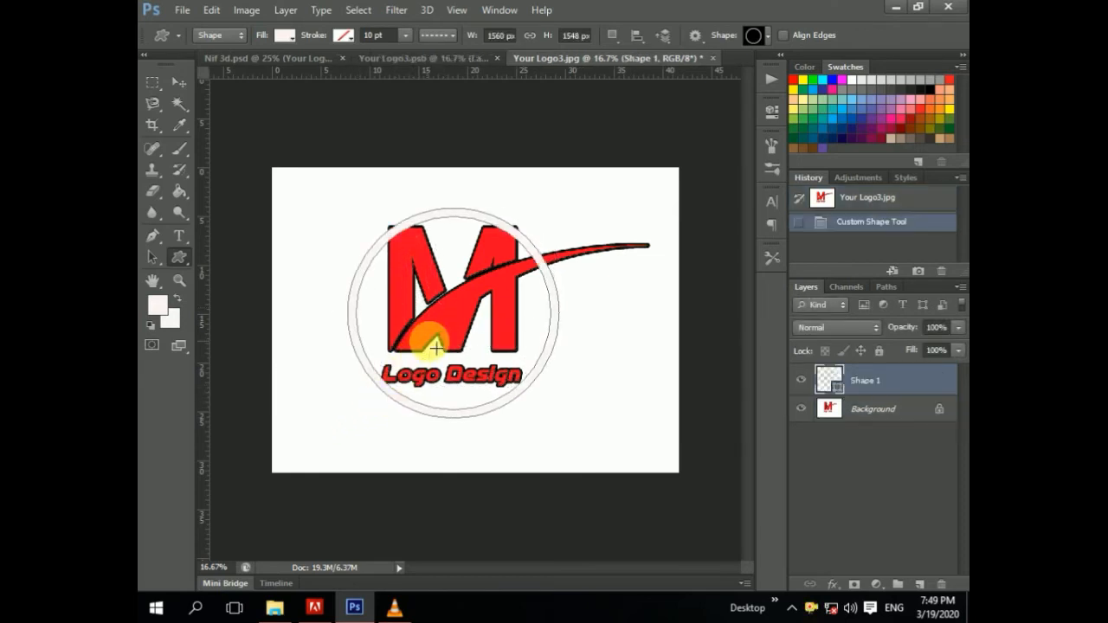
pyautogui.click(178, 81)
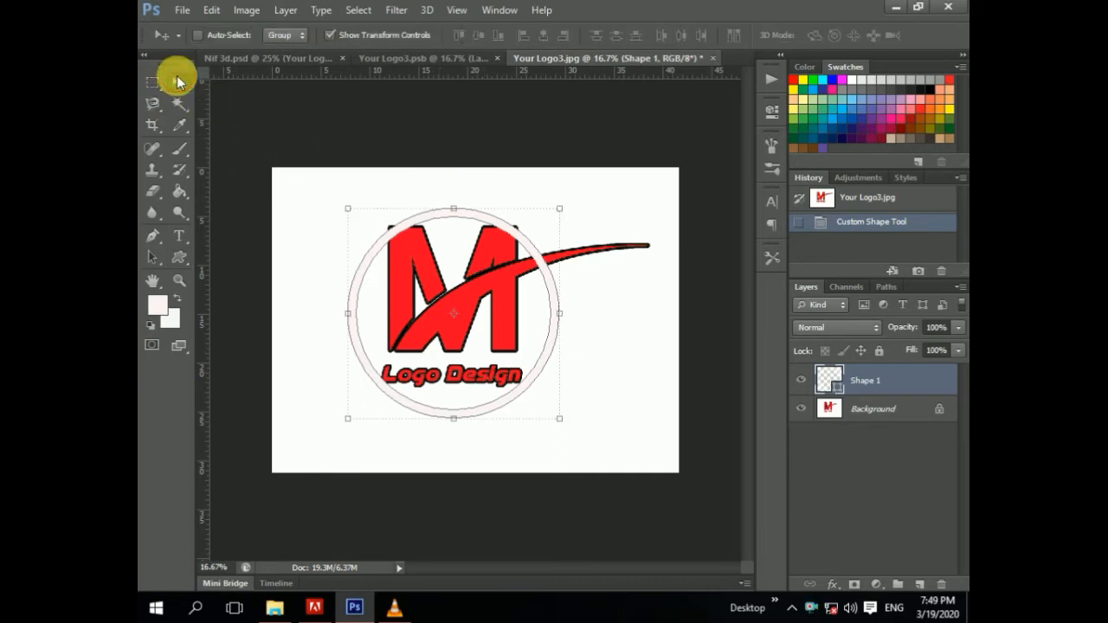
pyautogui.moveTo(405, 222); pyautogui.dragTo(404, 215)
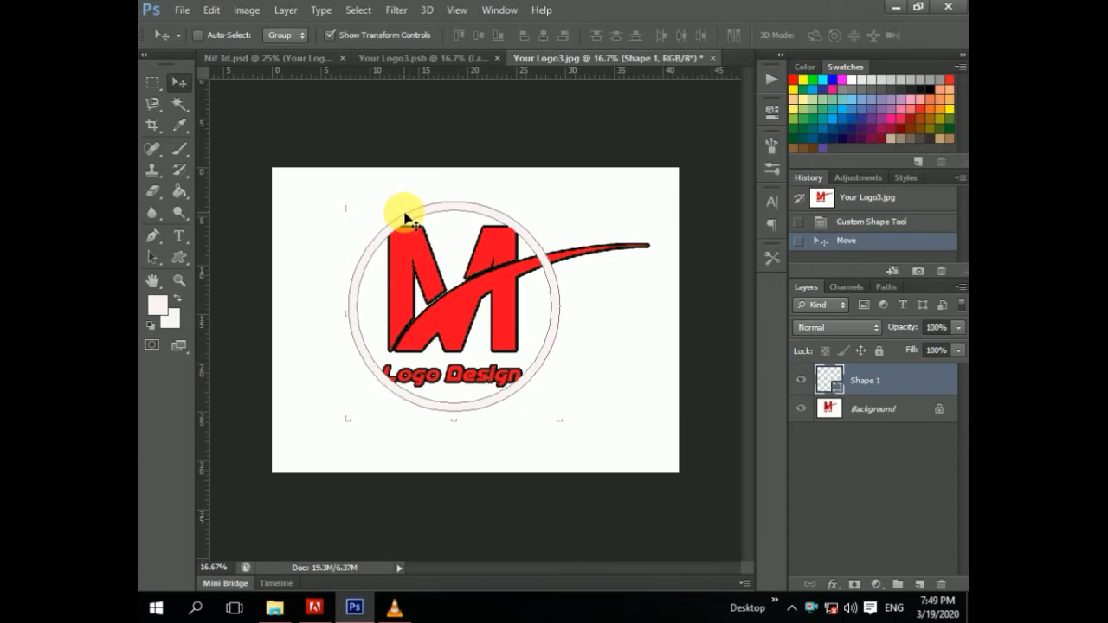
# Step: Free-transform the ring, scaling it to about 115% and centring it around the M logo and text
pyautogui.hotkey('ctrl', 't')
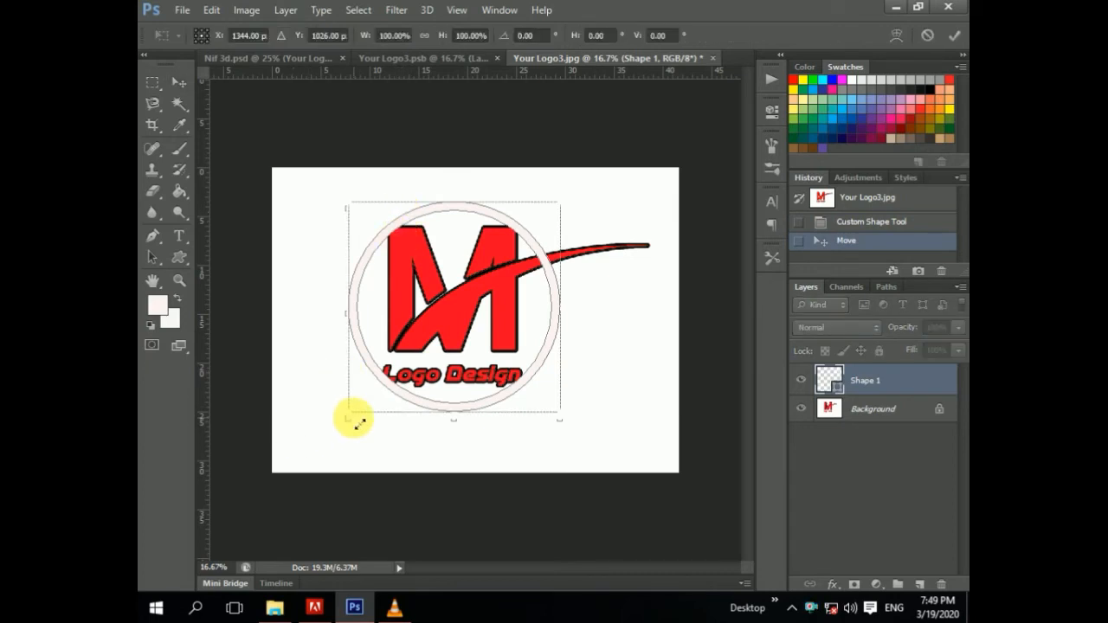
pyautogui.moveTo(356, 422); pyautogui.dragTo(341, 437)
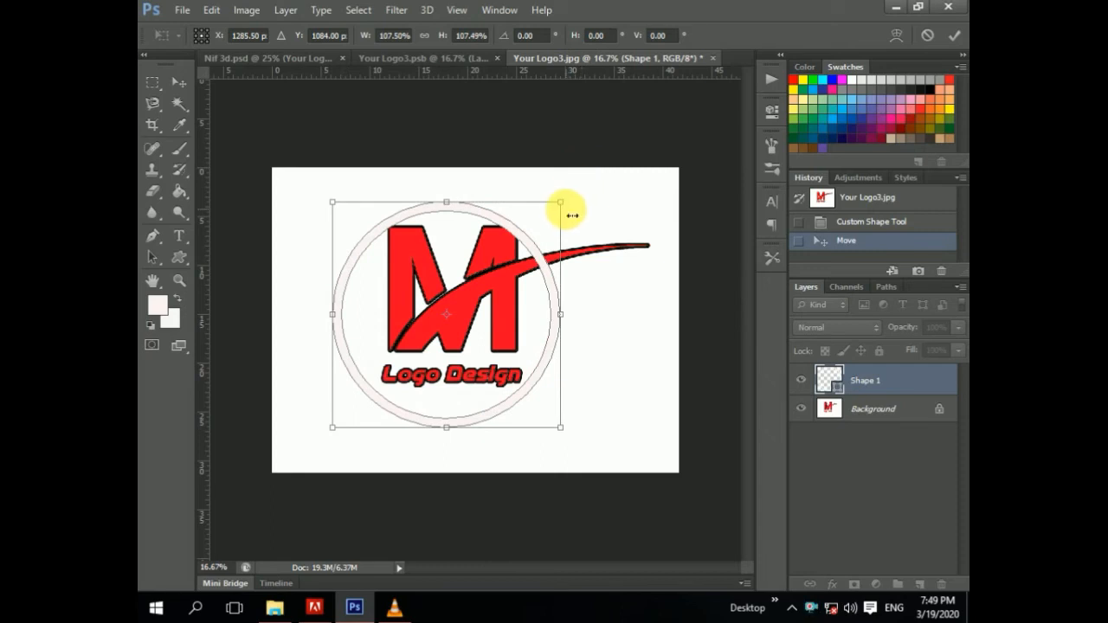
pyautogui.moveTo(568, 210); pyautogui.dragTo(583, 189)
pyautogui.moveTo(439, 242); pyautogui.dragTo(448, 269)
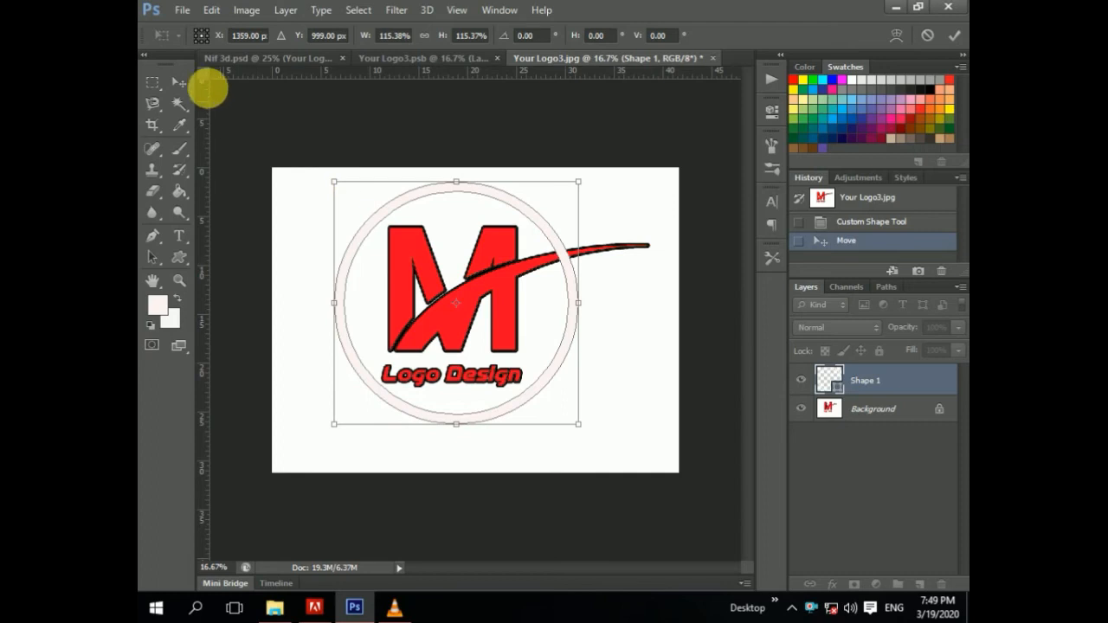
pyautogui.click(178, 82)
pyautogui.click(507, 237)
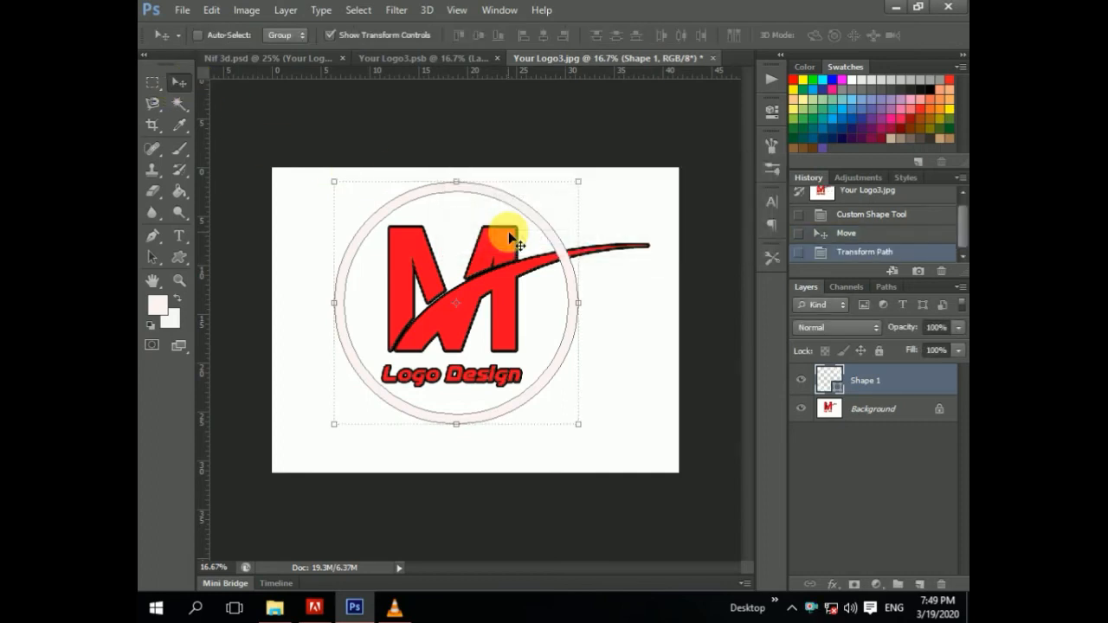
# Step: Rasterize the ring and fill it with the logo's red, sampled as f60c27, using the Paint Bucket
pyautogui.scroll(3, 508, 231)
pyautogui.moveTo(576, 567); pyautogui.dragTo(597, 571)
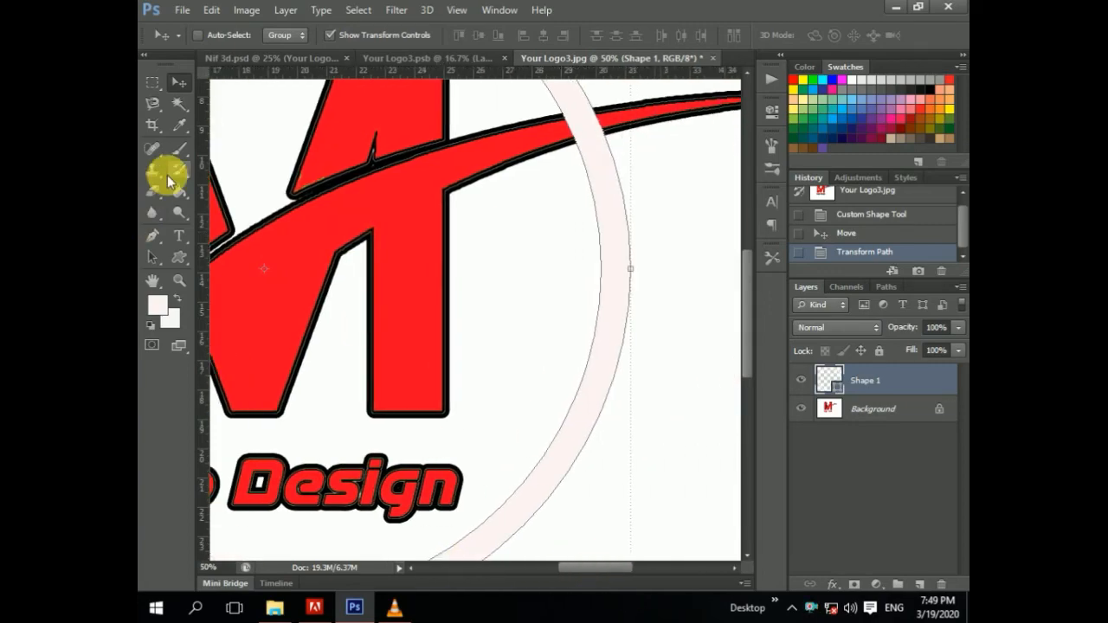
pyautogui.click(178, 190)
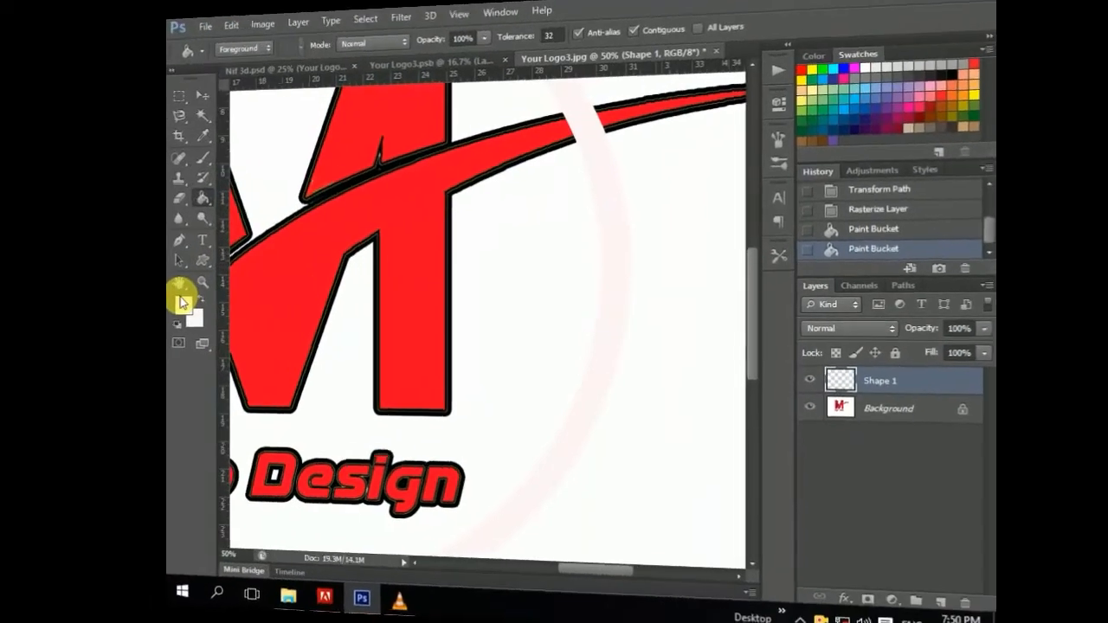
pyautogui.click(306, 306)
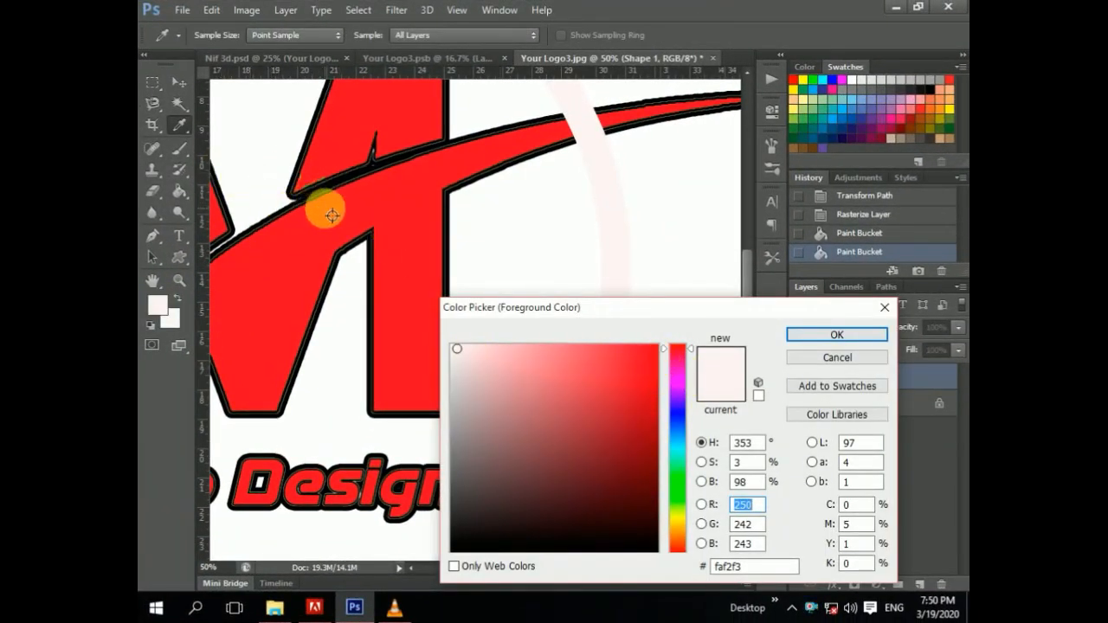
pyautogui.click(388, 192)
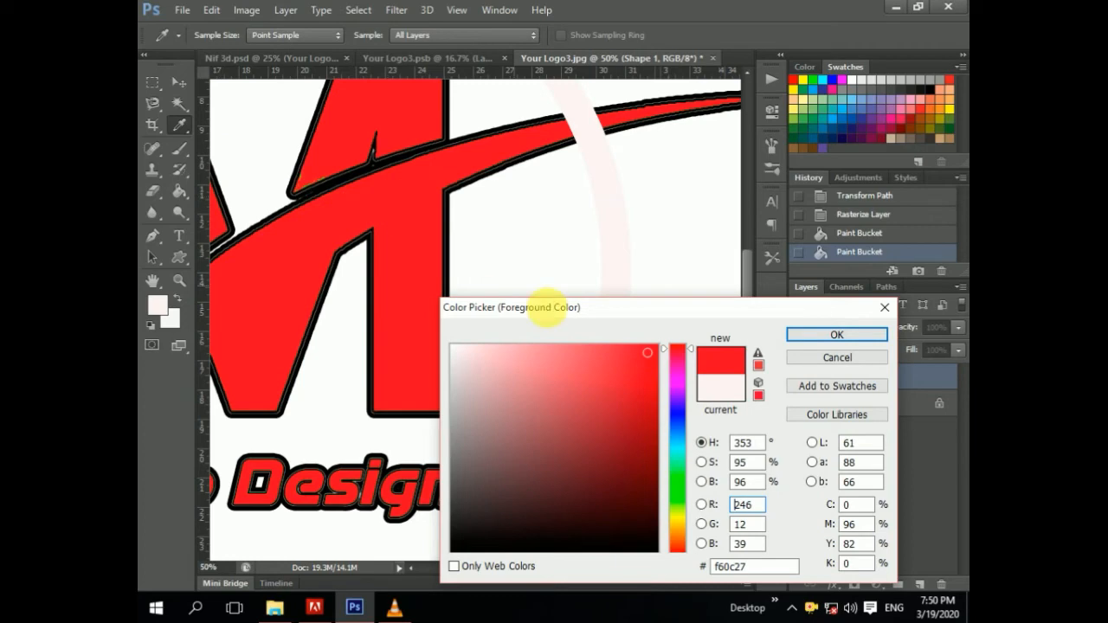
pyautogui.click(806, 333)
pyautogui.click(632, 300)
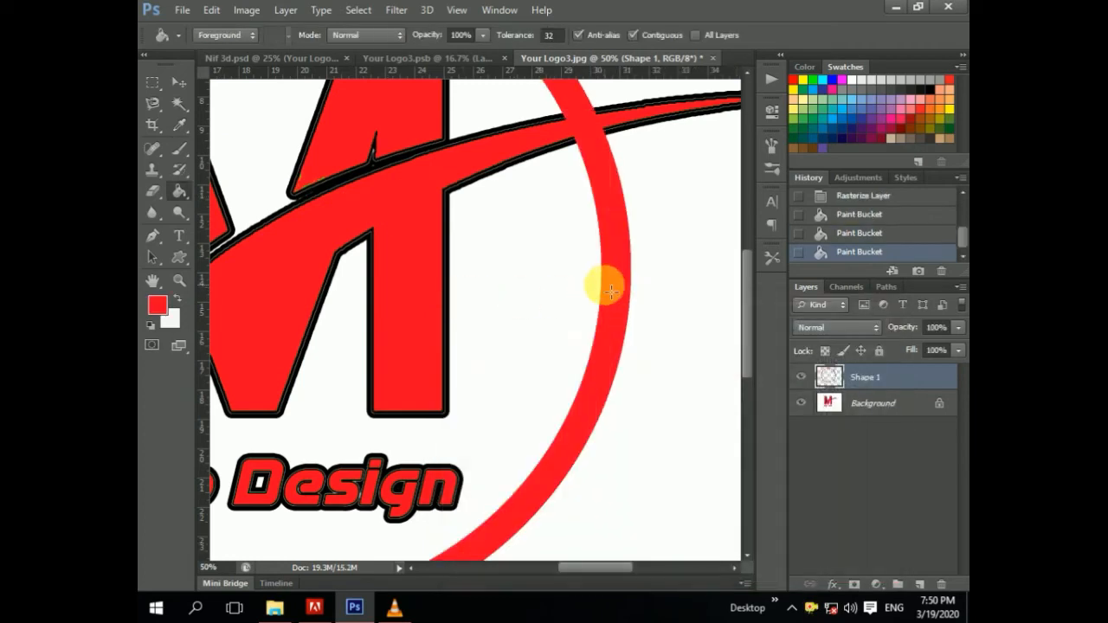
# Step: Erase the part of the ring where the swoosh crosses it with a 39 px hard eraser brush
pyautogui.click(180, 123)
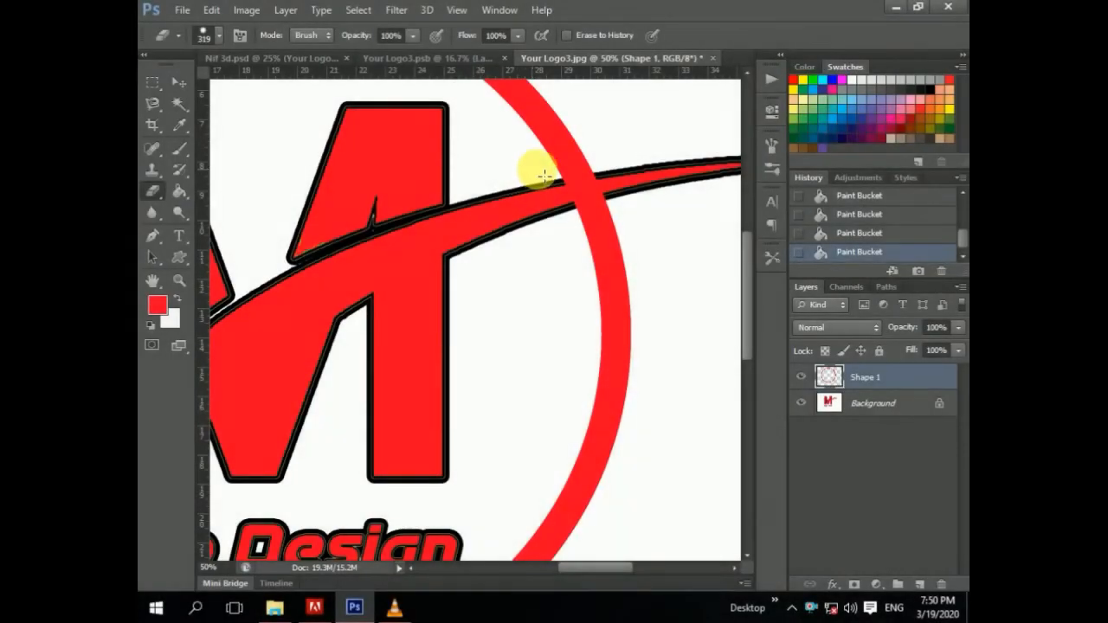
pyautogui.rightClick(534, 168)
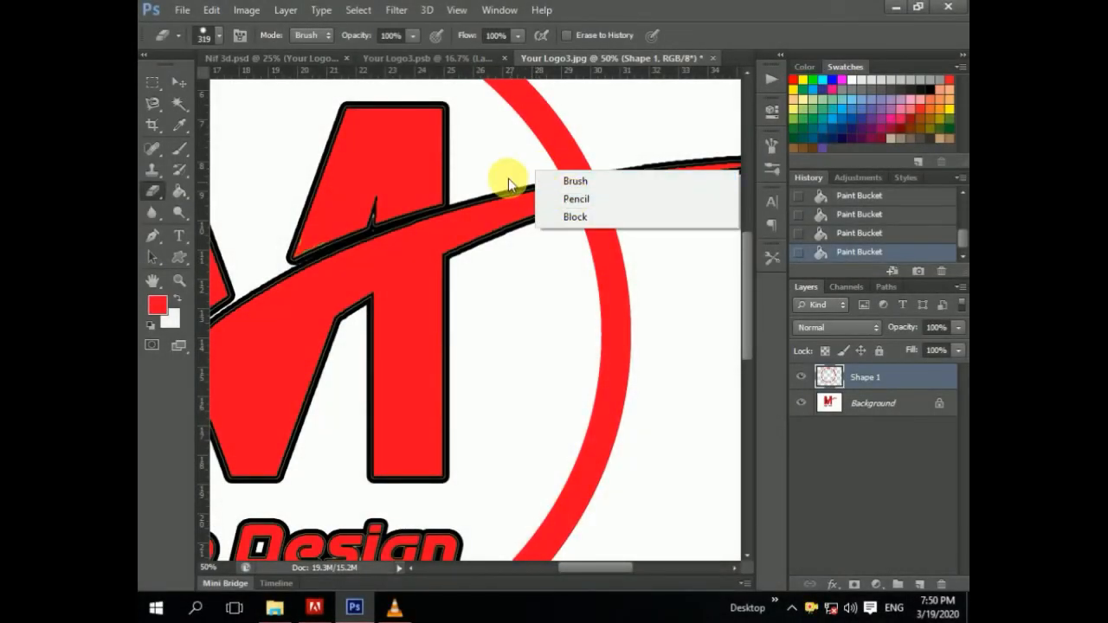
pyautogui.rightClick(523, 164)
pyautogui.click(572, 196)
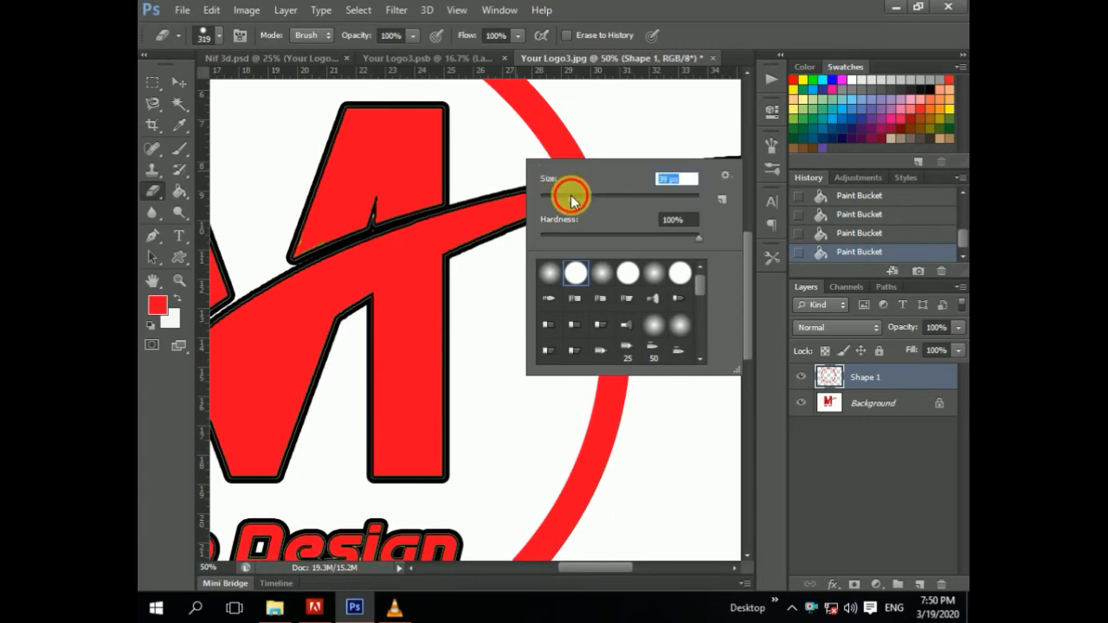
pyautogui.click(516, 164)
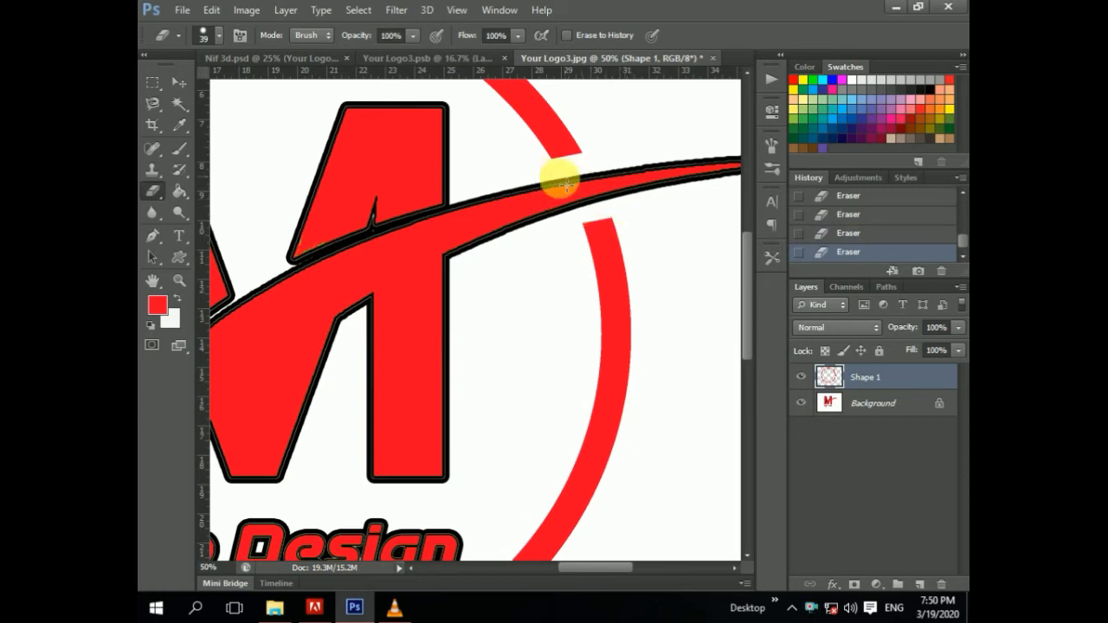
pyautogui.click(179, 84)
pyautogui.hotkey('ctrl', '-')
pyautogui.hotkey('ctrl', '-')
pyautogui.hotkey('ctrl', '-')
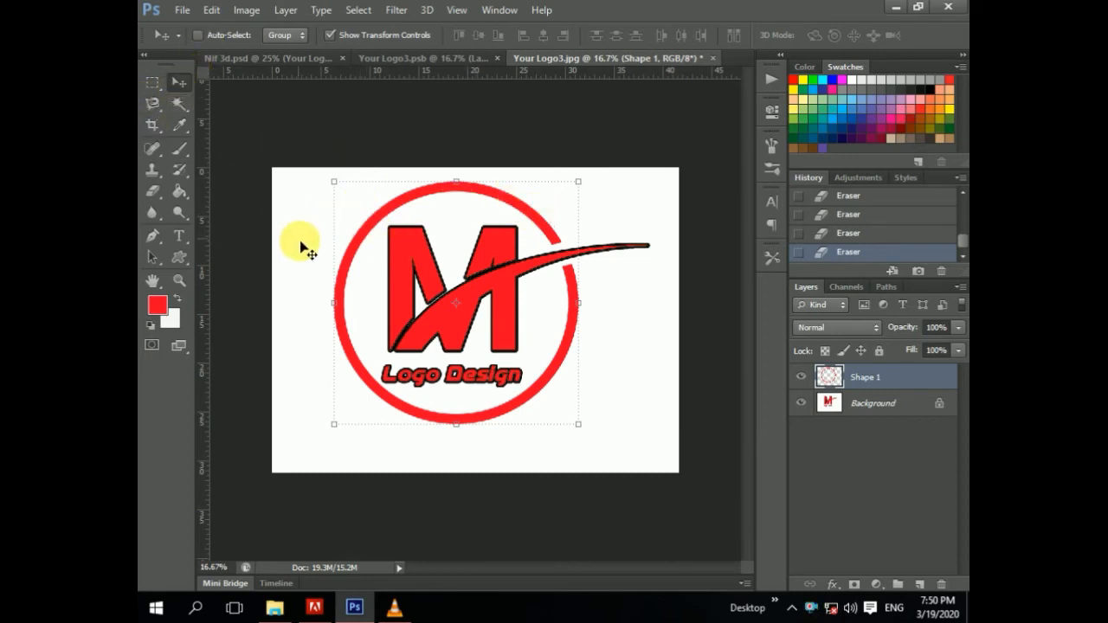
# Step: Save the logo as MMM333333.psd in Photoshop format on the Desktop
pyautogui.click(183, 13)
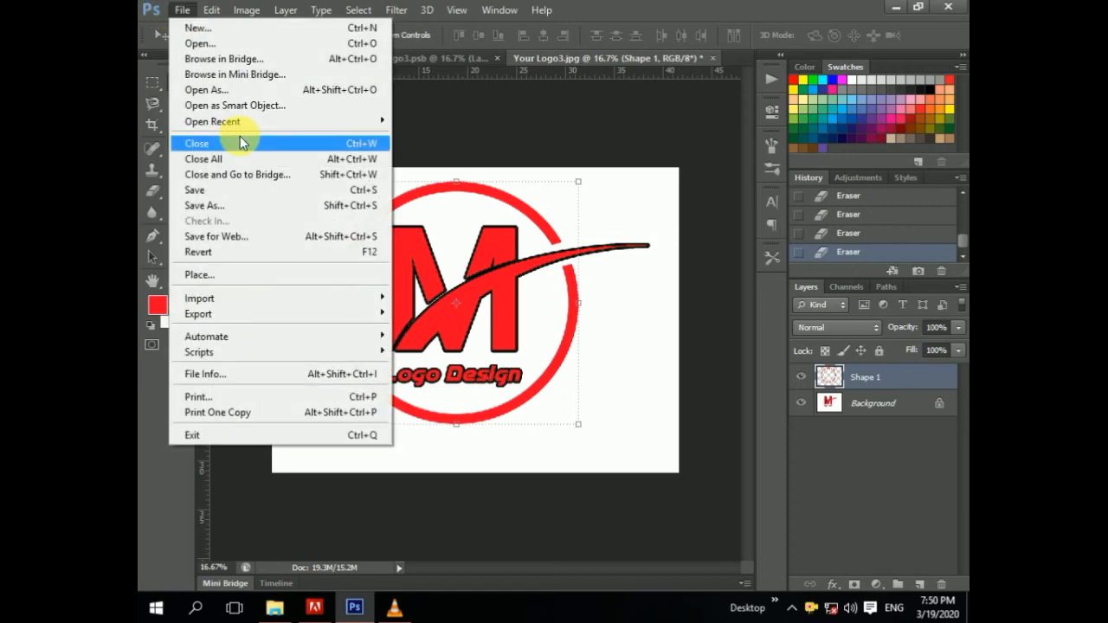
pyautogui.click(224, 206)
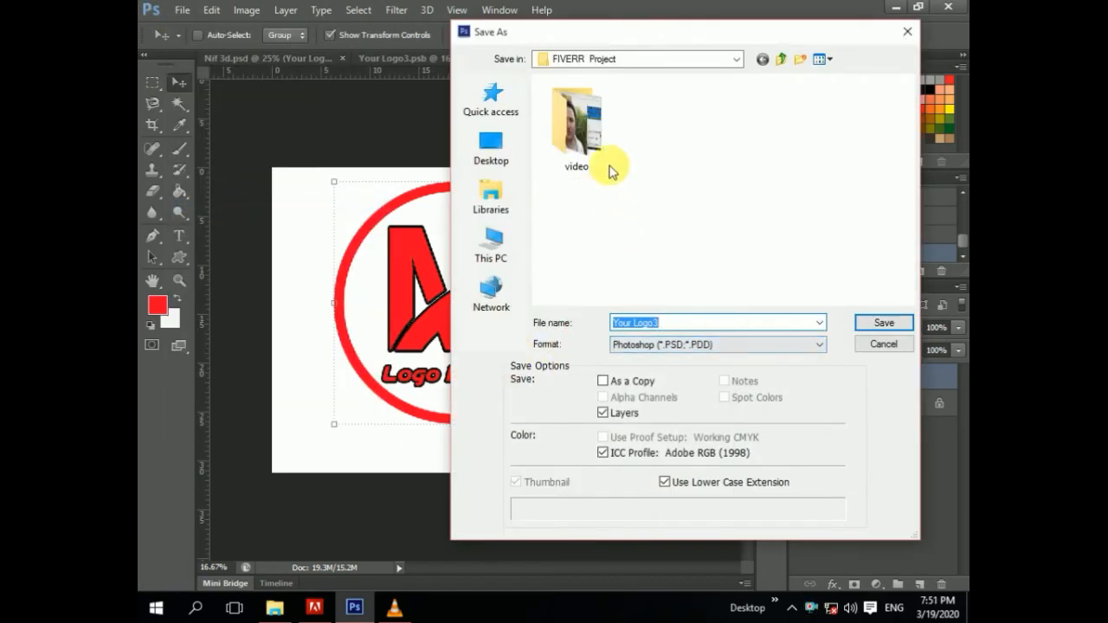
pyautogui.click(491, 147)
pyautogui.moveTo(681, 324); pyautogui.dragTo(639, 326)
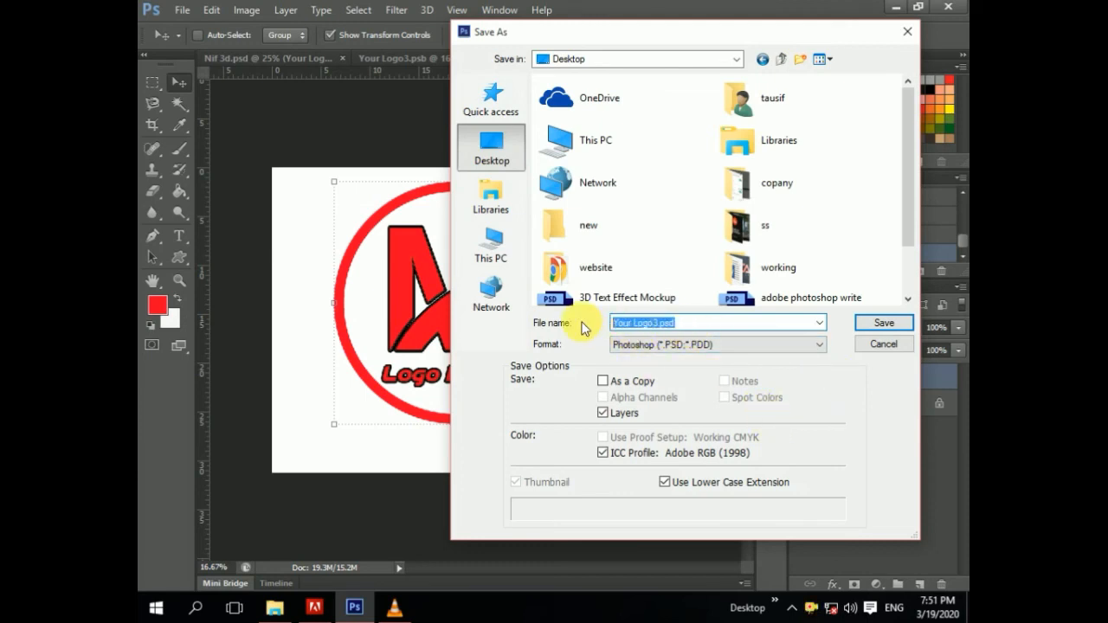
pyautogui.write('MMM')
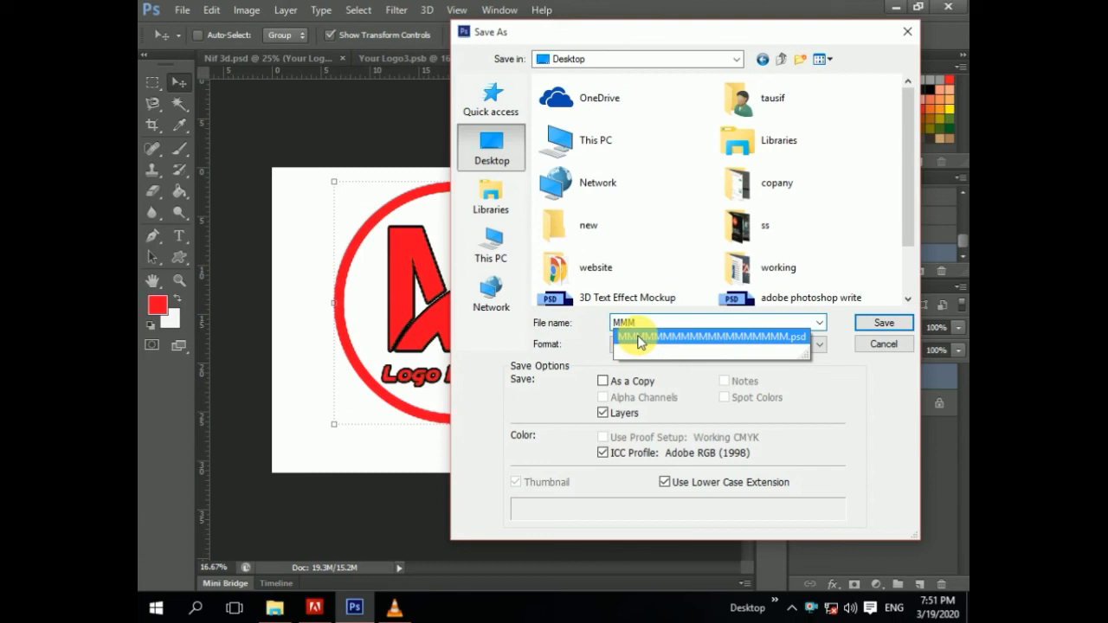
pyautogui.write('333333')
pyautogui.click(881, 322)
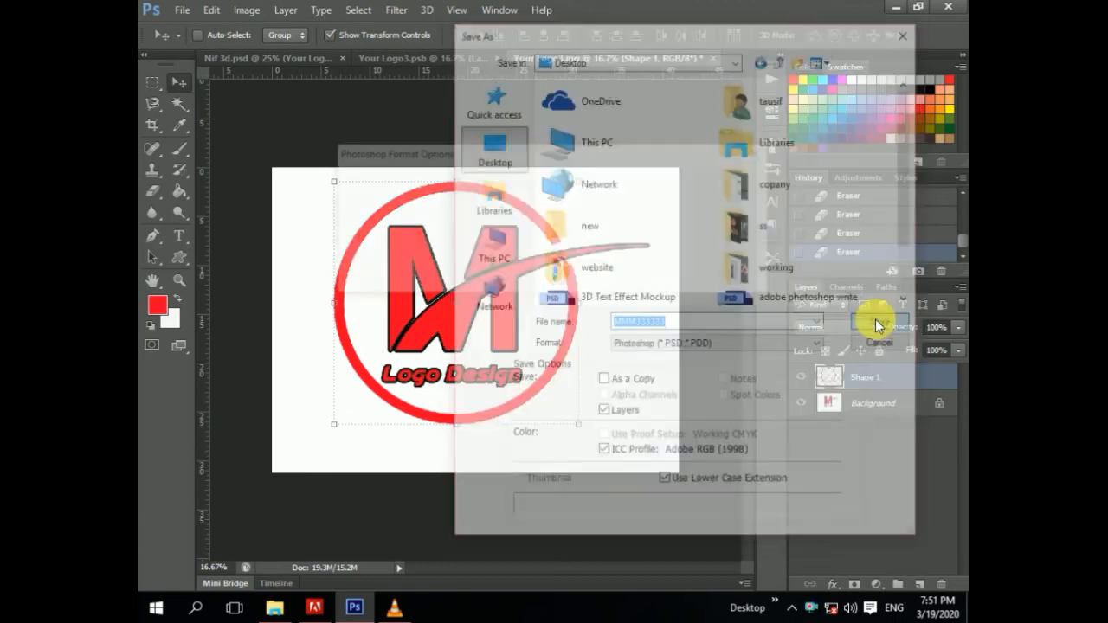
pyautogui.click(734, 181)
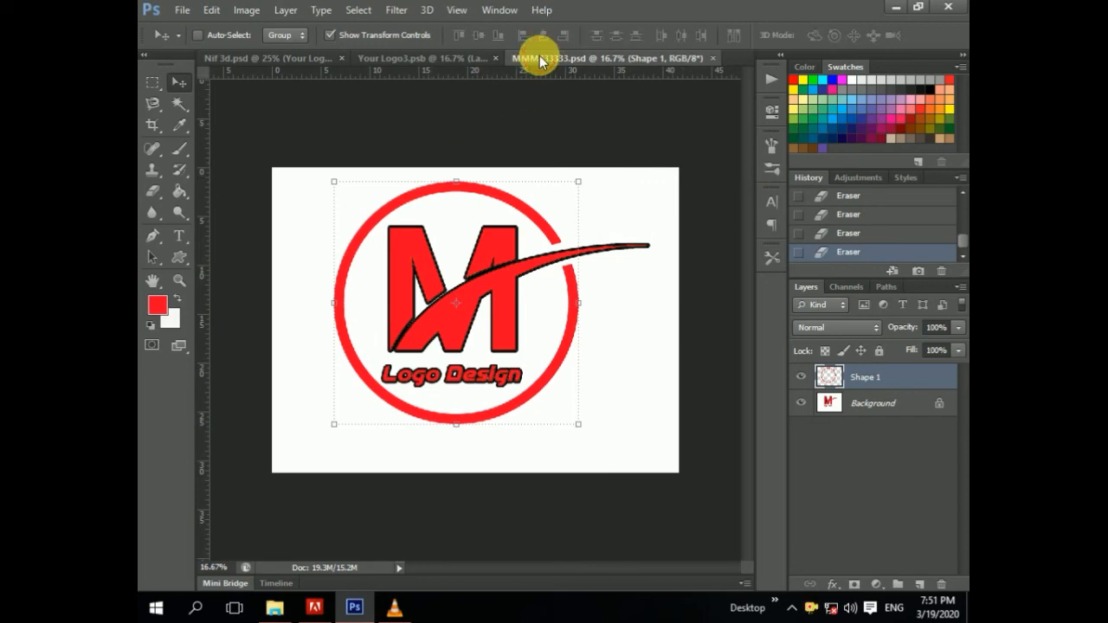
# Step: Copy the ringed M logo layer into the Your Logo3.psb smart object document
pyautogui.click(407, 58)
pyautogui.click(305, 59)
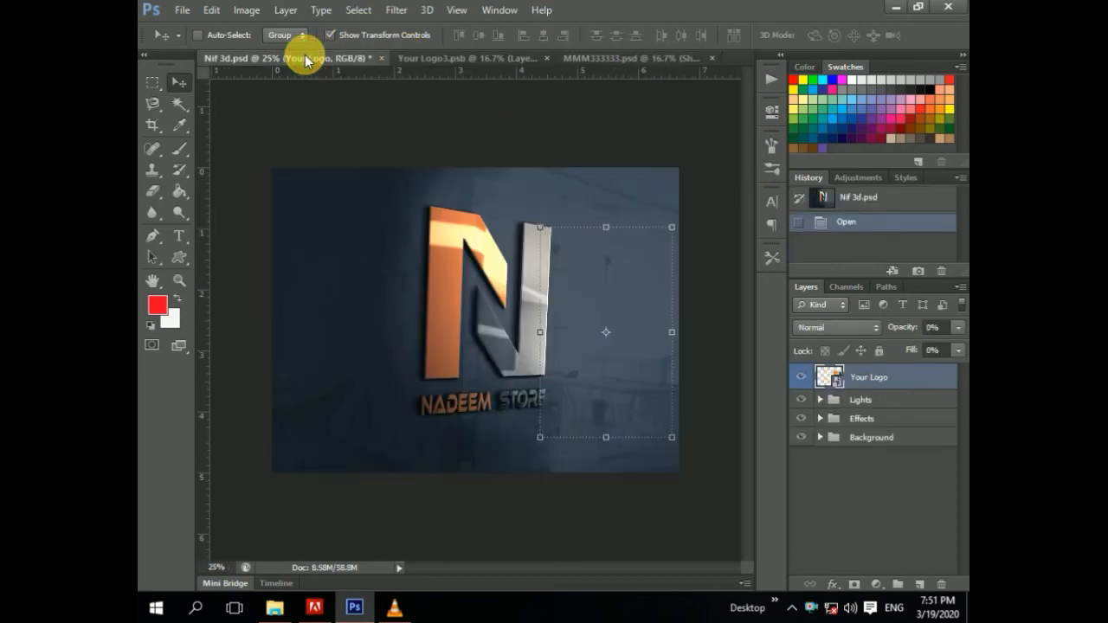
pyautogui.click(456, 59)
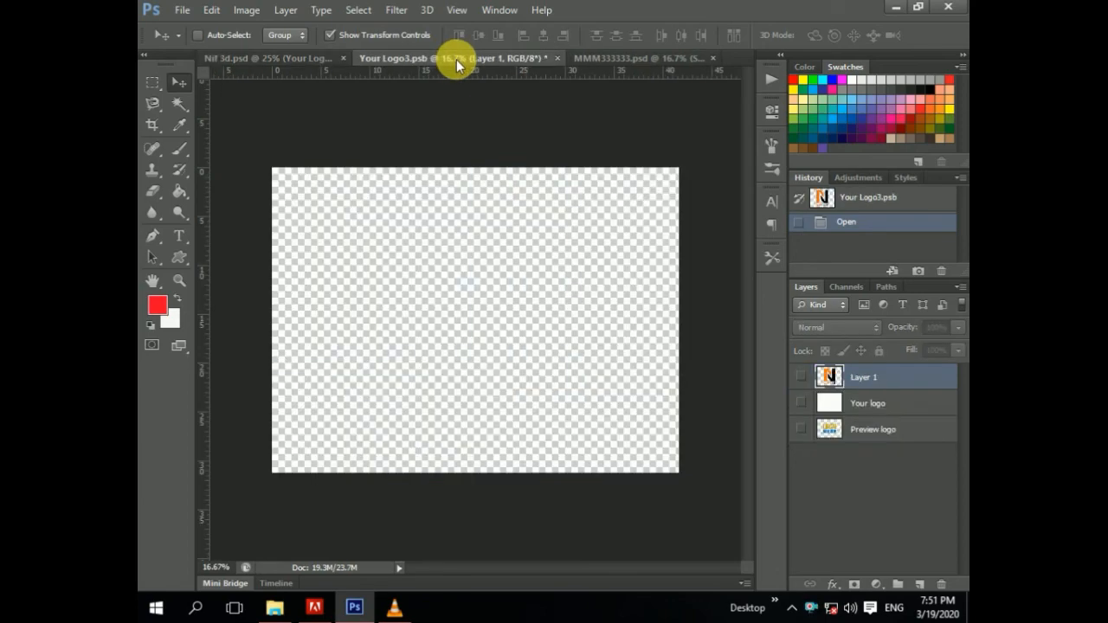
pyautogui.click(606, 58)
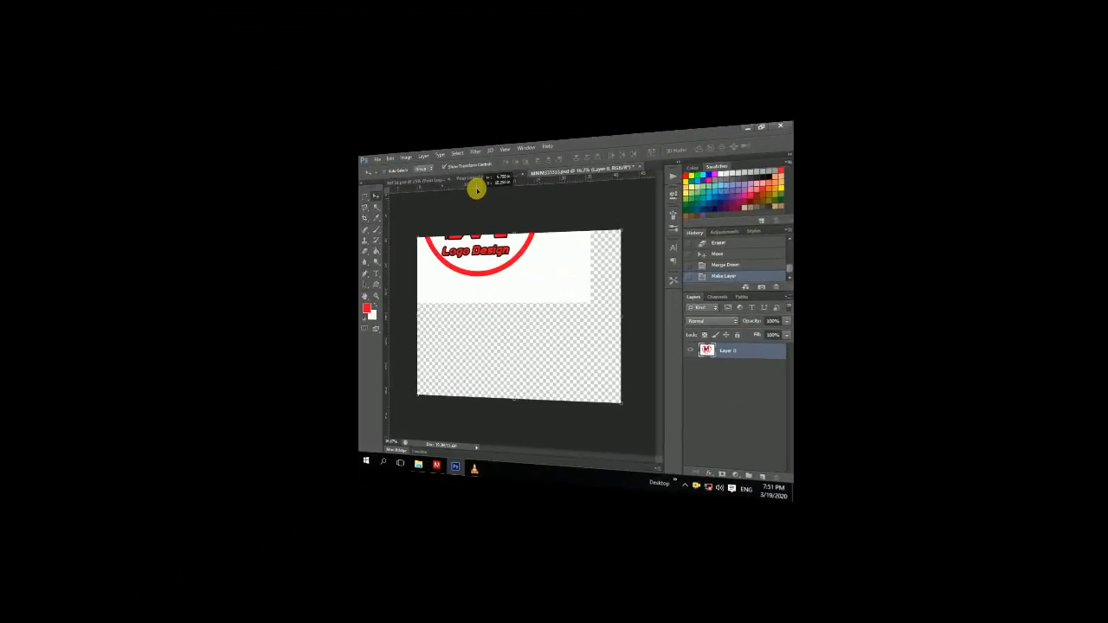
pyautogui.moveTo(476, 188); pyautogui.dragTo(462, 314)
# Step: Select the white background of the new logo layer with the Magic Wand and delete it
pyautogui.click(179, 103)
pyautogui.click(326, 205)
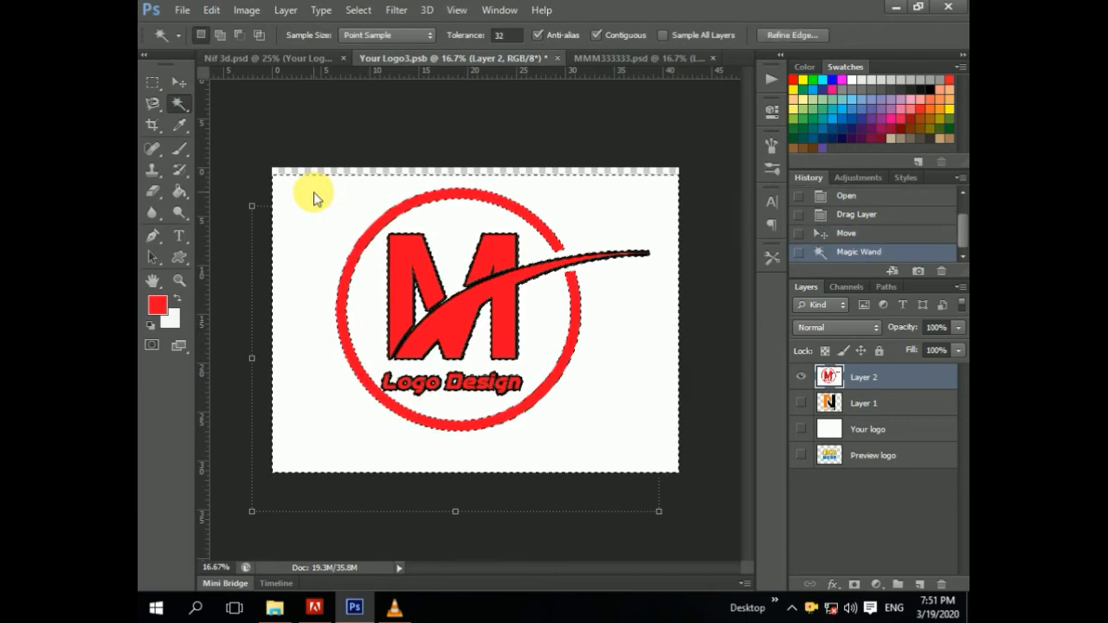
pyautogui.press('Delete')
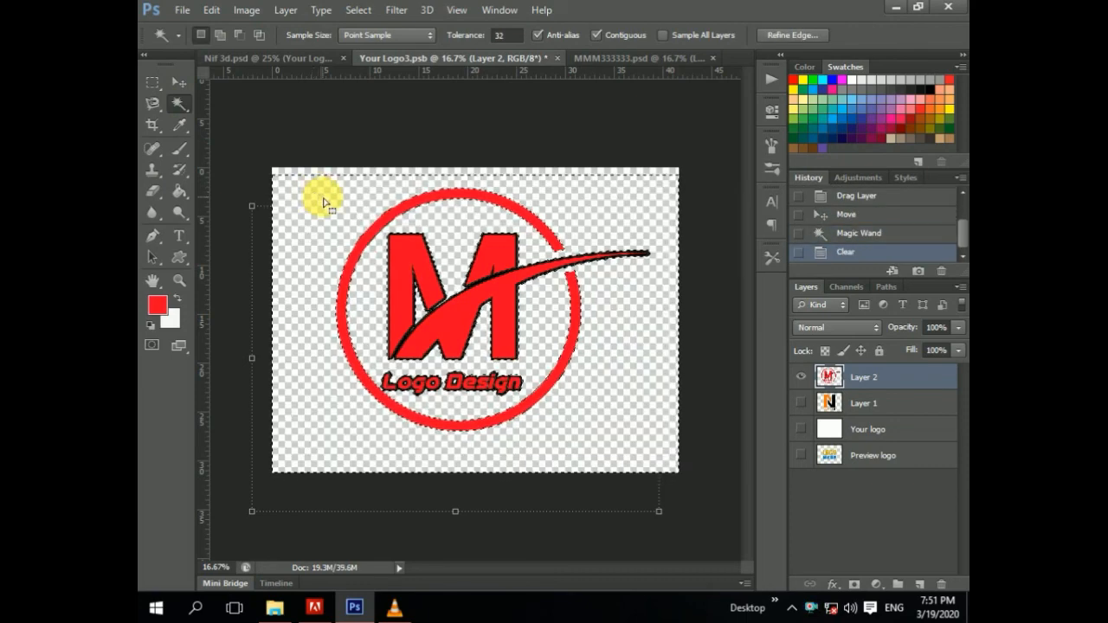
# Step: Close the MMM333333 document and move the logo layer into position in the smart object
pyautogui.click(179, 83)
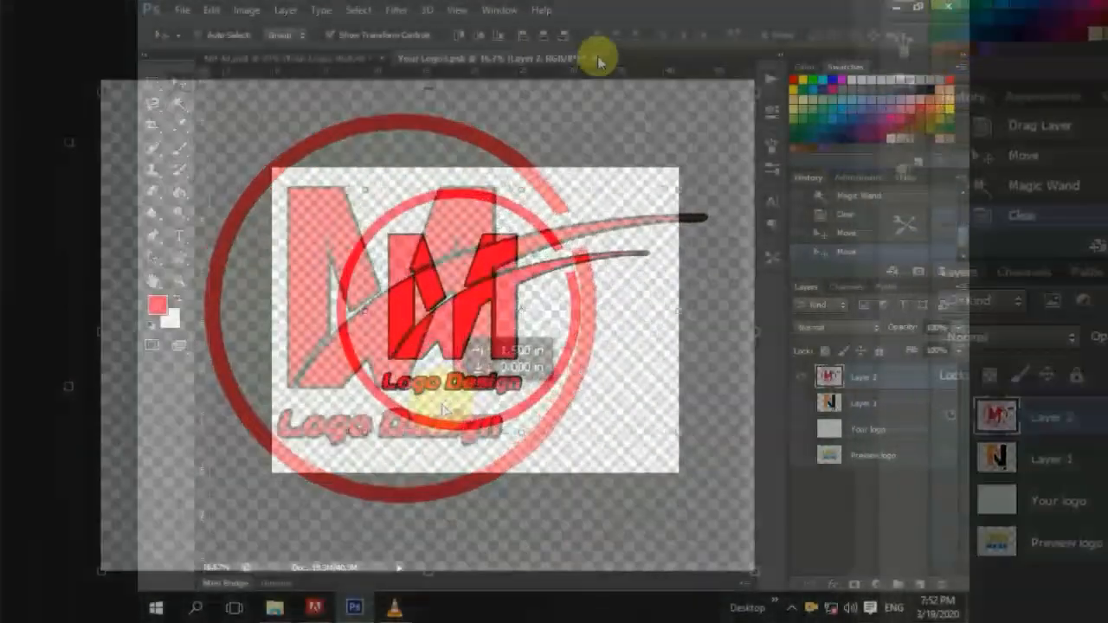
pyautogui.click(596, 59)
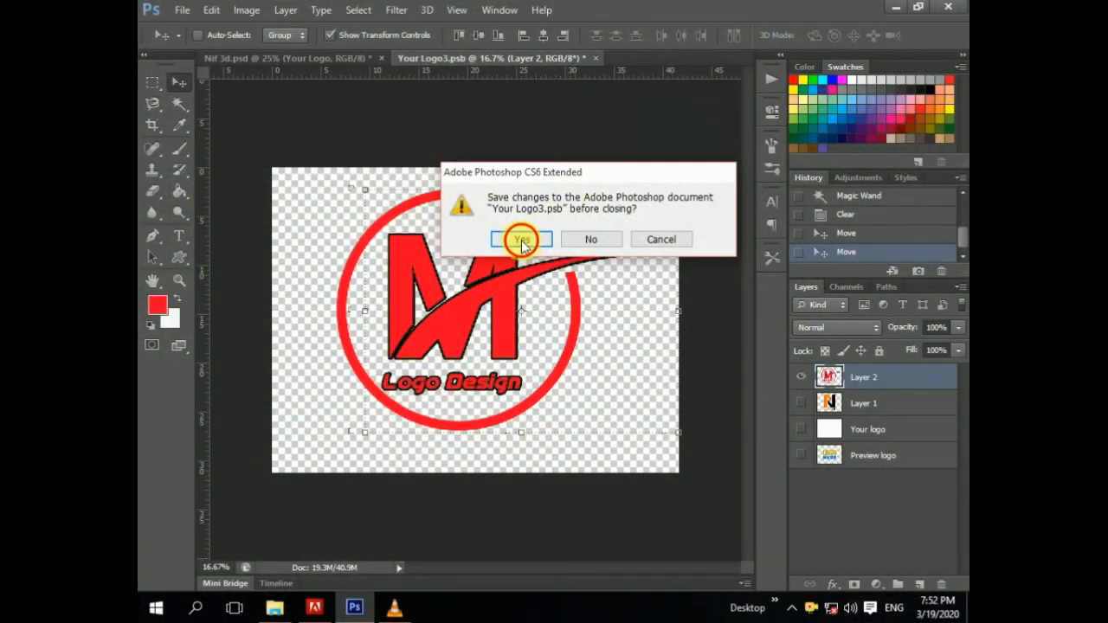
pyautogui.click(522, 241)
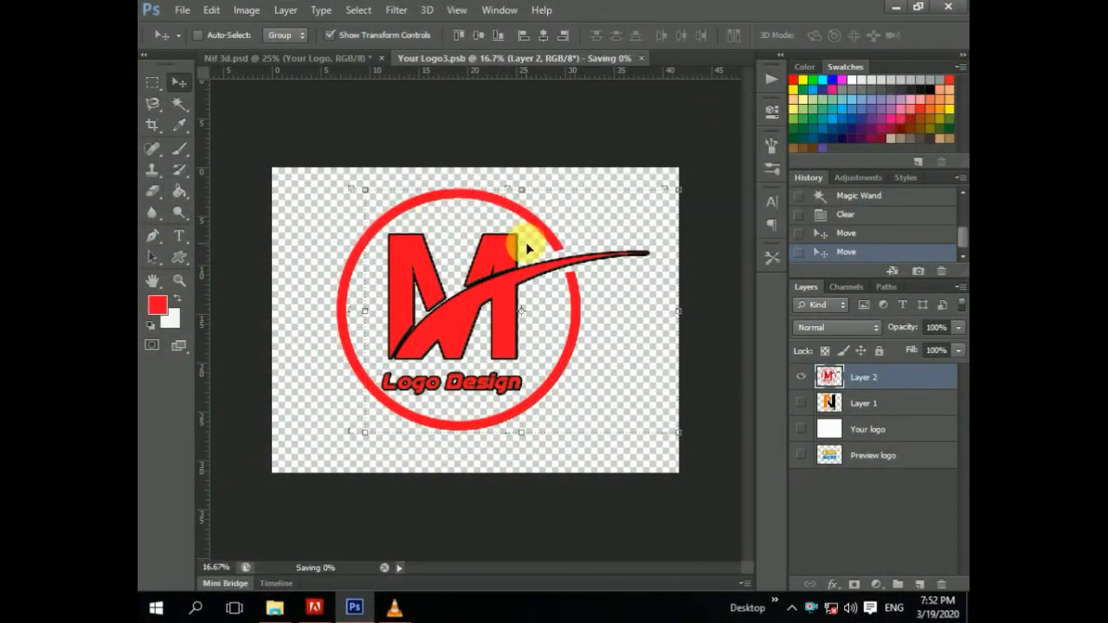